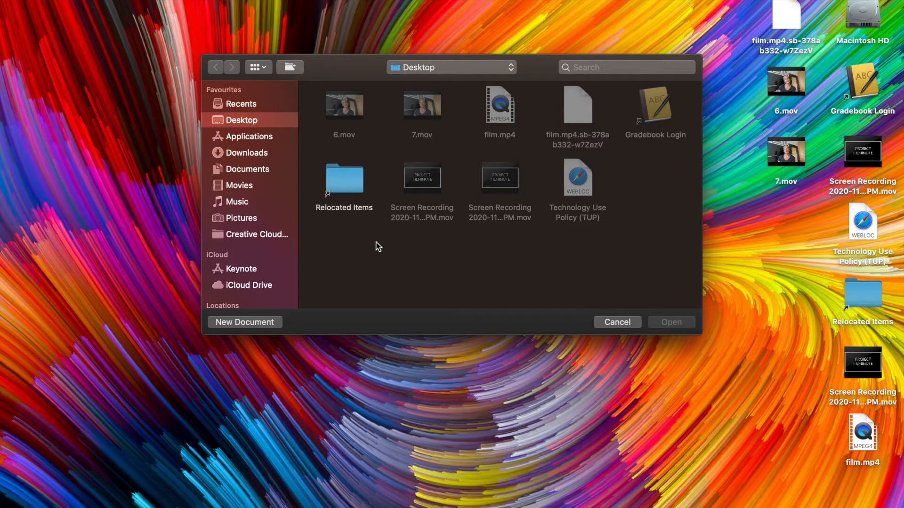
# - Browse the theme categories and create a Wide (16:9) presentation with Basic's Classic White theme
pyautogui.click(263, 323)
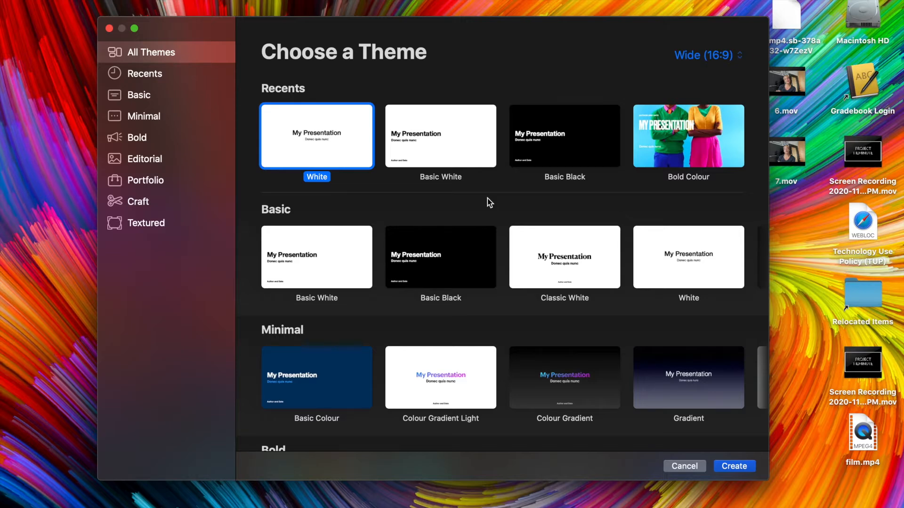
pyautogui.click(146, 96)
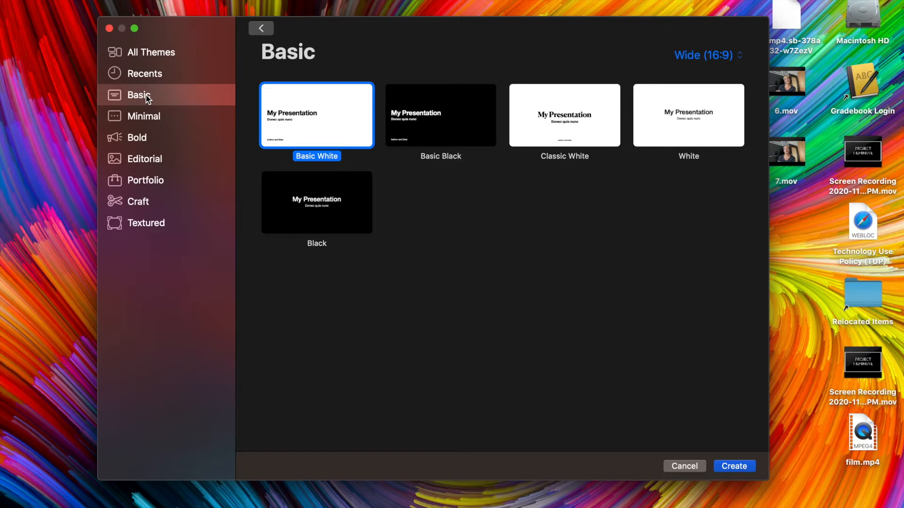
pyautogui.click(145, 117)
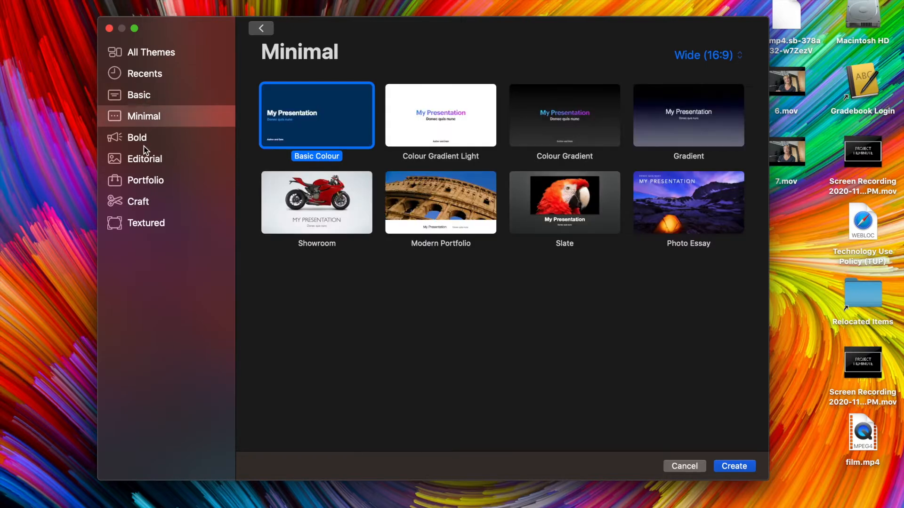
pyautogui.click(142, 140)
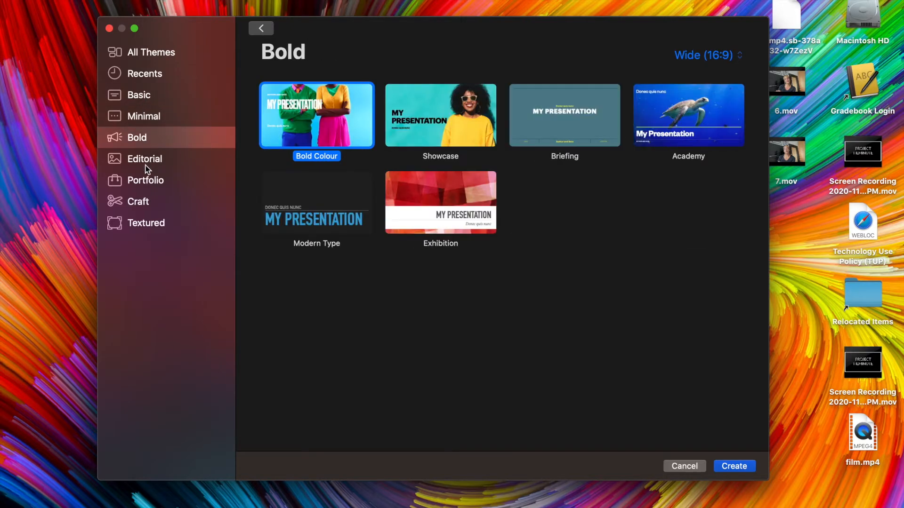
pyautogui.click(146, 162)
pyautogui.click(148, 180)
pyautogui.click(148, 202)
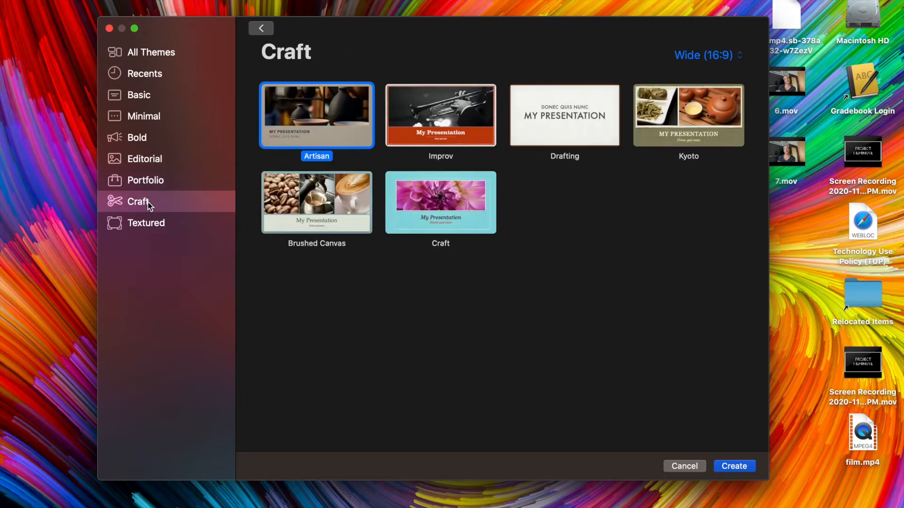
pyautogui.click(148, 222)
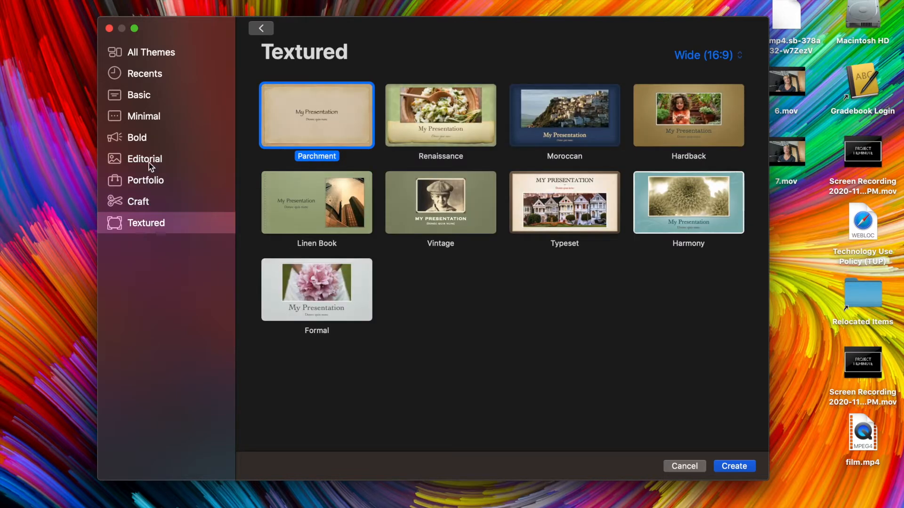
pyautogui.click(140, 99)
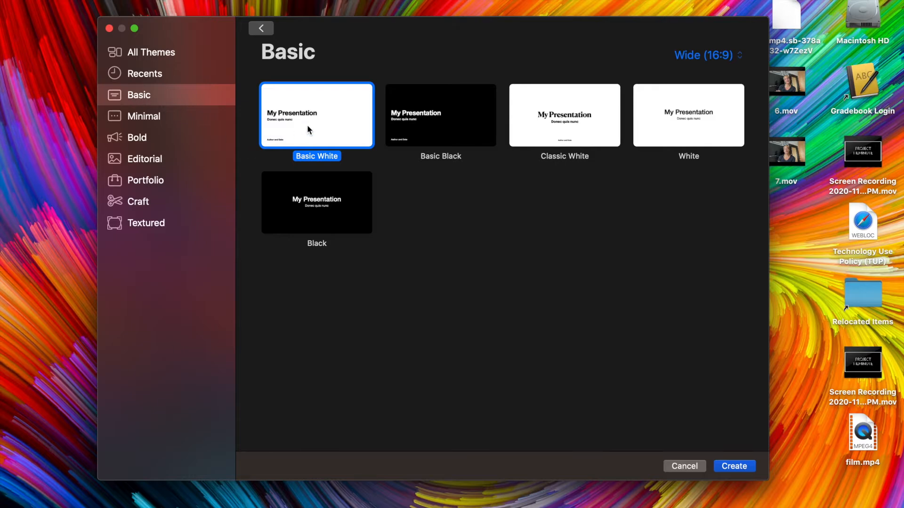
pyautogui.doubleClick(536, 124)
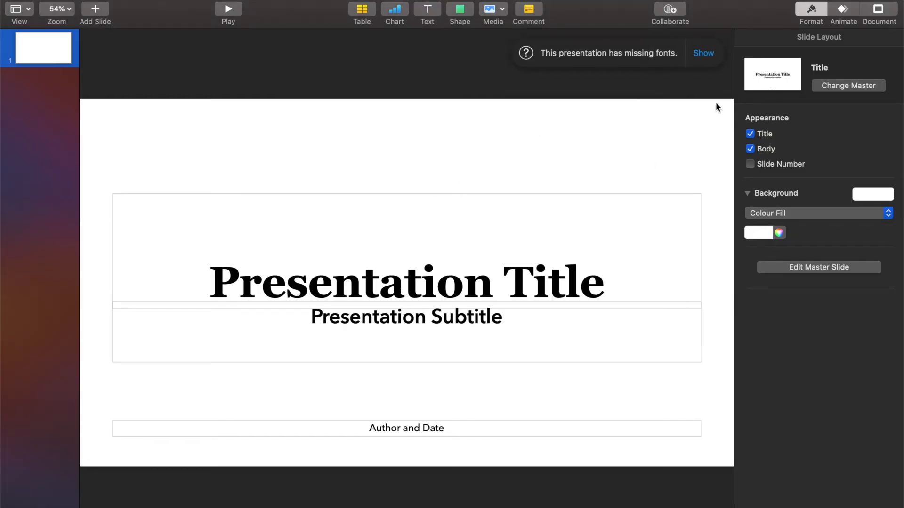
# - Confirm the slide size stays Widescreen (16:9) in the document settings
pyautogui.click(873, 12)
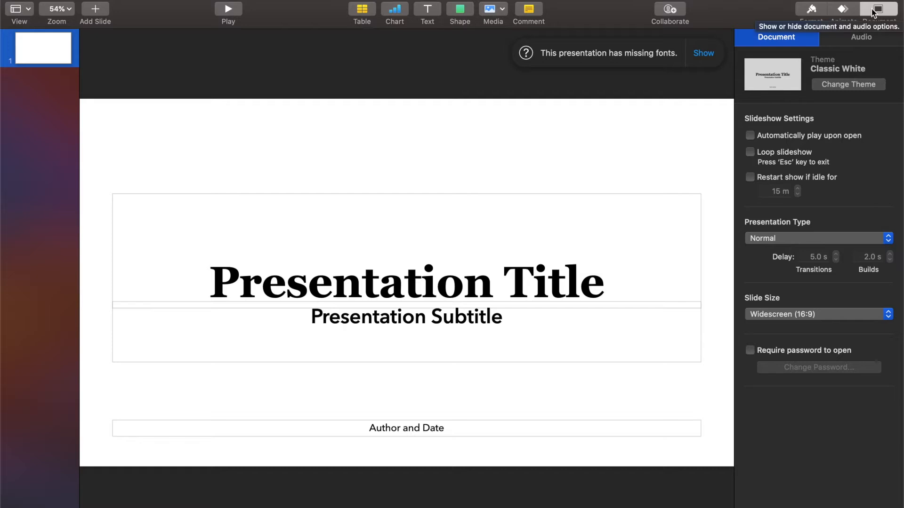
pyautogui.click(791, 314)
pyautogui.click(791, 313)
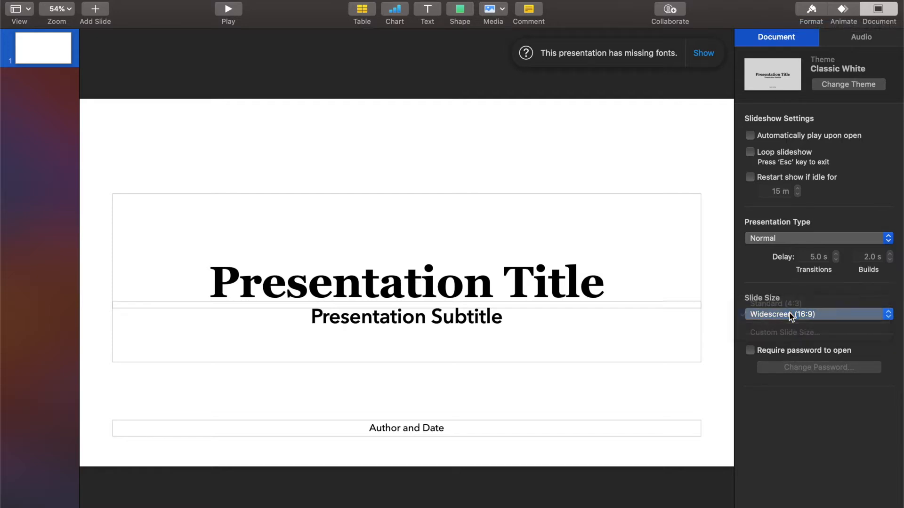
# - Select the title, subtitle and author placeholders and delete them
pyautogui.press('super+a')
pyautogui.click(491, 125)
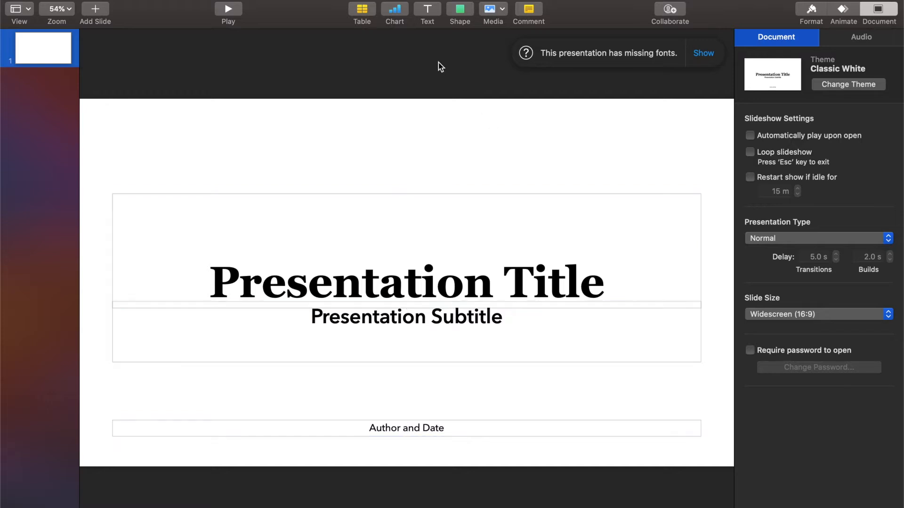
pyautogui.moveTo(444, 160); pyautogui.dragTo(442, 448)
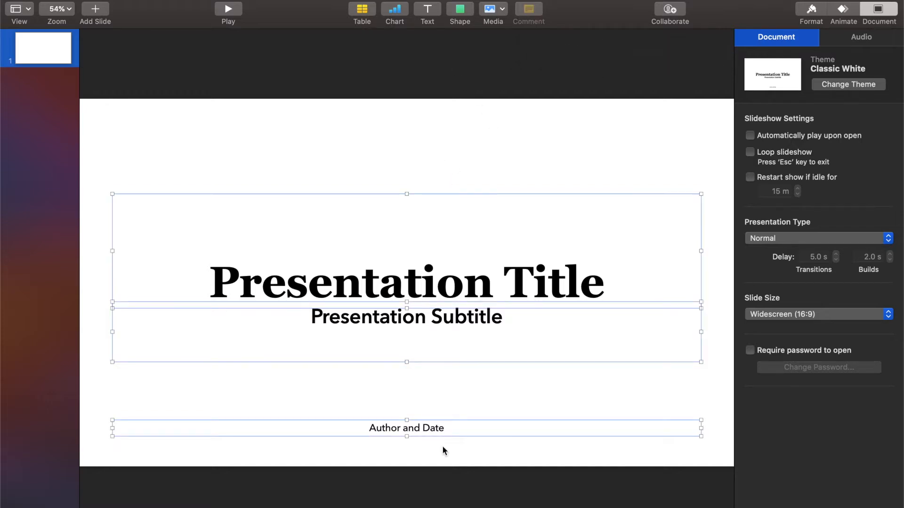
pyautogui.press('Delete')
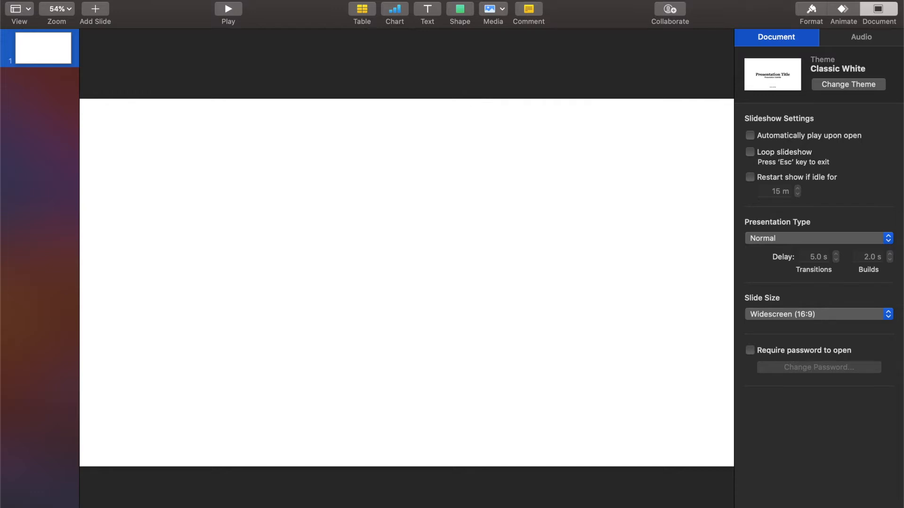
# - Save the presentation to the Desktop as GraphicPractice and dismiss the notification
pyautogui.click(85, 0)
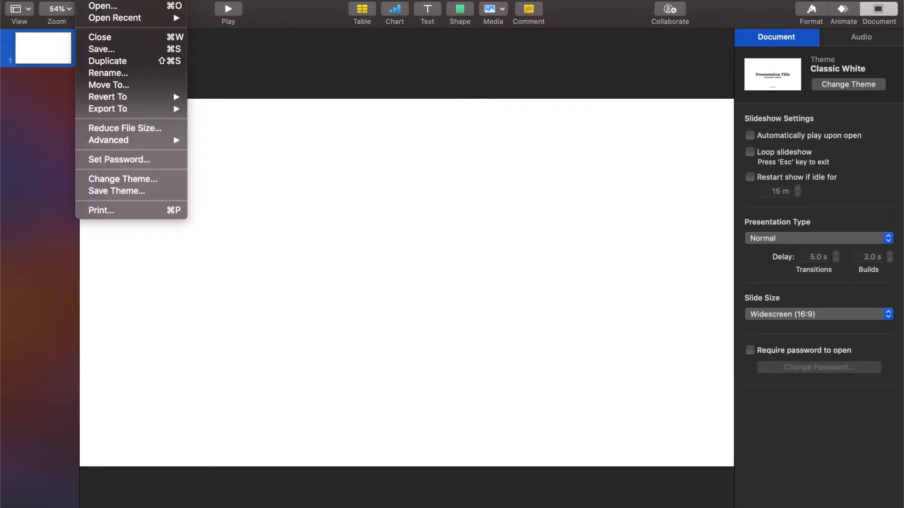
pyautogui.click(105, 48)
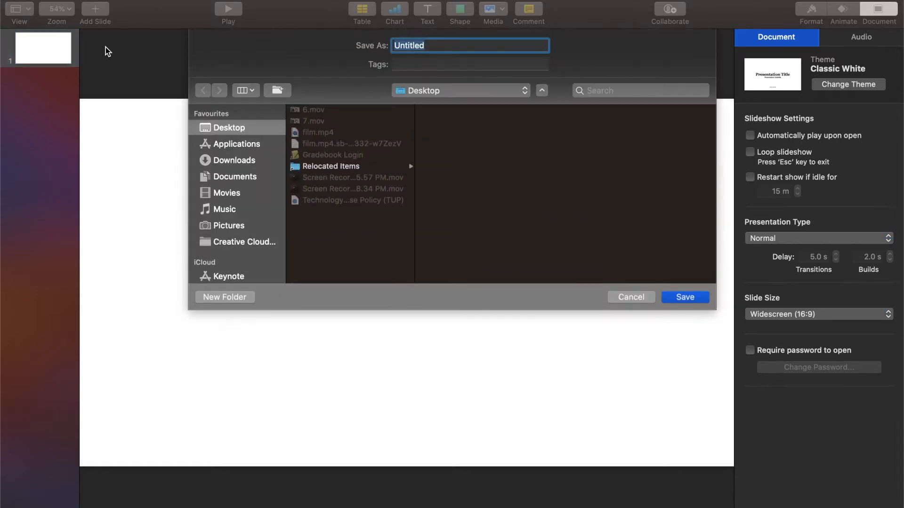
pyautogui.write('GraphicPractice')
pyautogui.press('Return')
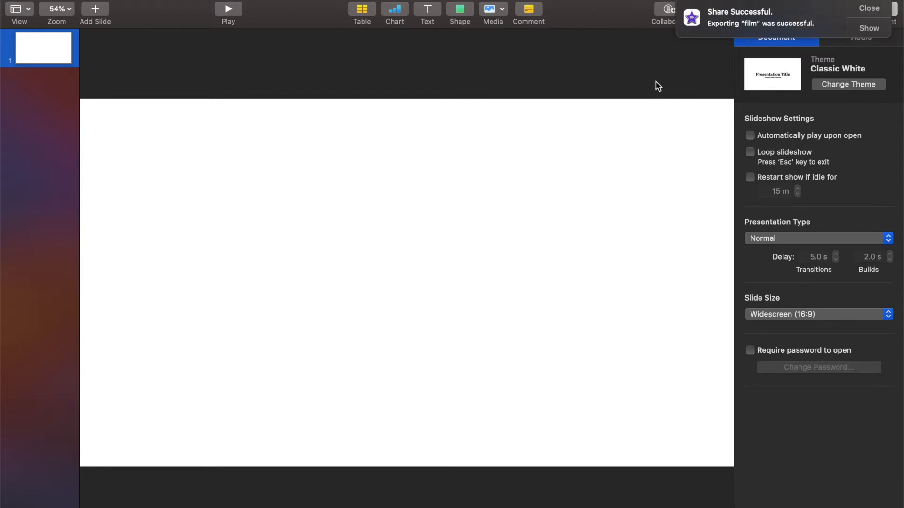
pyautogui.click(855, 9)
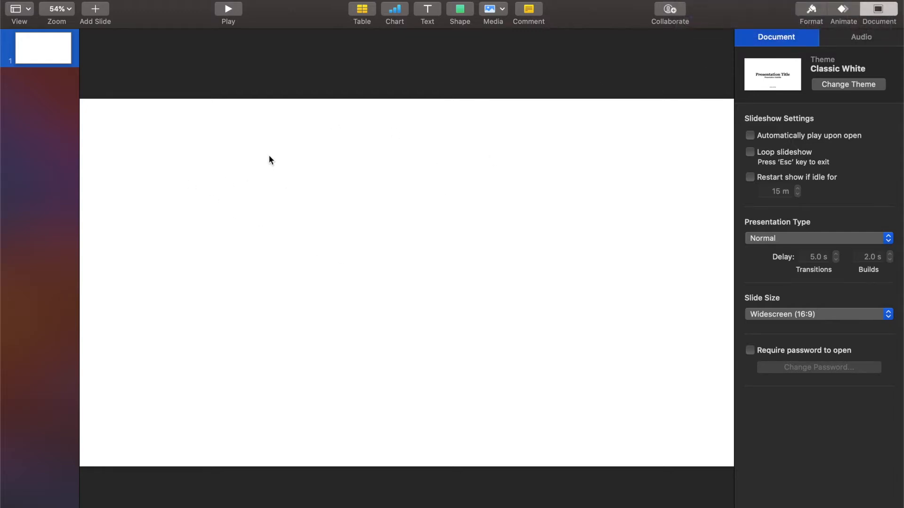
# - Insert a centred text box in Couture font and type the person's full name
pyautogui.click(810, 10)
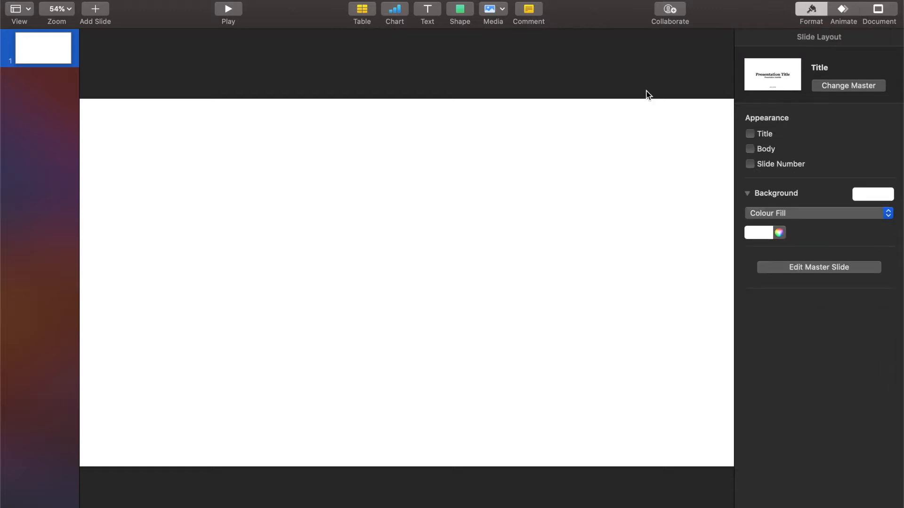
pyautogui.click(428, 10)
pyautogui.doubleClick(404, 284)
pyautogui.press('BackSpace')
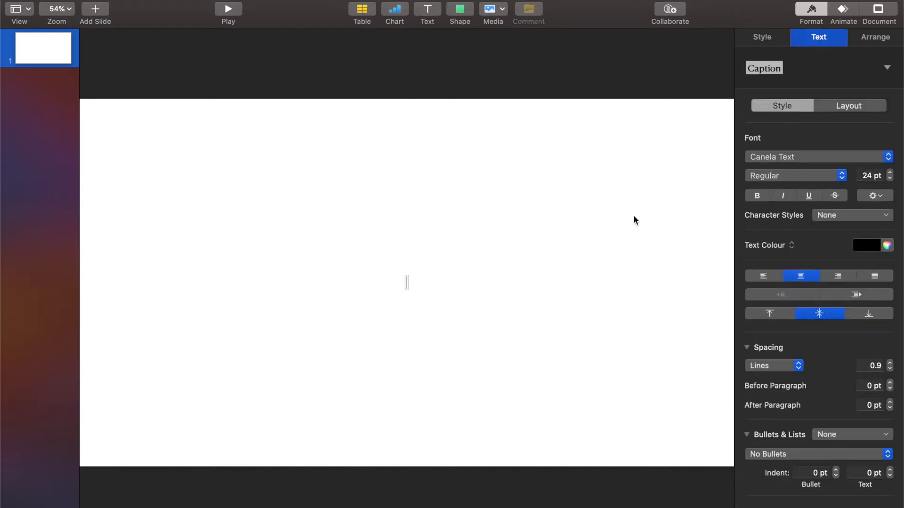
pyautogui.click(755, 160)
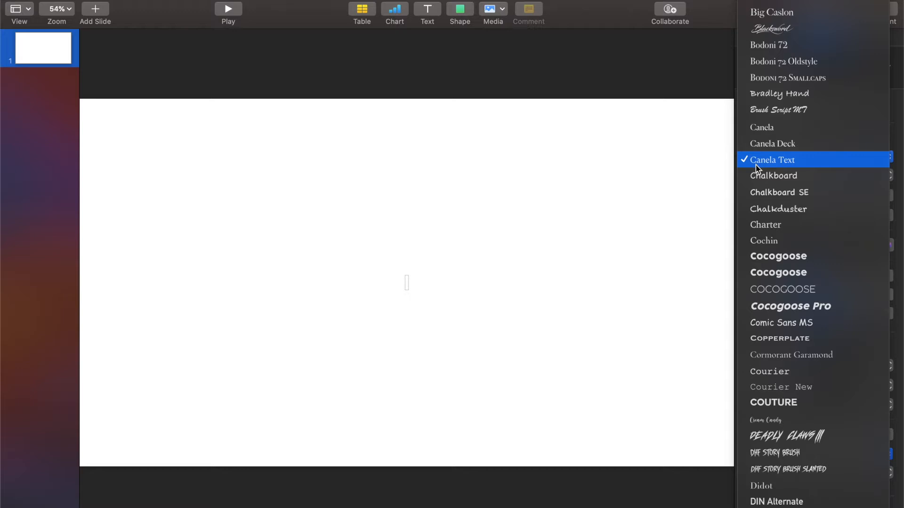
pyautogui.click(771, 404)
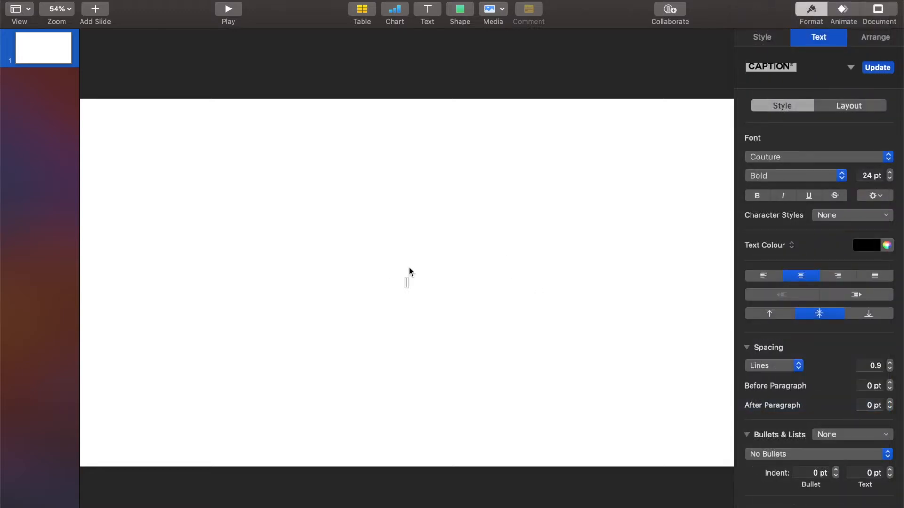
# - Set the name's font size to 200 pt after trying 300 and 100 pt
pyautogui.press('super+a')
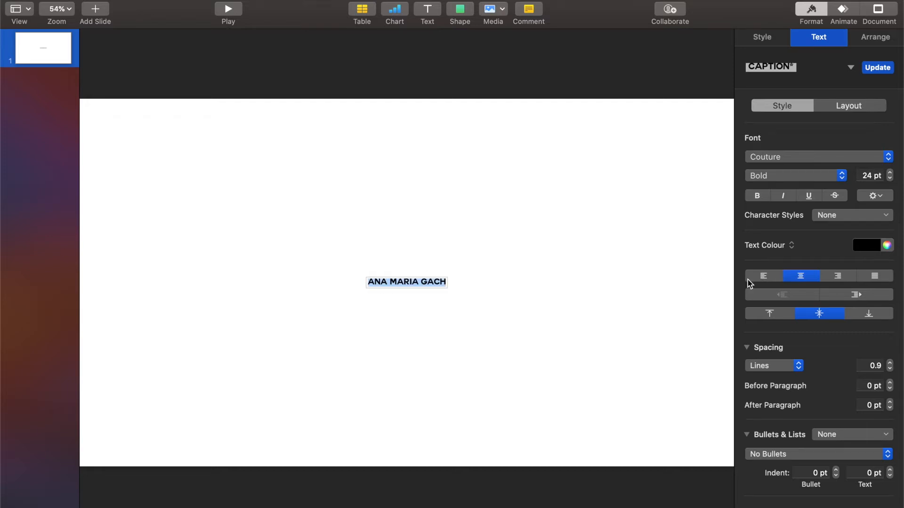
pyautogui.doubleClick(871, 176)
pyautogui.write('300')
pyautogui.press('Return')
pyautogui.write('10')
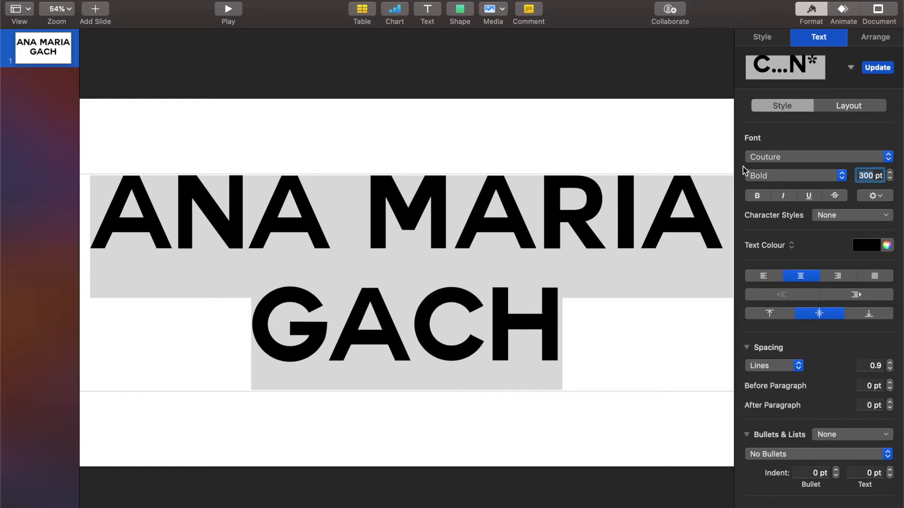
pyautogui.write('0')
pyautogui.press('Return')
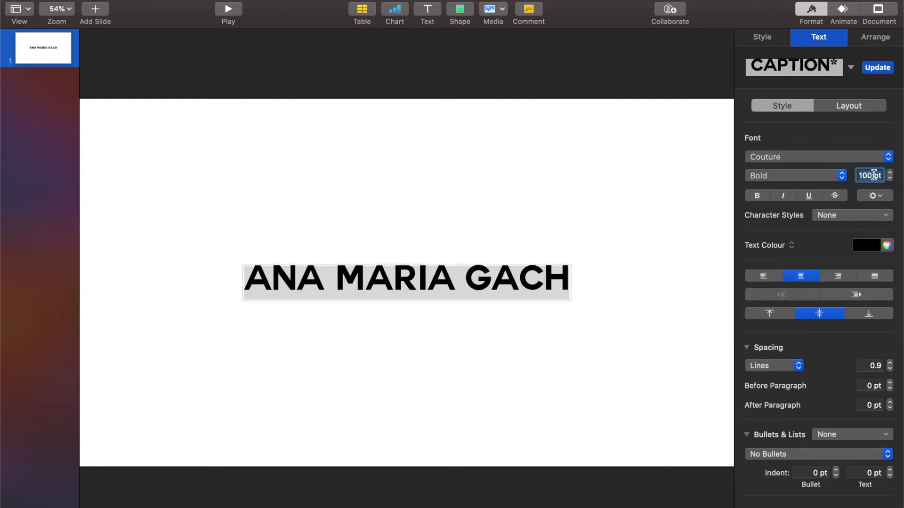
pyautogui.write('200')
pyautogui.press('Return')
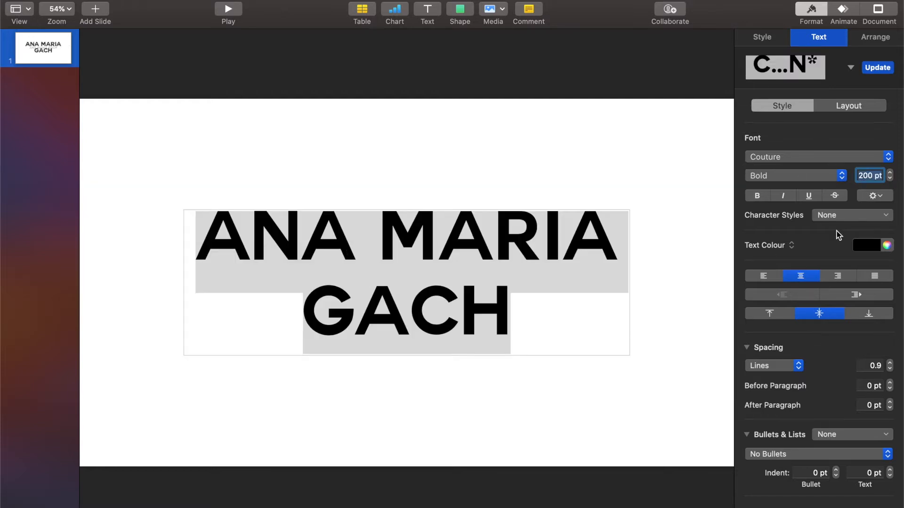
# - Colour the name light turquoise, try gradient fills, then settle on a solid teal fill
pyautogui.click(873, 248)
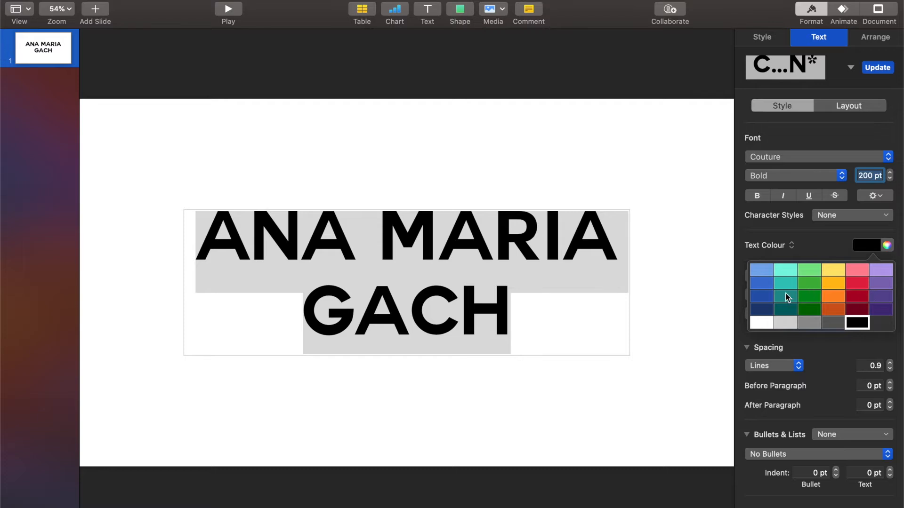
pyautogui.click(782, 272)
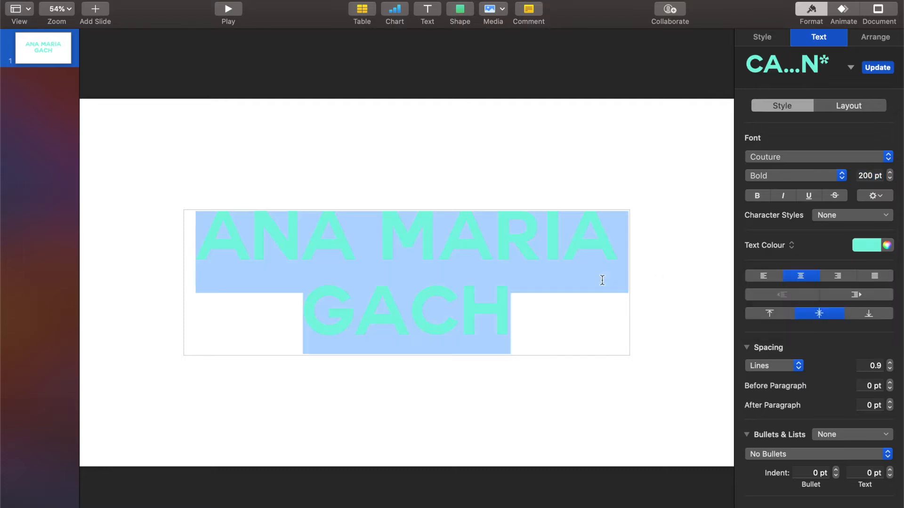
pyautogui.click(602, 294)
pyautogui.press('super+a')
pyautogui.click(750, 249)
pyautogui.click(762, 257)
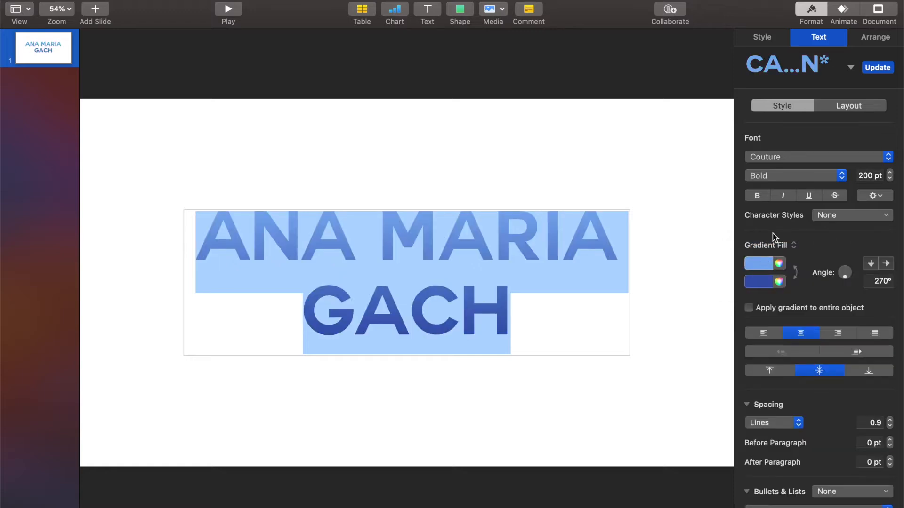
pyautogui.click(767, 245)
pyautogui.click(768, 256)
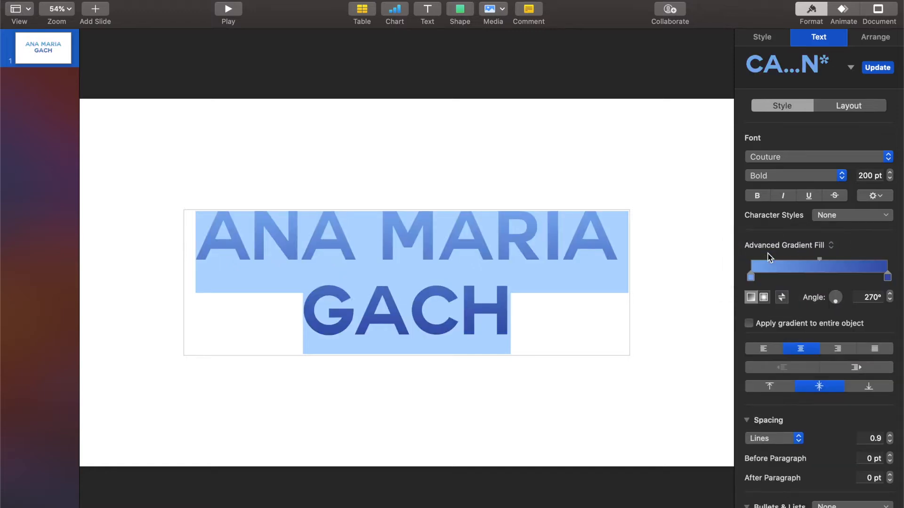
pyautogui.click(764, 296)
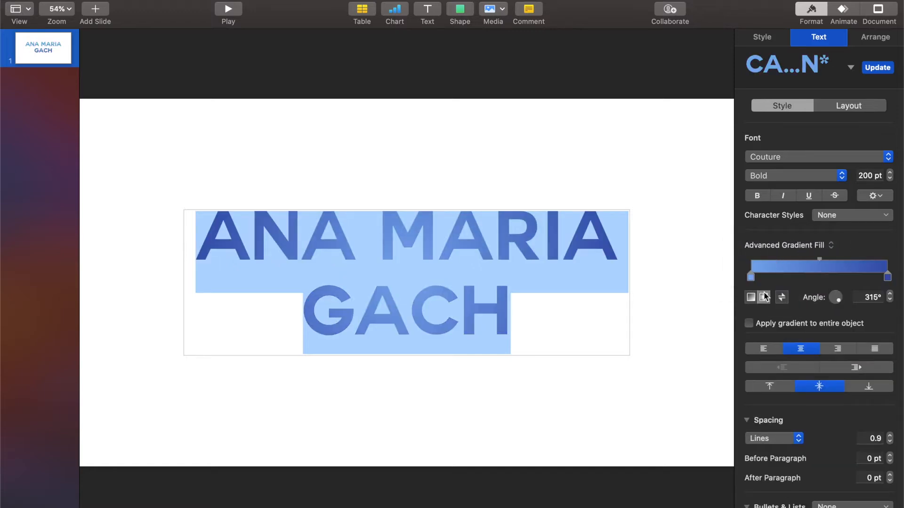
pyautogui.click(776, 245)
pyautogui.click(770, 224)
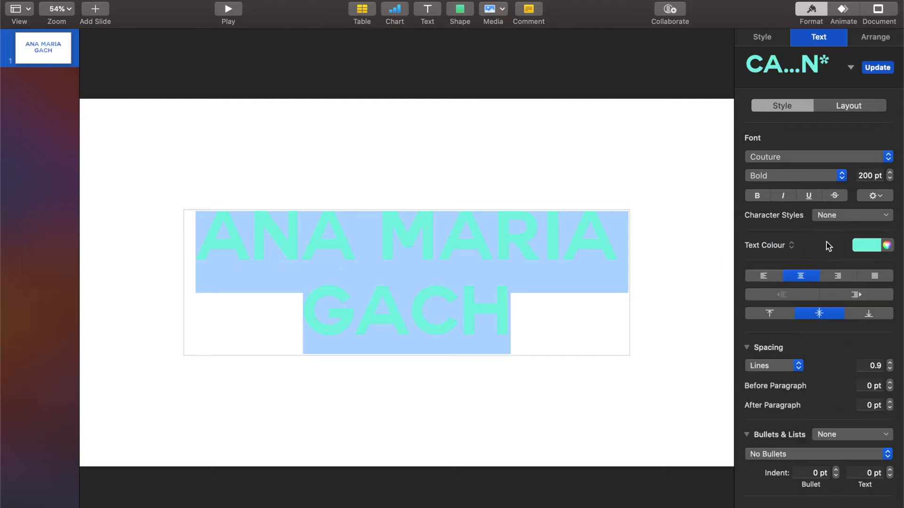
# - Deepen the title colour to a saturated cyan using the colour wheel
pyautogui.click(869, 247)
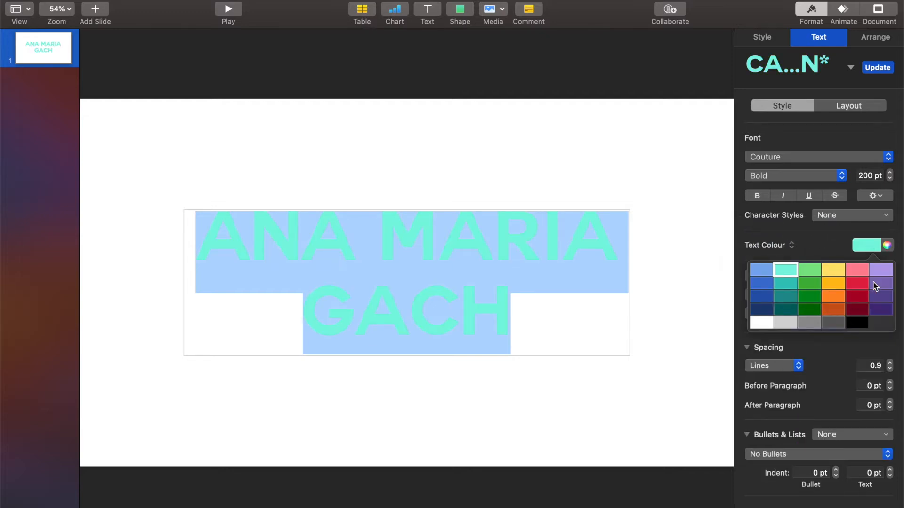
pyautogui.click(885, 246)
pyautogui.click(885, 249)
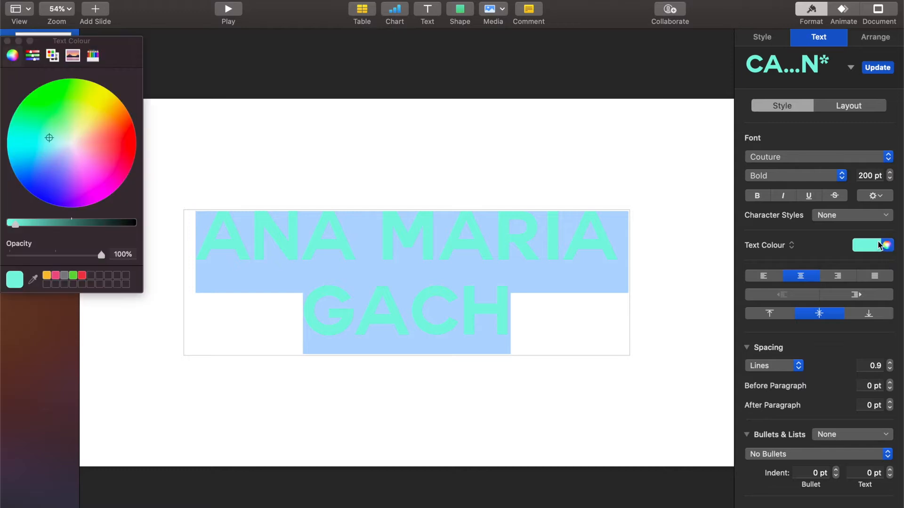
pyautogui.moveTo(49, 137)
pyautogui.mouseDown()
pyautogui.moveTo(40, 146)
pyautogui.moveTo(38, 137)
pyautogui.mouseUp()
pyautogui.moveTo(16, 228); pyautogui.dragTo(21, 230)
pyautogui.click(188, 192)
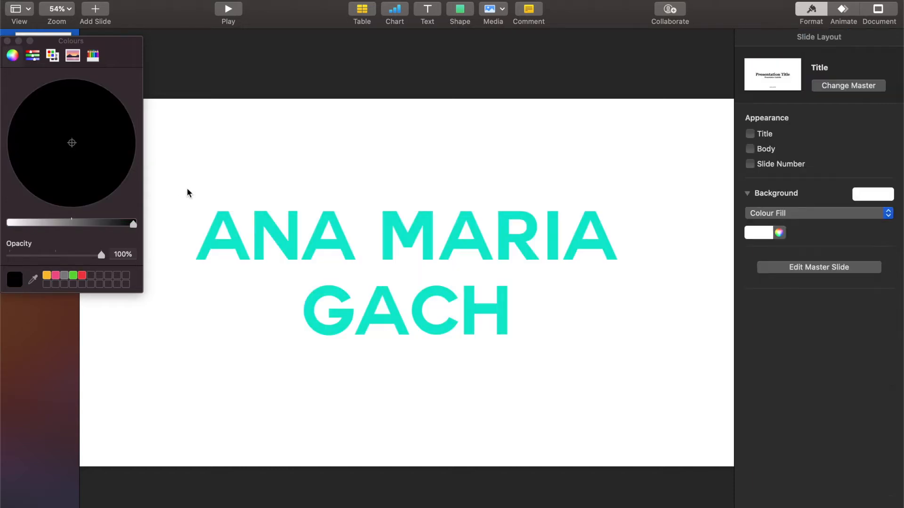
pyautogui.click(258, 220)
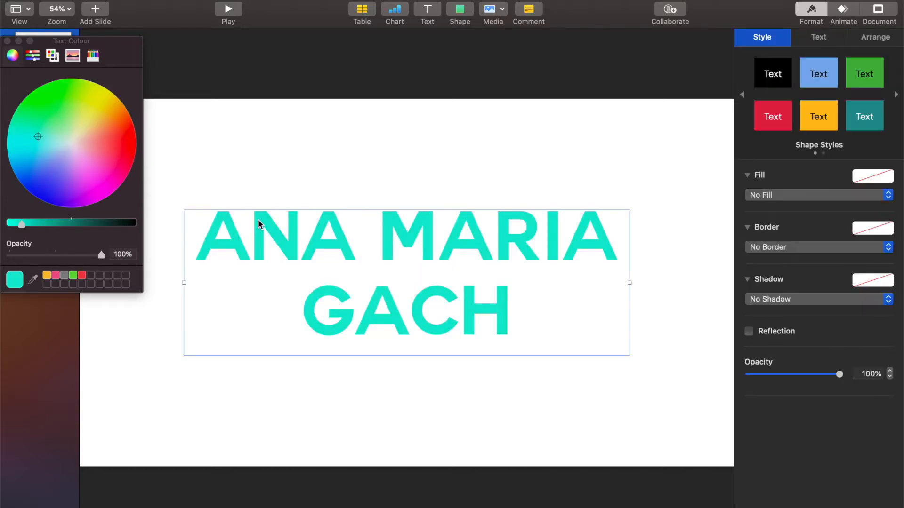
pyautogui.click(7, 40)
pyautogui.tripleClick(398, 217)
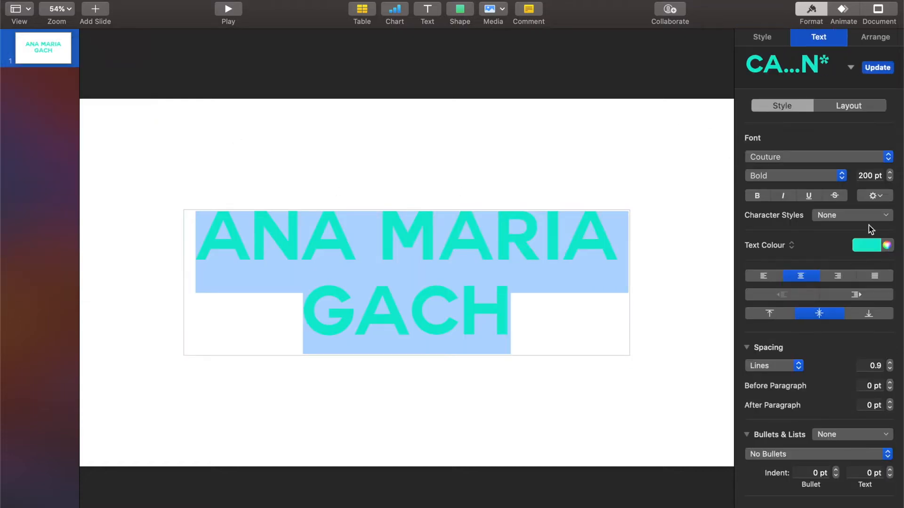
# - Give the title a black drop shadow at a 214° angle
pyautogui.click(873, 200)
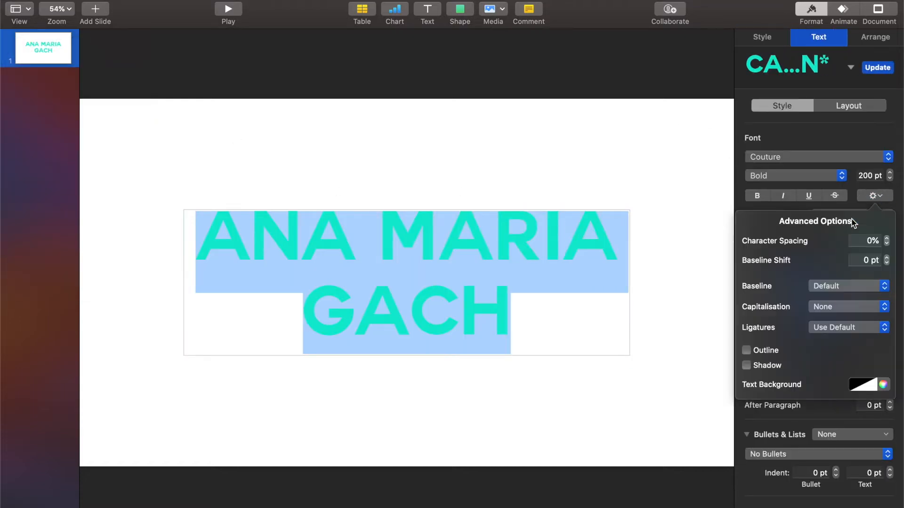
pyautogui.click(747, 366)
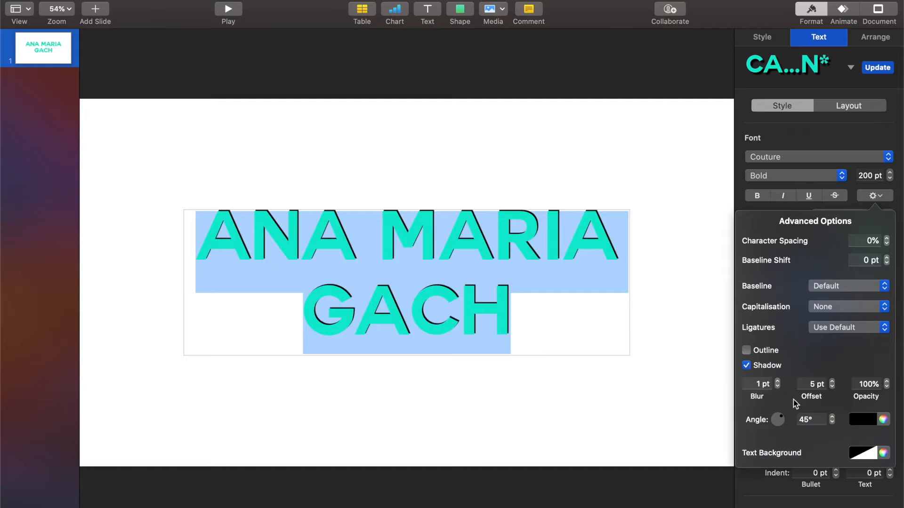
pyautogui.moveTo(780, 419); pyautogui.dragTo(774, 422)
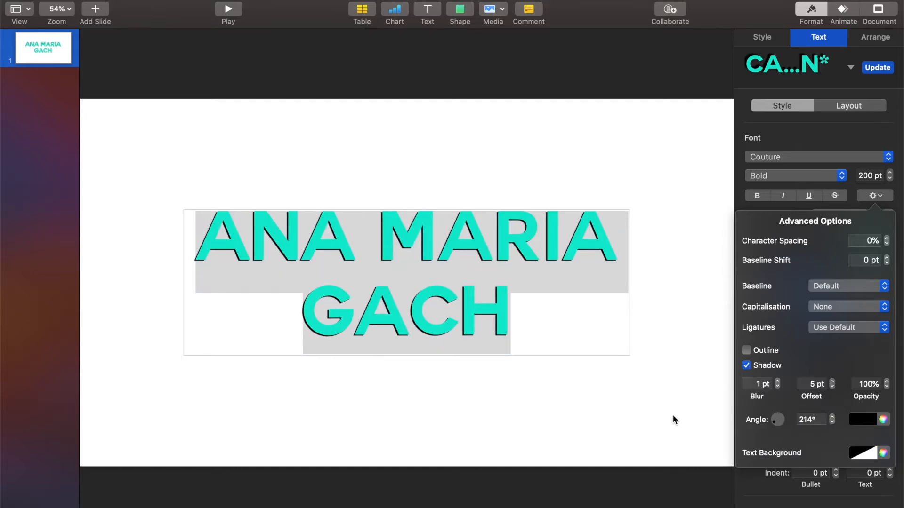
pyautogui.click(673, 414)
# - Right-align the title text and move it toward the slide's lower right
pyautogui.click(425, 240)
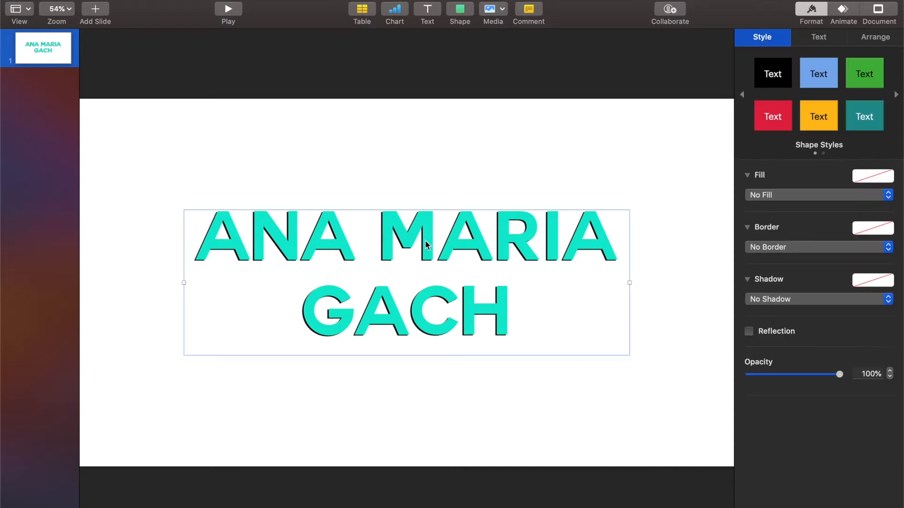
pyautogui.moveTo(425, 240); pyautogui.dragTo(436, 255)
pyautogui.tripleClick(437, 255)
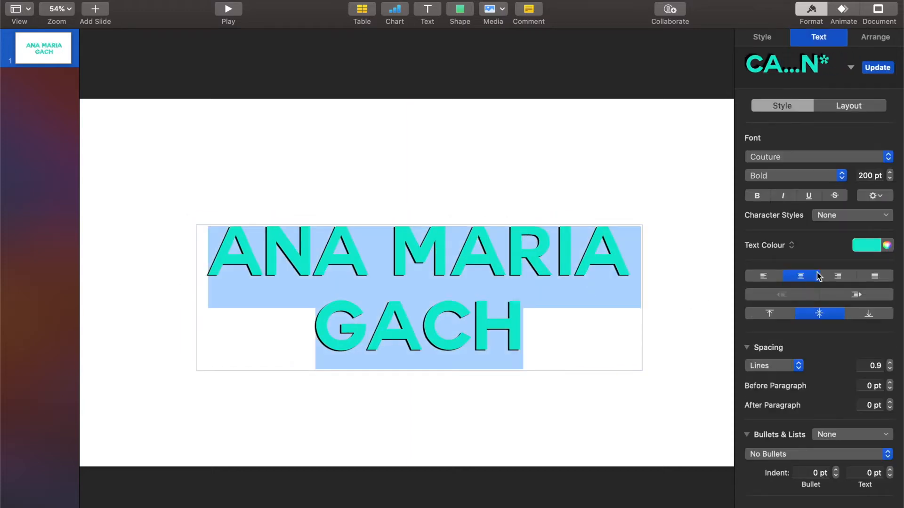
pyautogui.click(835, 277)
pyautogui.click(578, 179)
pyautogui.moveTo(573, 239); pyautogui.dragTo(643, 323)
pyautogui.click(579, 469)
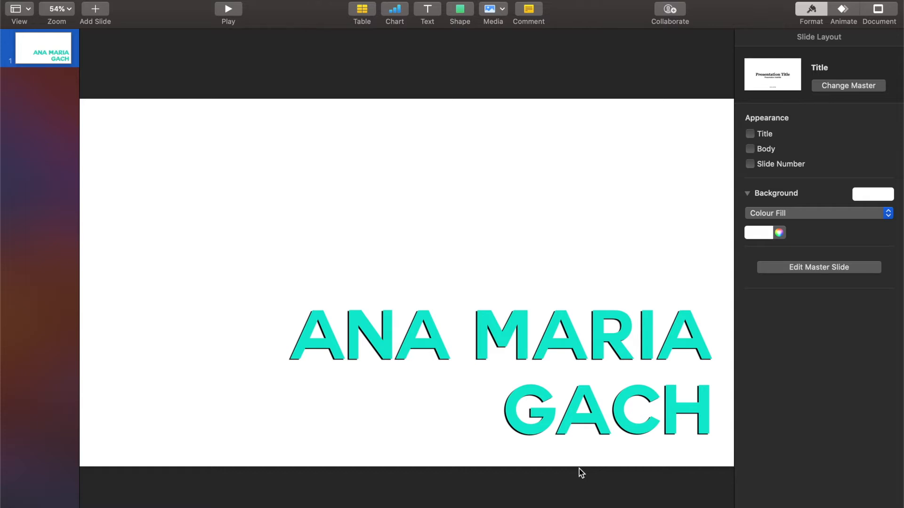
# - Browse the Activities, Work, Ornaments, People, Symbols, Objects and Animals shape categories
pyautogui.click(459, 9)
pyautogui.scroll(-3, 384, 164)
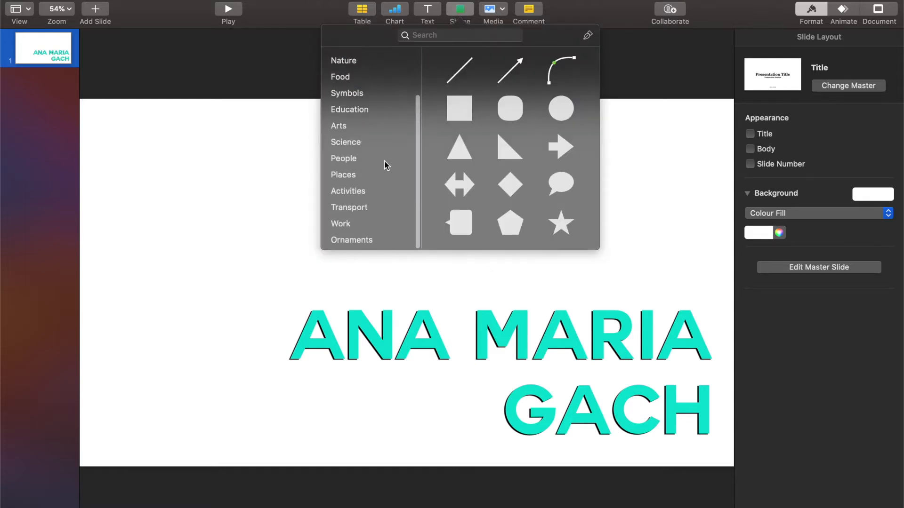
pyautogui.click(374, 199)
pyautogui.click(367, 226)
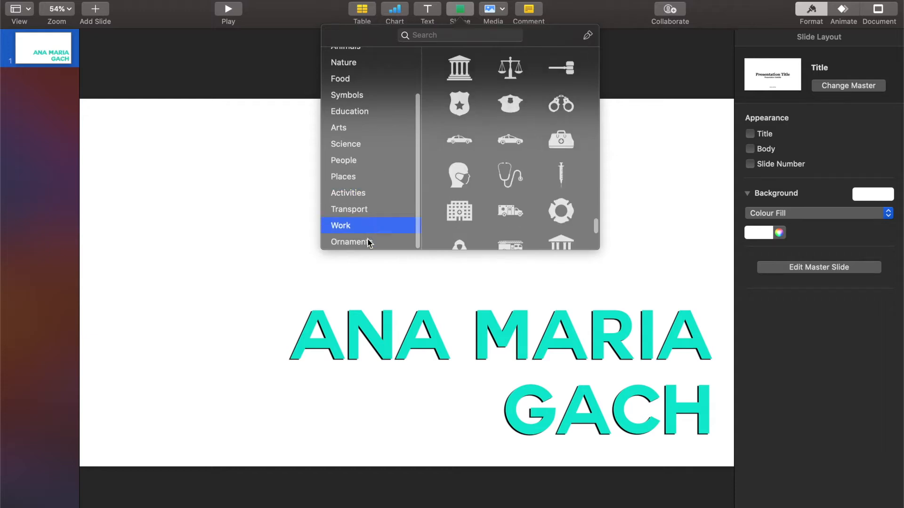
pyautogui.click(368, 242)
pyautogui.scroll(-1, 363, 168)
pyautogui.click(363, 164)
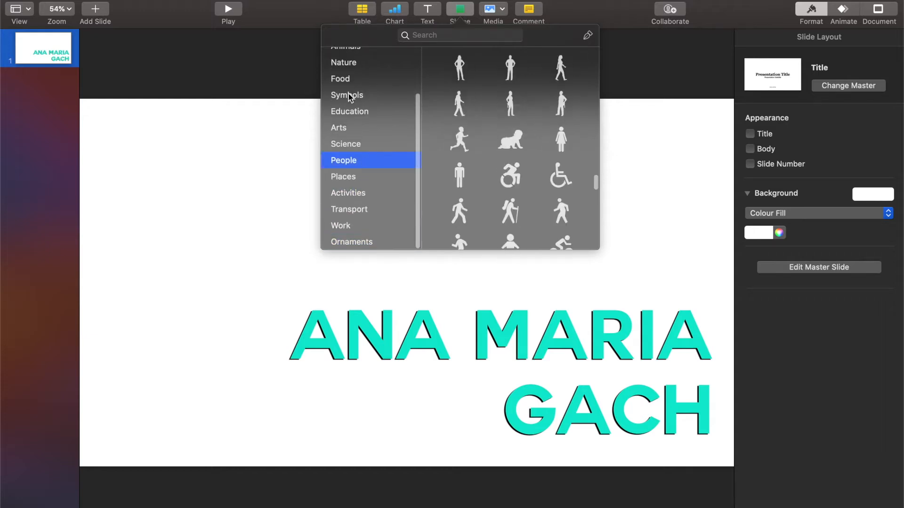
pyautogui.click(348, 95)
pyautogui.scroll(3, 348, 93)
pyautogui.click(349, 94)
pyautogui.click(373, 107)
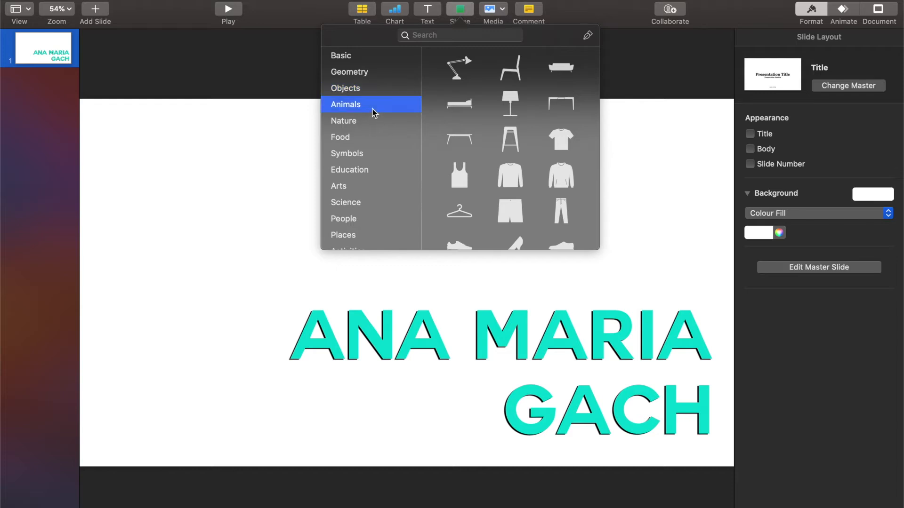
pyautogui.click(263, 184)
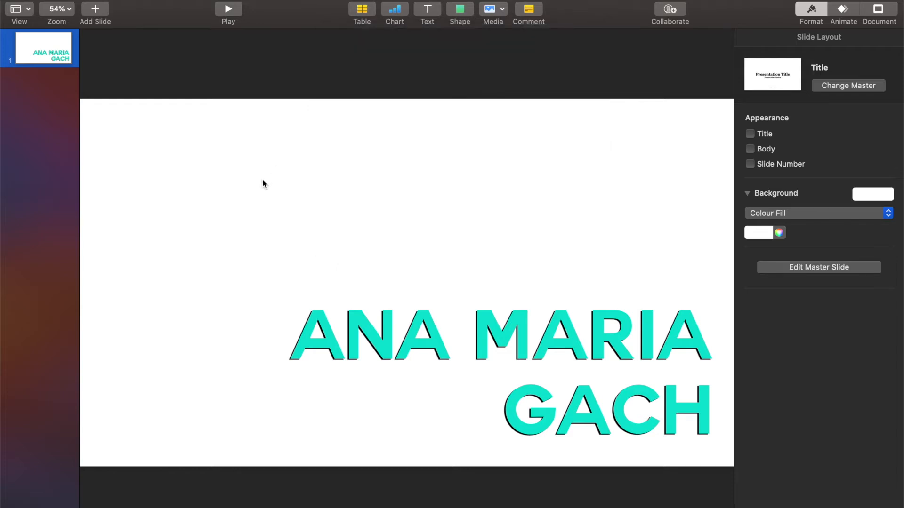
# - Insert a circle from the Basic shapes onto the slide
pyautogui.click(457, 12)
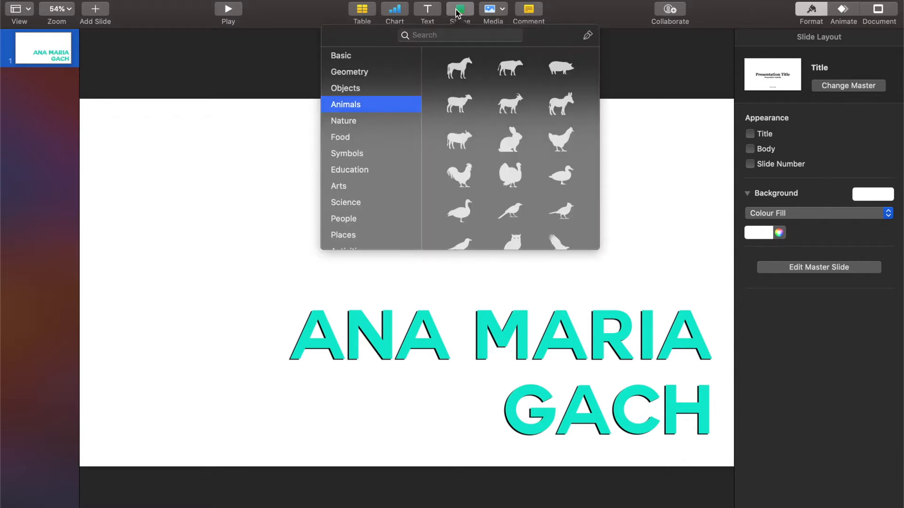
pyautogui.click(349, 56)
pyautogui.click(563, 118)
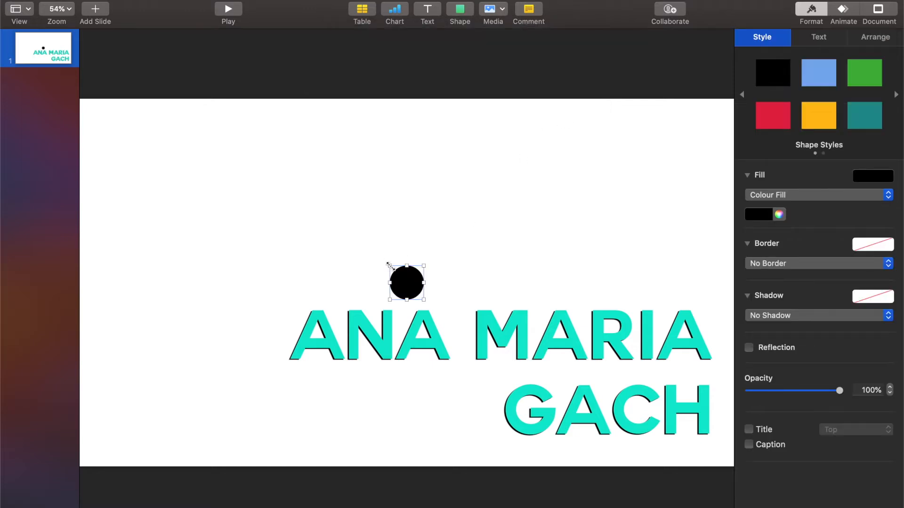
# - Enlarge the circle to about 766 pt and place it across the slide's left side
pyautogui.moveTo(390, 266); pyautogui.dragTo(156, 37)
pyautogui.moveTo(352, 210); pyautogui.dragTo(287, 288)
pyautogui.keyDown('shift'); pyautogui.click(357, 376); pyautogui.keyUp('shift')
pyautogui.moveTo(357, 375); pyautogui.dragTo(369, 393)
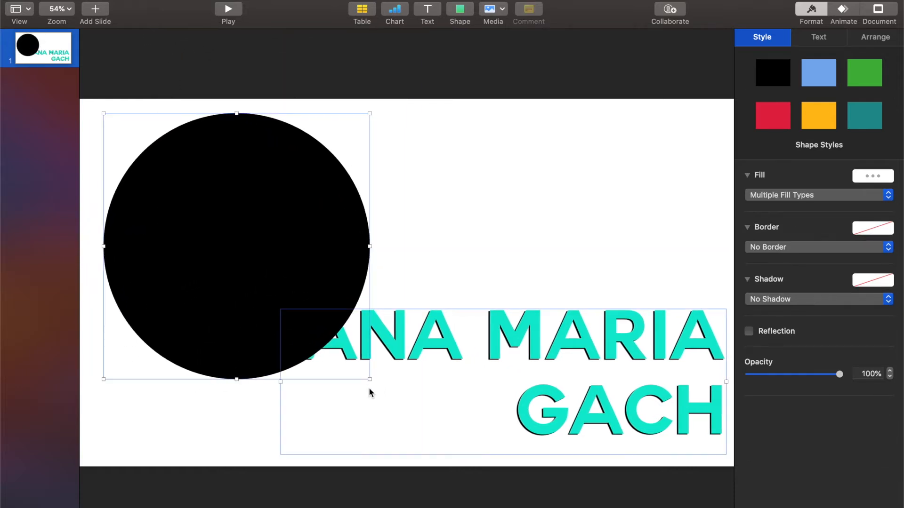
pyautogui.click(405, 256)
pyautogui.click(362, 375)
pyautogui.moveTo(370, 378); pyautogui.dragTo(406, 416)
pyautogui.moveTo(315, 324); pyautogui.dragTo(315, 324)
# - Break the name into three stacked lines and move the title upward
pyautogui.click(549, 349)
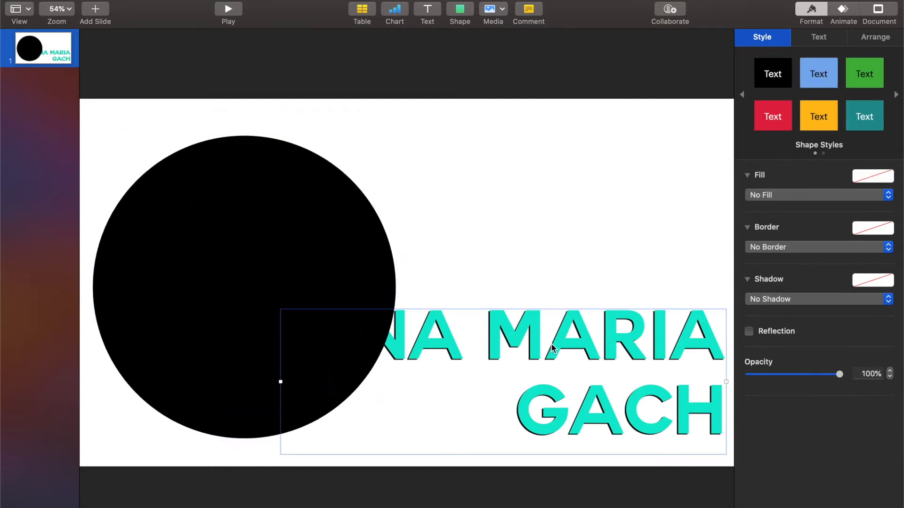
pyautogui.click(489, 335)
pyautogui.press('Return')
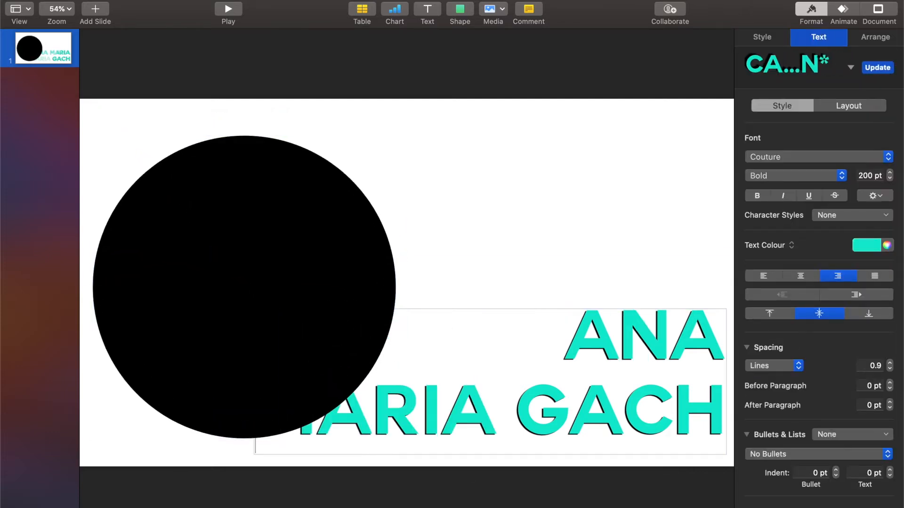
pyautogui.press('Return')
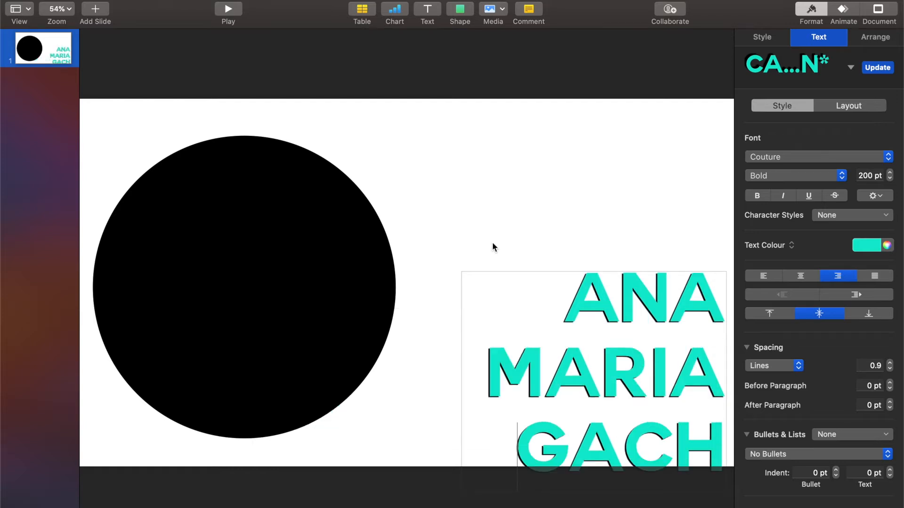
pyautogui.click(494, 244)
pyautogui.moveTo(639, 400); pyautogui.dragTo(640, 339)
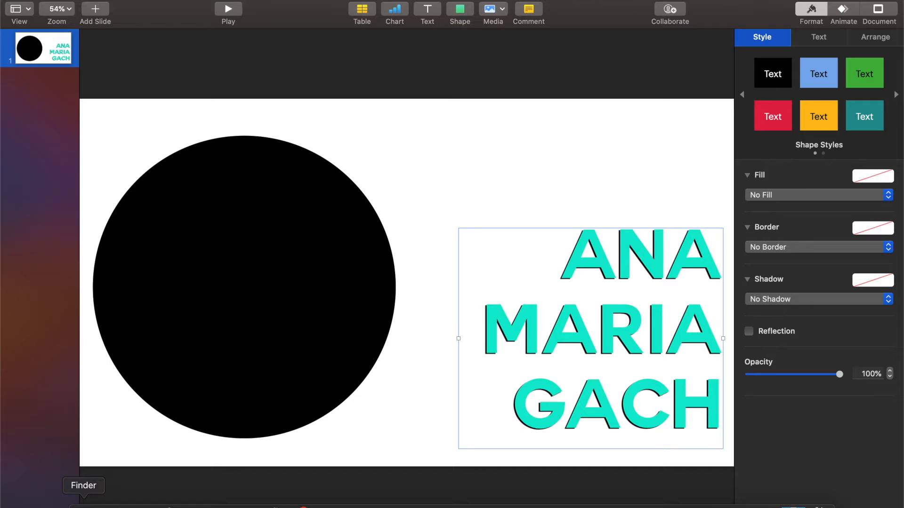
# - Open Downloads in Finder and preview the AMG- (1).jpg and IMG_2095.HEIC photos
pyautogui.click(72, 500)
pyautogui.click(214, 245)
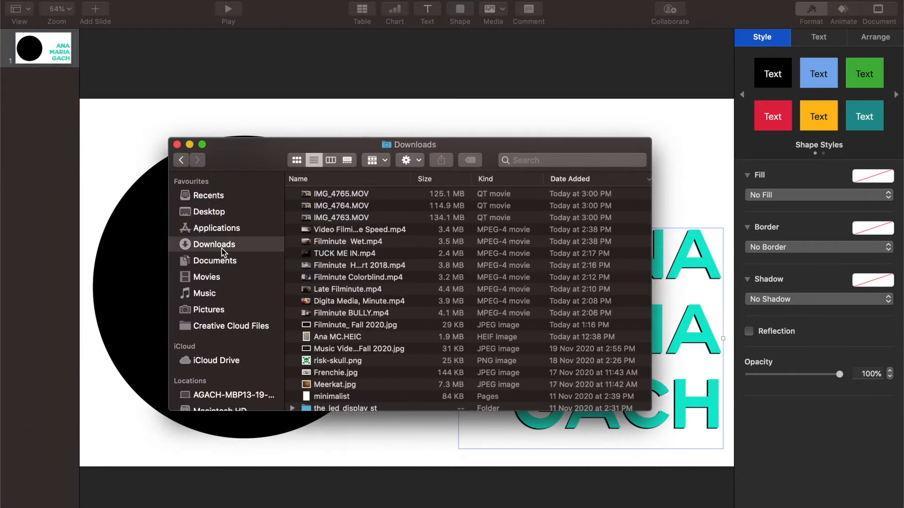
pyautogui.scroll(-20, 360, 310)
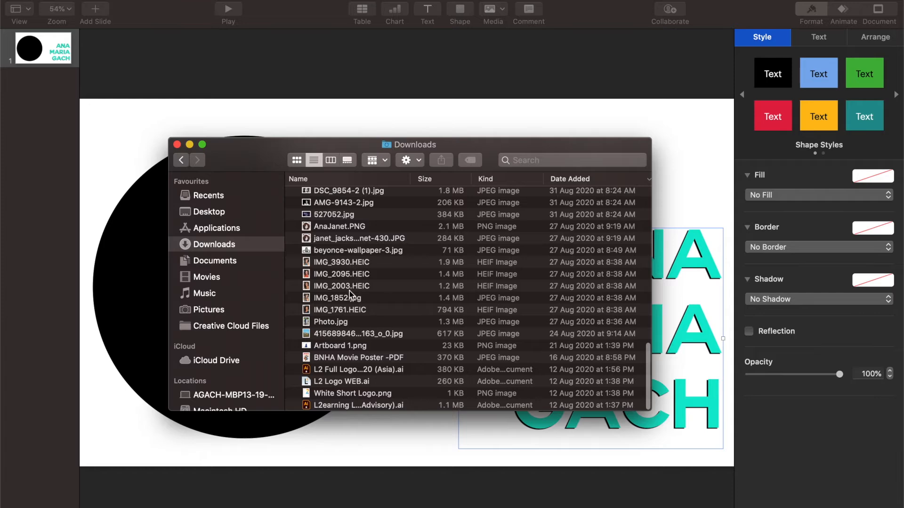
pyautogui.scroll(5, 349, 291)
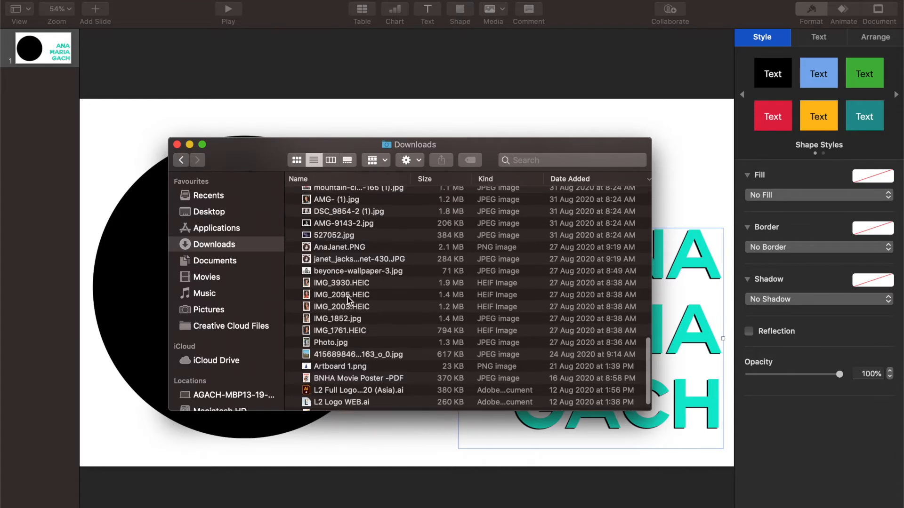
pyautogui.click(336, 265)
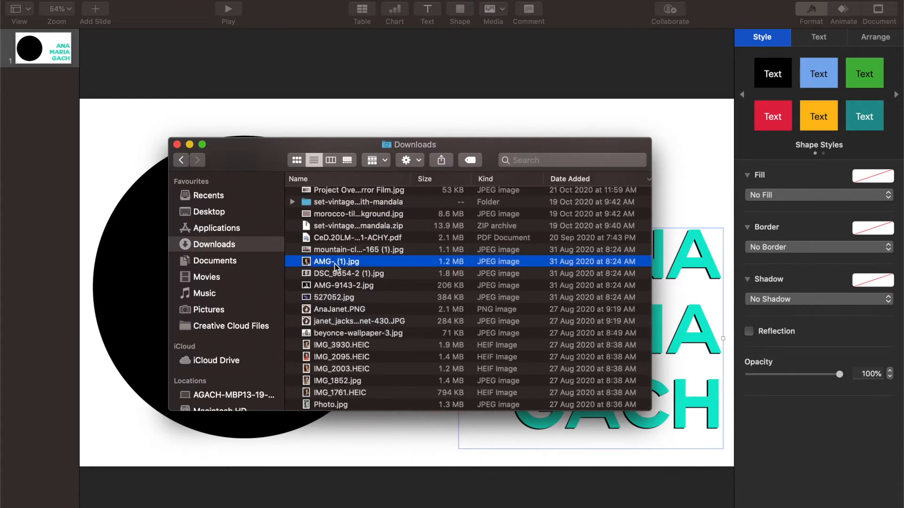
pyautogui.press('space')
pyautogui.press('space')
pyautogui.click(336, 357)
pyautogui.press('space')
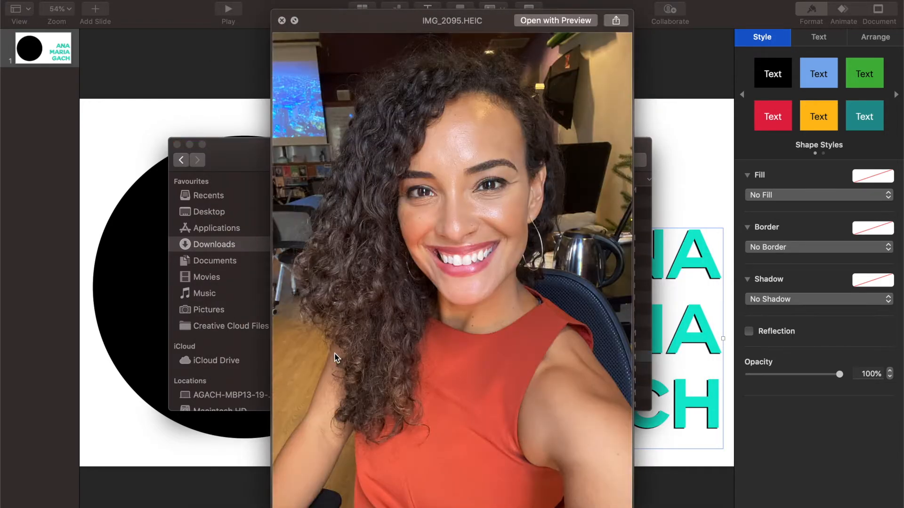
pyautogui.press('space')
pyautogui.moveTo(249, 146); pyautogui.dragTo(471, 33)
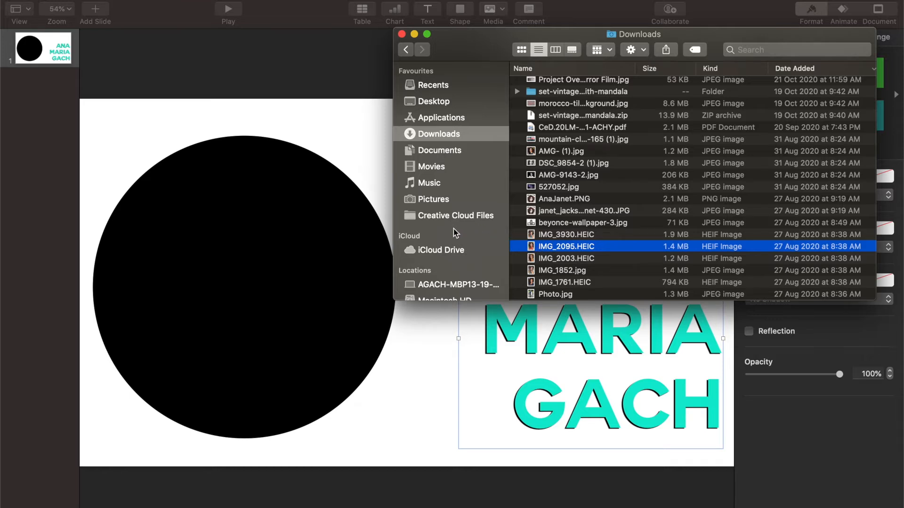
# - Drag IMG_2095.HEIC from Finder onto the slide's black circle
pyautogui.click(580, 234)
pyautogui.click(562, 247)
pyautogui.click(562, 247)
pyautogui.moveTo(636, 246); pyautogui.dragTo(343, 255)
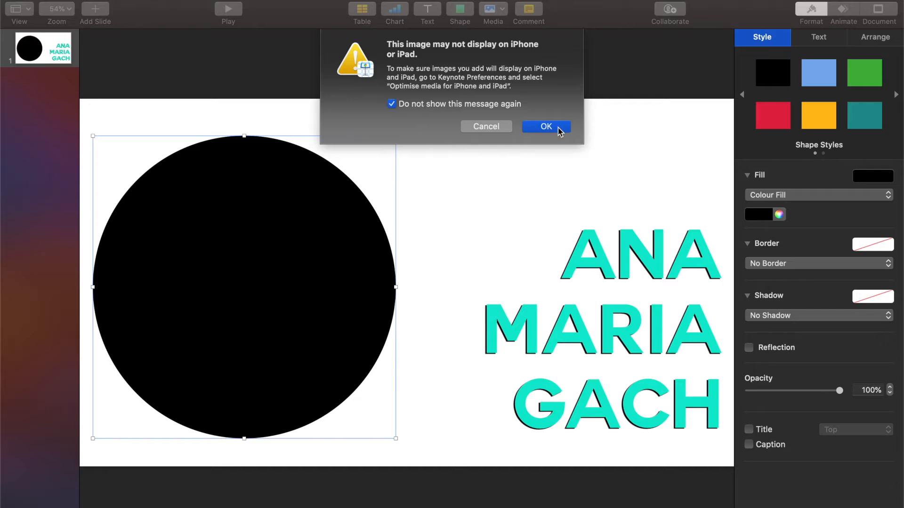
# - Dismiss the iPhone warning, crop the portrait to a circle around the face, and raise it
pyautogui.click(546, 127)
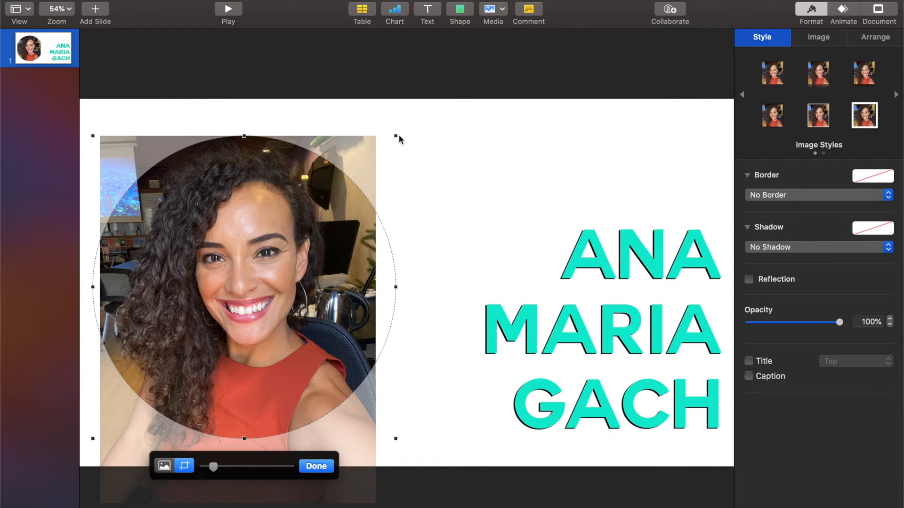
pyautogui.moveTo(395, 138); pyautogui.dragTo(361, 171)
pyautogui.moveTo(308, 251); pyautogui.dragTo(299, 276)
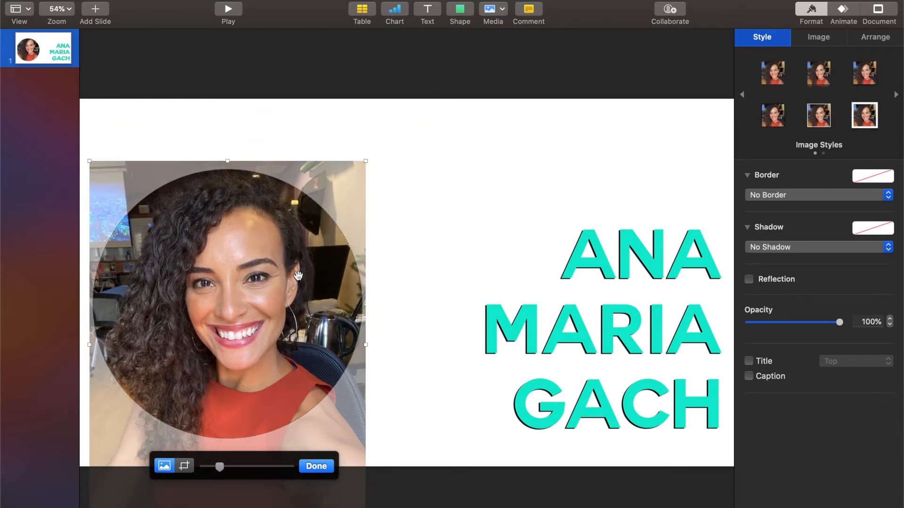
pyautogui.press('Return')
pyautogui.moveTo(288, 252); pyautogui.dragTo(288, 216)
pyautogui.click(460, 10)
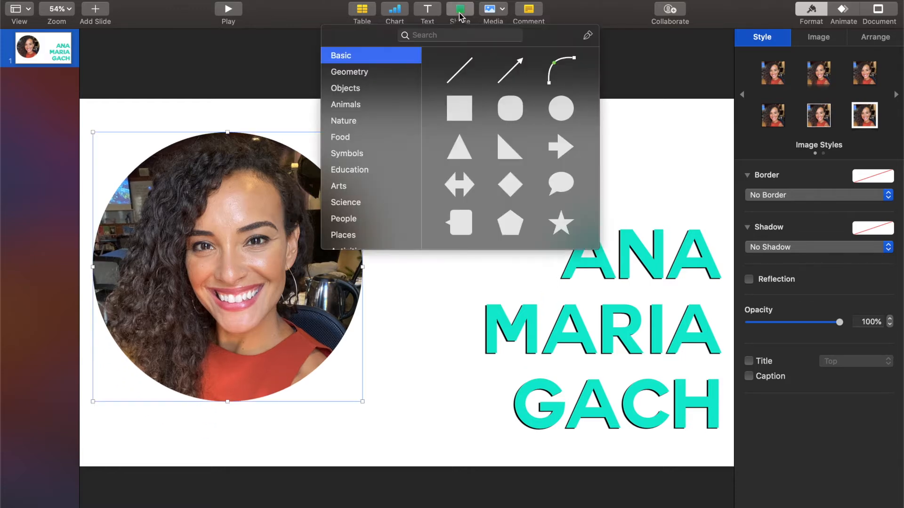
# - Find the filled Heart shape by searching 'heart', insert it, and enlarge it
pyautogui.scroll(-2, 531, 172)
pyautogui.scroll(2, 531, 172)
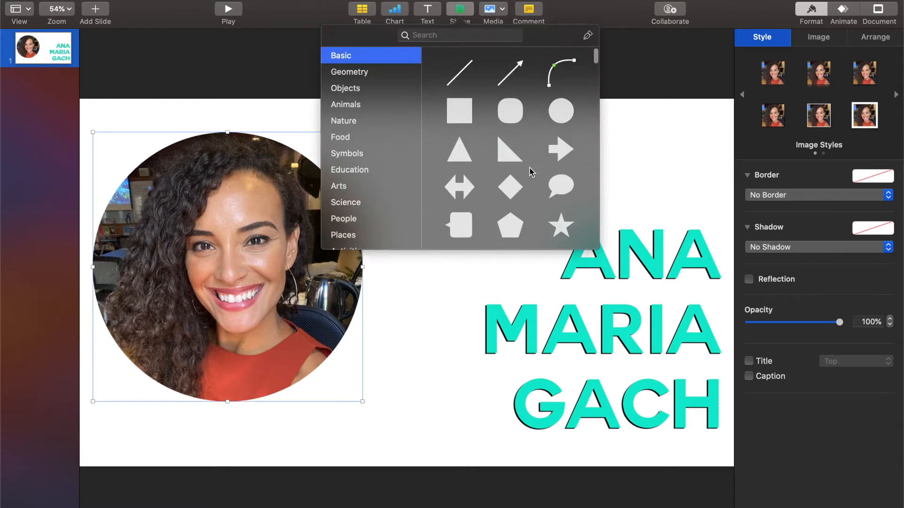
pyautogui.click(500, 36)
pyautogui.write('heart')
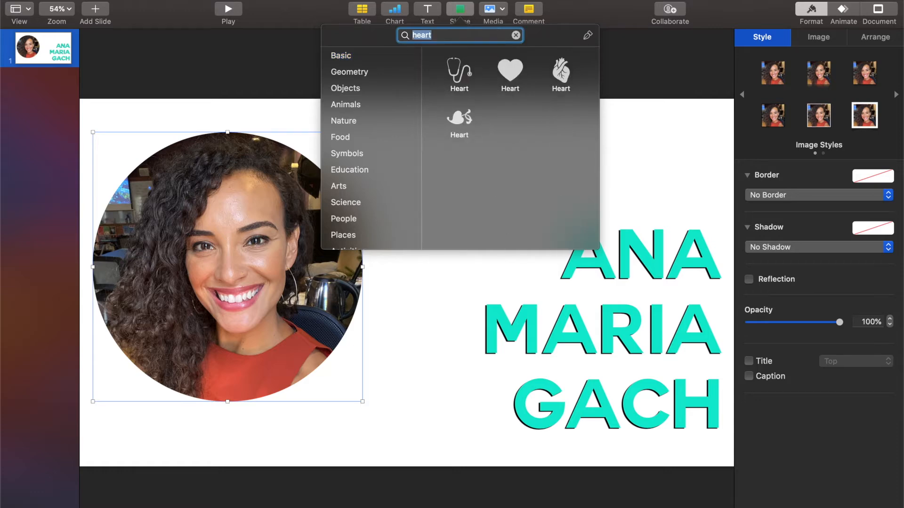
pyautogui.click(510, 72)
pyautogui.moveTo(422, 271); pyautogui.dragTo(522, 174)
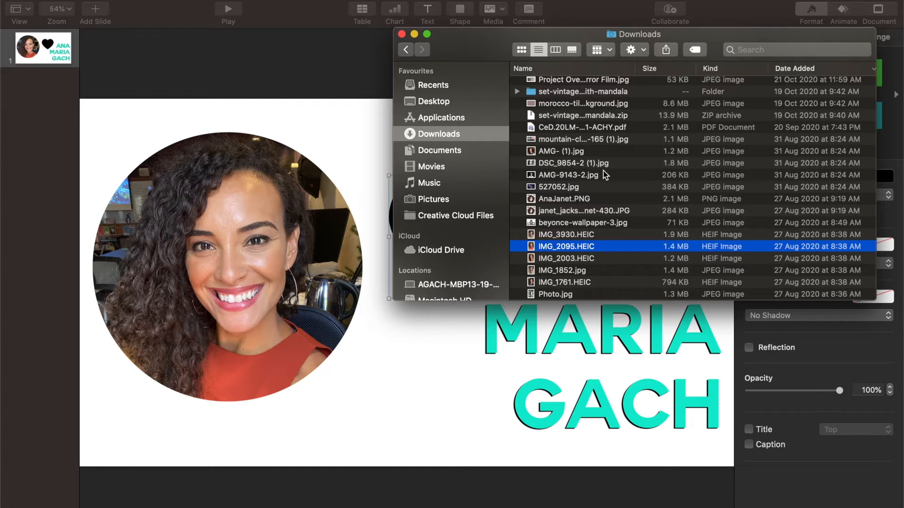
# - Drag Frenchie.jpg from the Downloads folder onto the heart so the photo fills it
pyautogui.scroll(10, 586, 170)
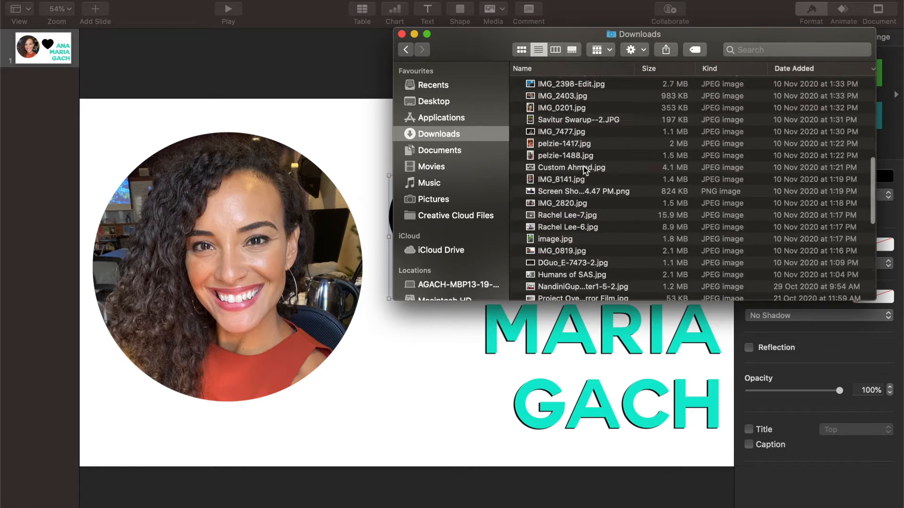
pyautogui.scroll(5, 583, 166)
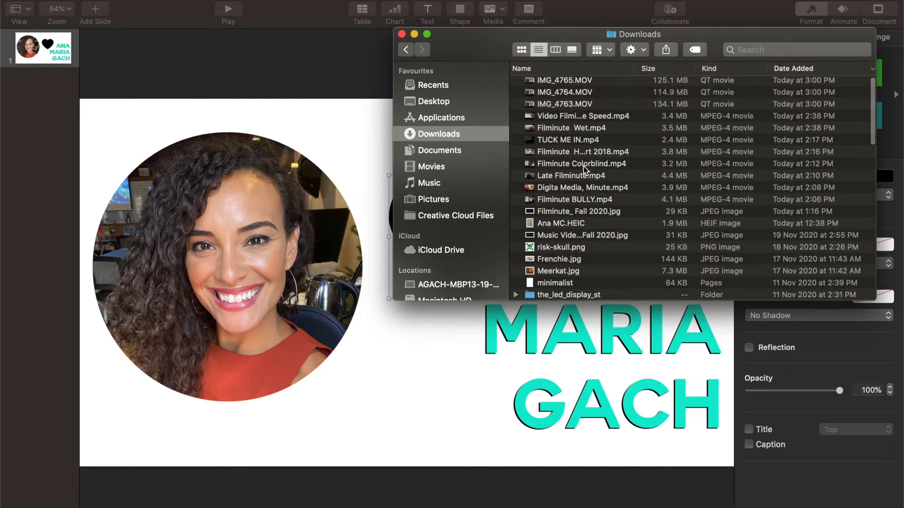
pyautogui.click(572, 262)
pyautogui.press('space')
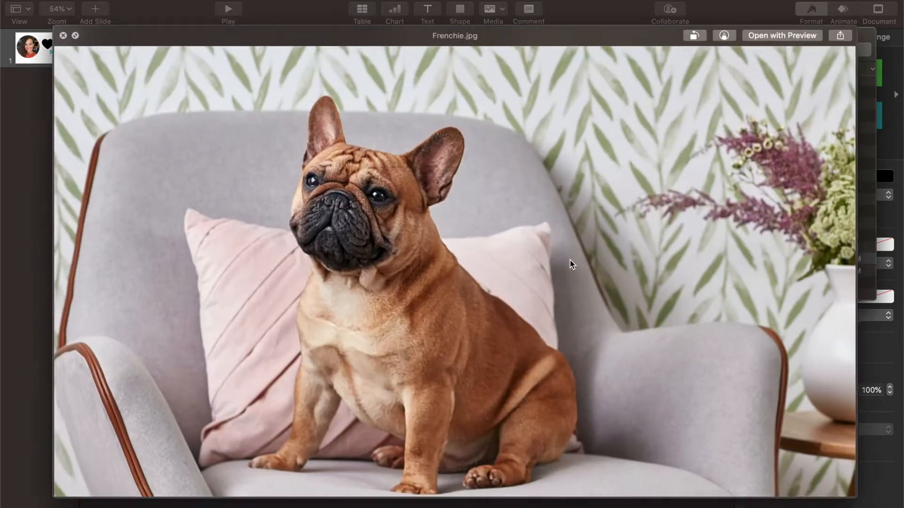
pyautogui.press('space')
pyautogui.moveTo(483, 51); pyautogui.dragTo(647, 32)
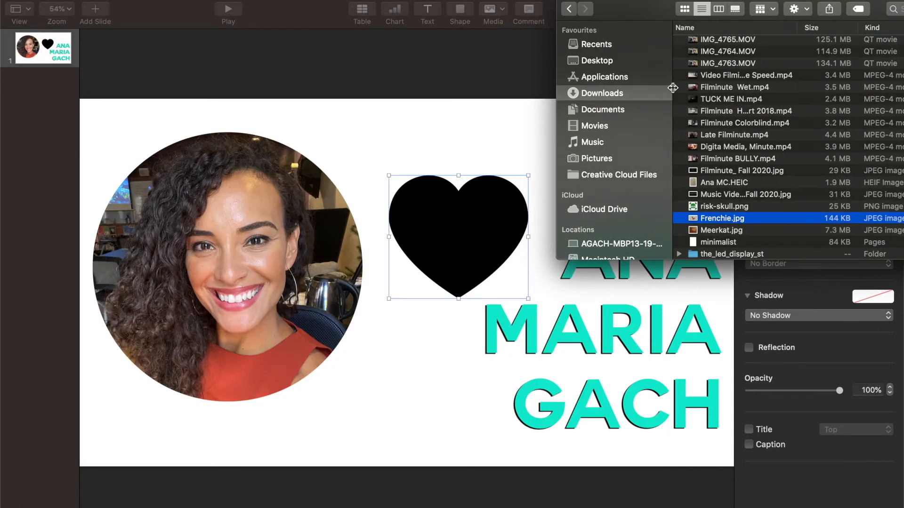
pyautogui.moveTo(694, 221); pyautogui.dragTo(512, 257)
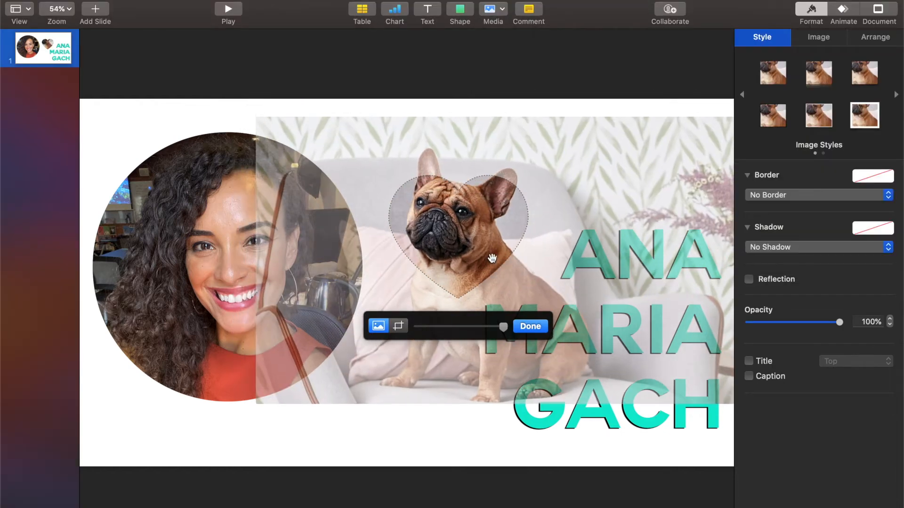
# - Fit the dog's head inside the heart mask and move it onto the portrait's lower-right edge
pyautogui.moveTo(259, 118); pyautogui.dragTo(388, 179)
pyautogui.moveTo(484, 270); pyautogui.dragTo(407, 235)
pyautogui.click(531, 326)
pyautogui.moveTo(479, 235); pyautogui.dragTo(377, 382)
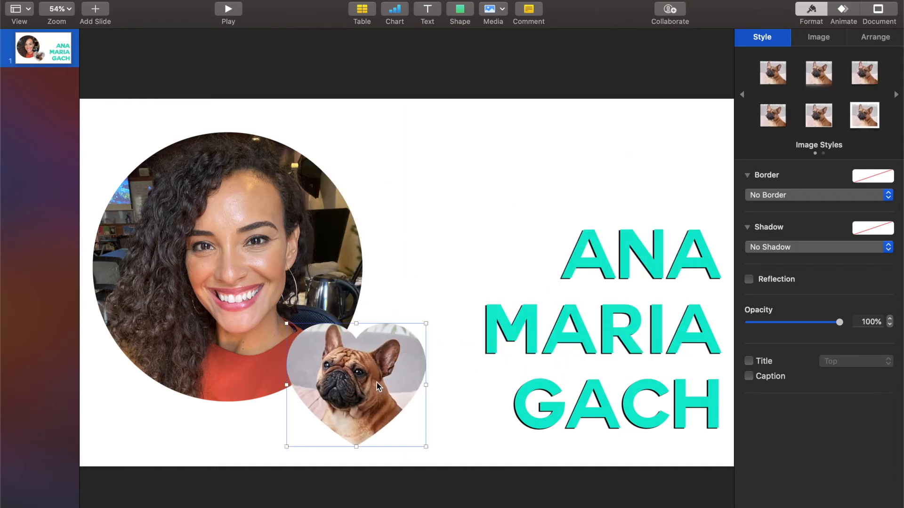
# - Give the round portrait a 9 pt pink line border
pyautogui.click(306, 298)
pyautogui.click(766, 194)
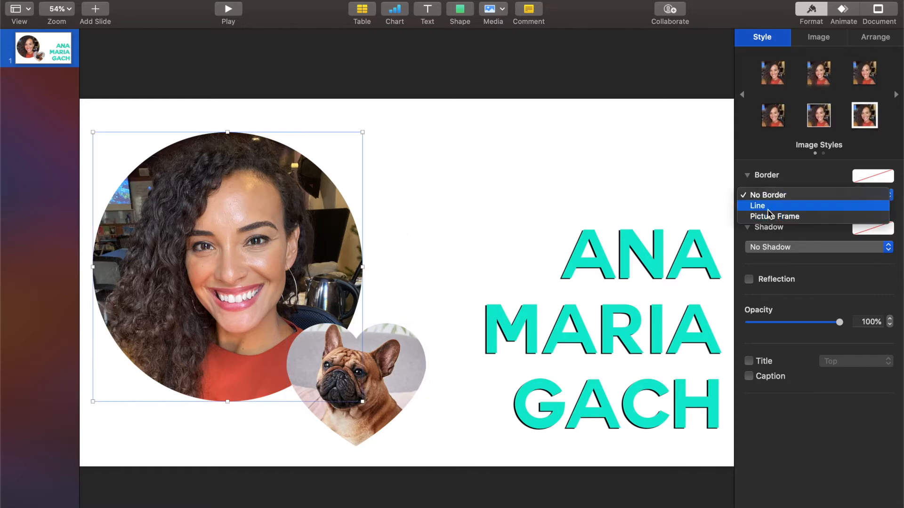
pyautogui.click(766, 208)
pyautogui.click(889, 211)
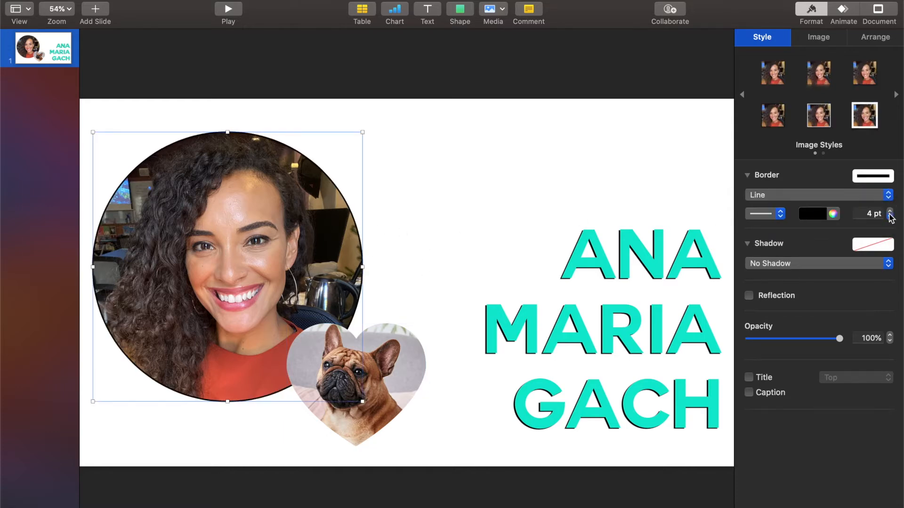
pyautogui.click(890, 216)
pyautogui.click(890, 211)
pyautogui.click(889, 211)
pyautogui.click(890, 211)
pyautogui.click(890, 211)
pyautogui.click(890, 211)
pyautogui.click(832, 214)
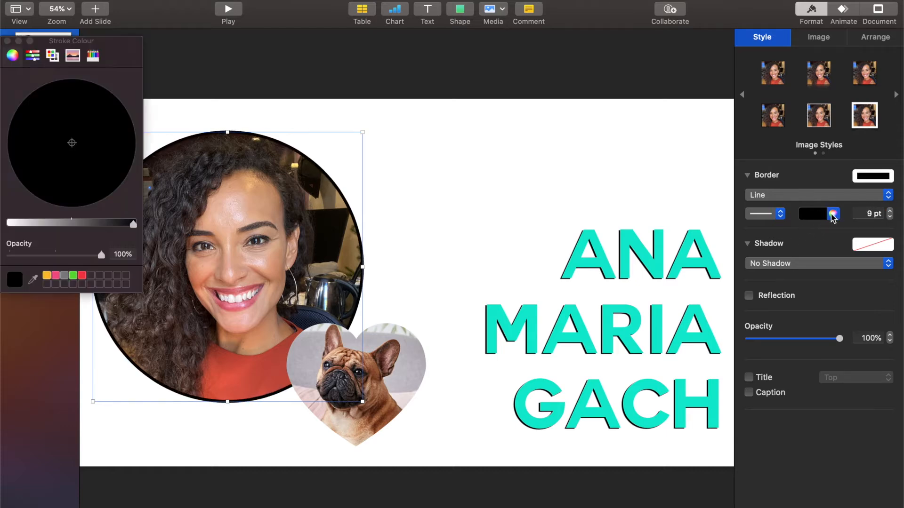
pyautogui.click(55, 275)
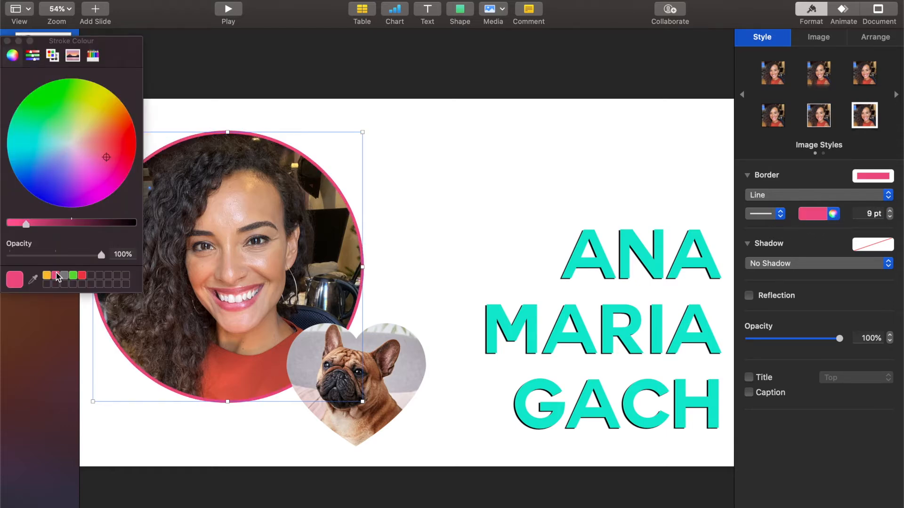
# - Apply the same pink line border to the heart-shaped dog photo
pyautogui.click(367, 370)
pyautogui.click(758, 195)
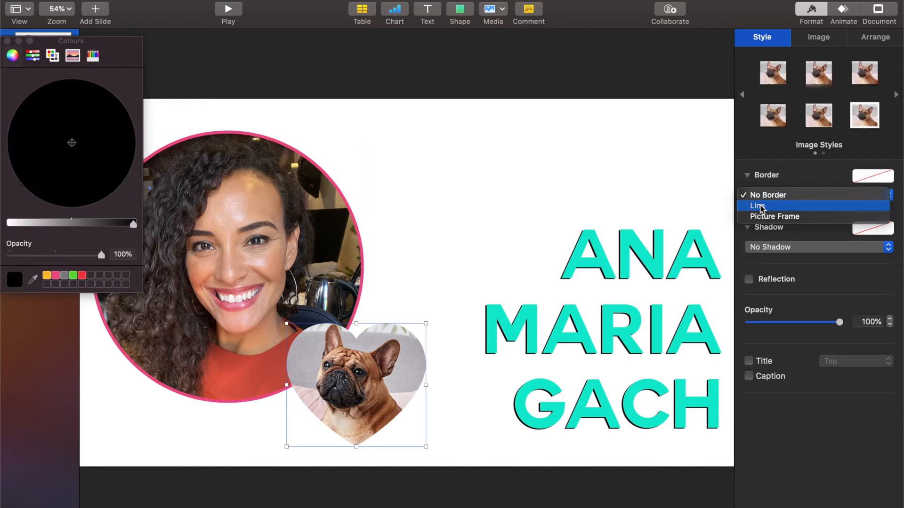
pyautogui.click(760, 205)
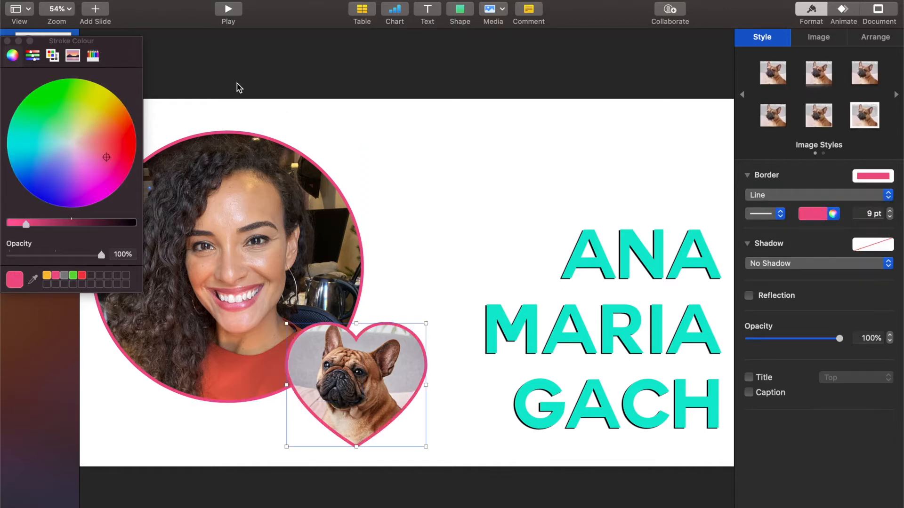
pyautogui.click(7, 41)
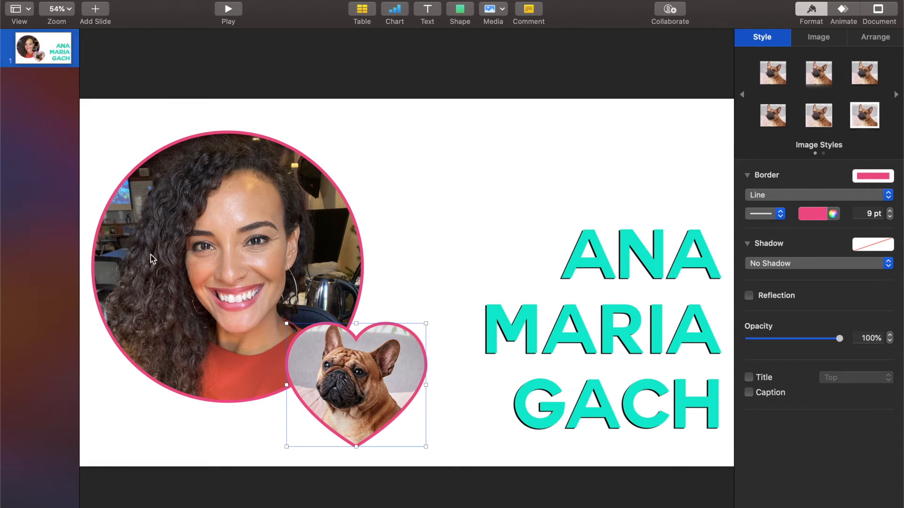
# - Insert the tiara shape from the Objects category of the shape library
pyautogui.click(459, 11)
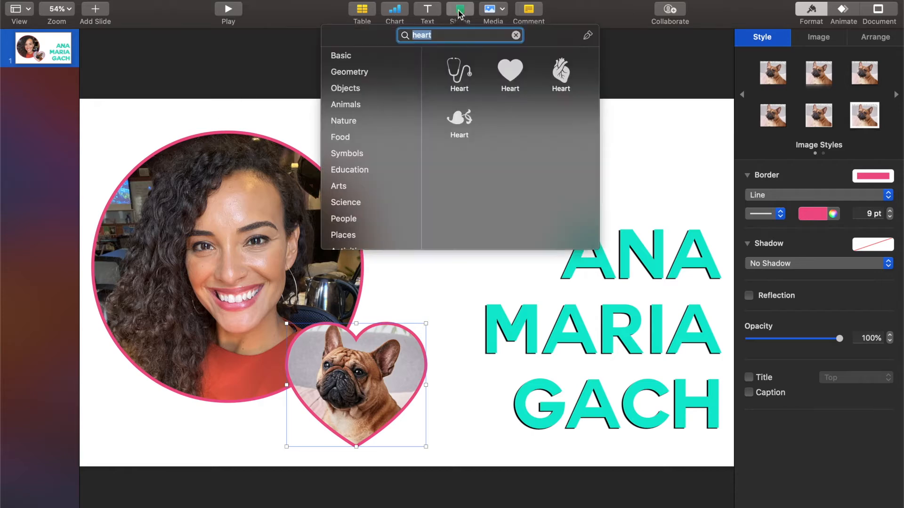
pyautogui.click(379, 108)
pyautogui.click(376, 137)
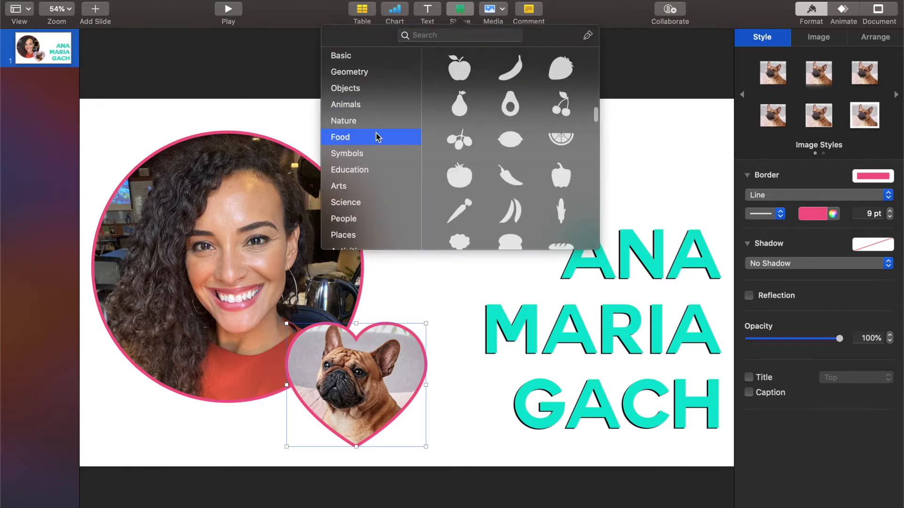
pyautogui.click(345, 88)
pyautogui.scroll(-5, 465, 134)
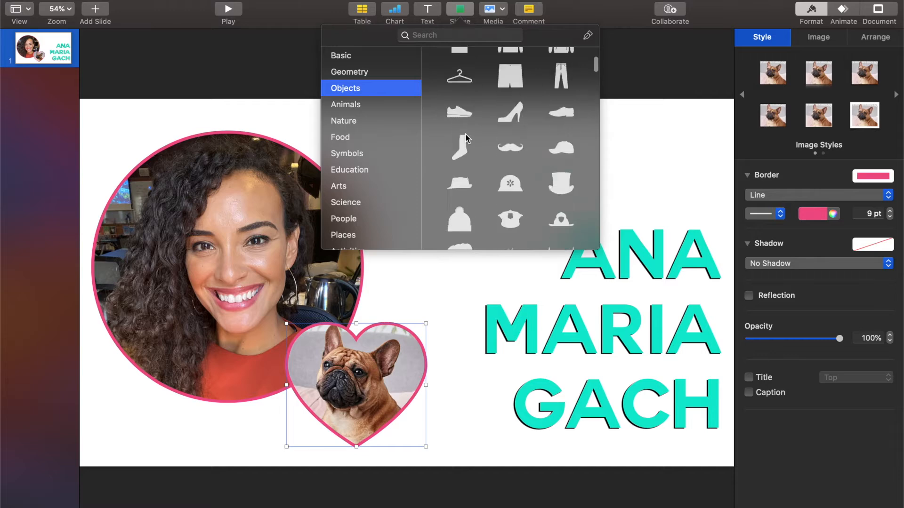
pyautogui.scroll(-3, 466, 137)
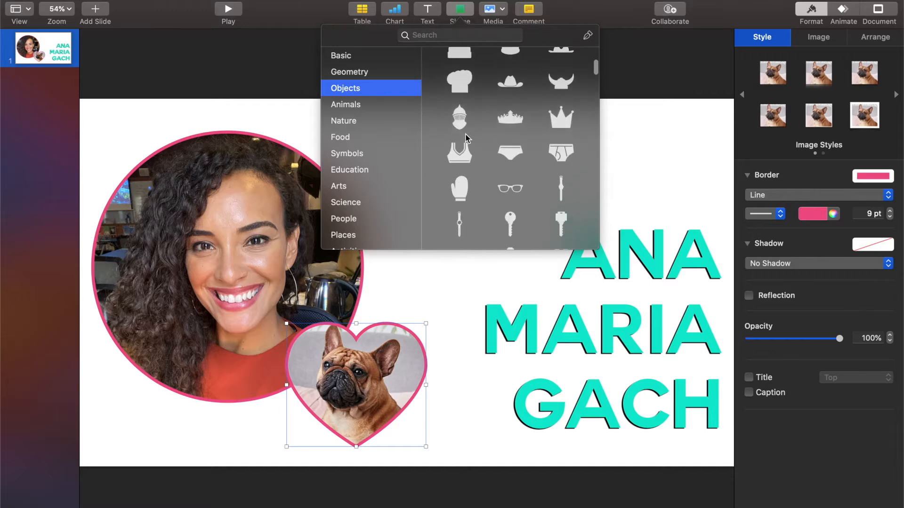
pyautogui.click(515, 135)
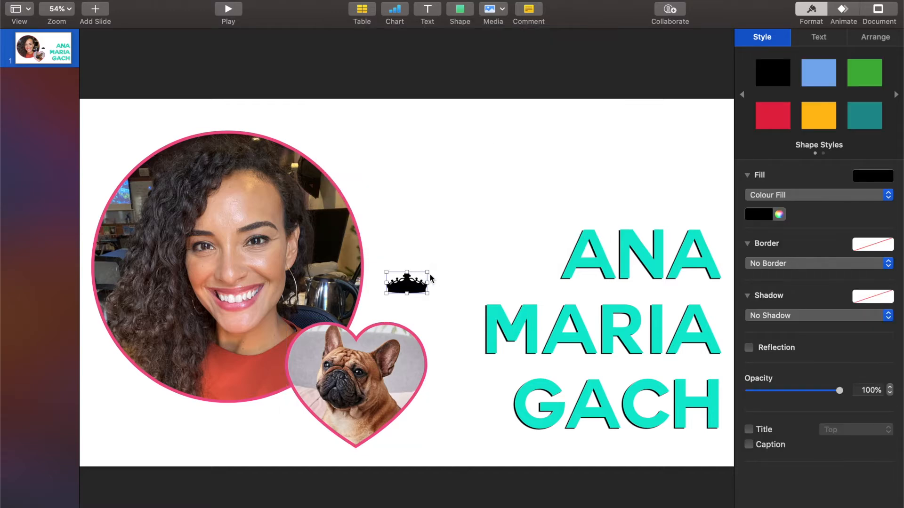
# - Enlarge and tilt the crown, place it atop the portrait, and make it yellow
pyautogui.moveTo(426, 272); pyautogui.dragTo(526, 227)
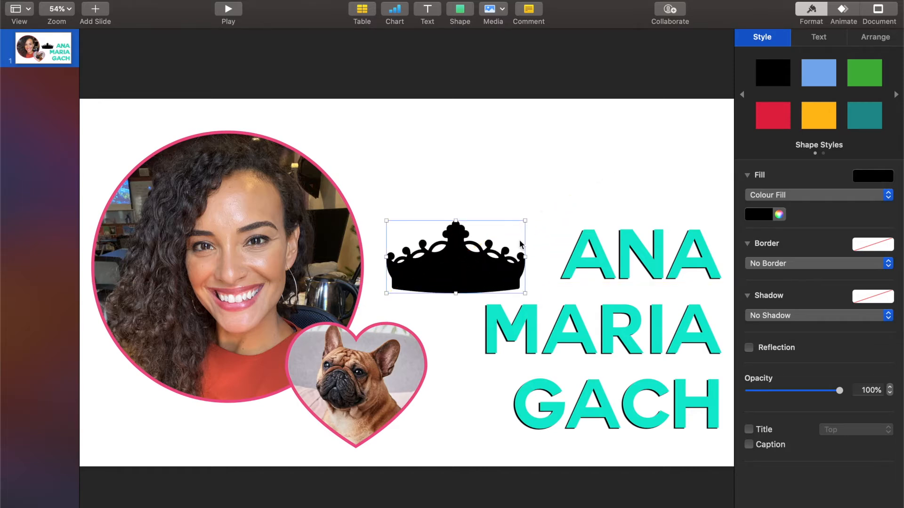
pyautogui.moveTo(524, 221); pyautogui.dragTo(533, 254)
pyautogui.moveTo(469, 274); pyautogui.dragTo(302, 162)
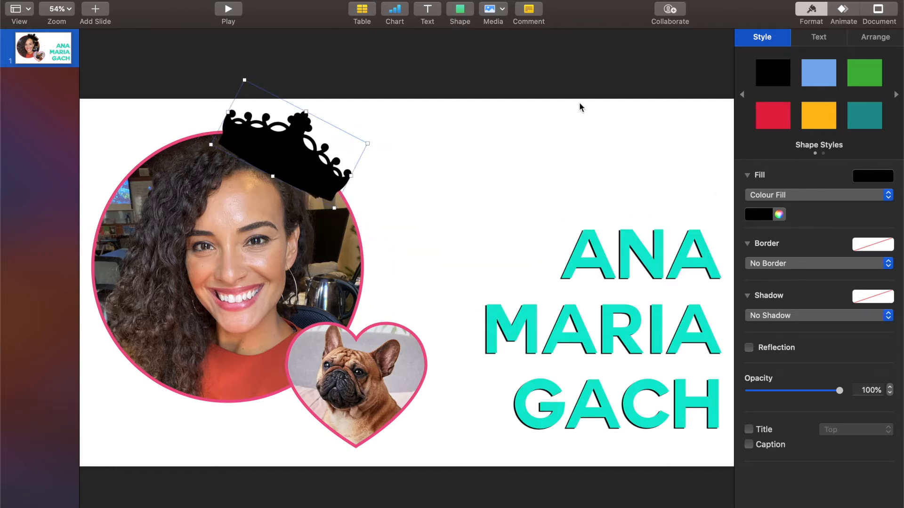
pyautogui.click(821, 120)
pyautogui.click(781, 195)
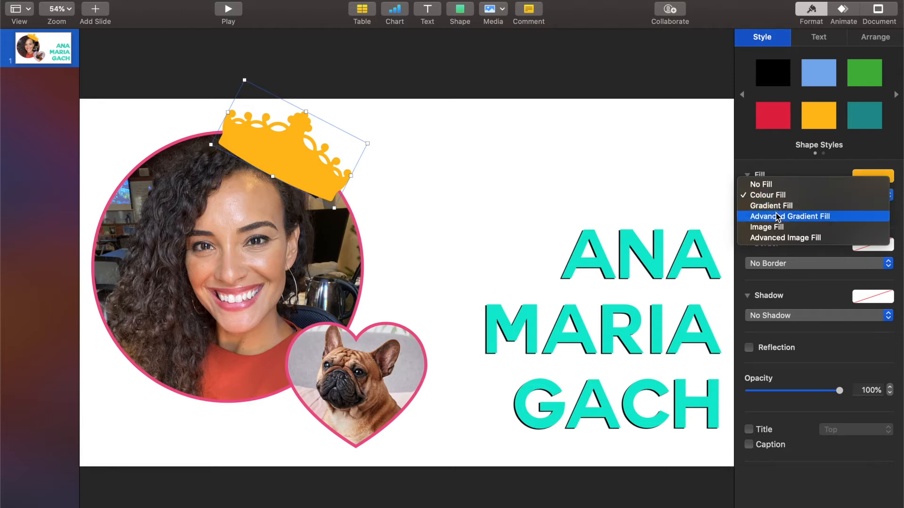
# - Give the crown an advanced gradient fill with its right stop set to yellow
pyautogui.click(776, 215)
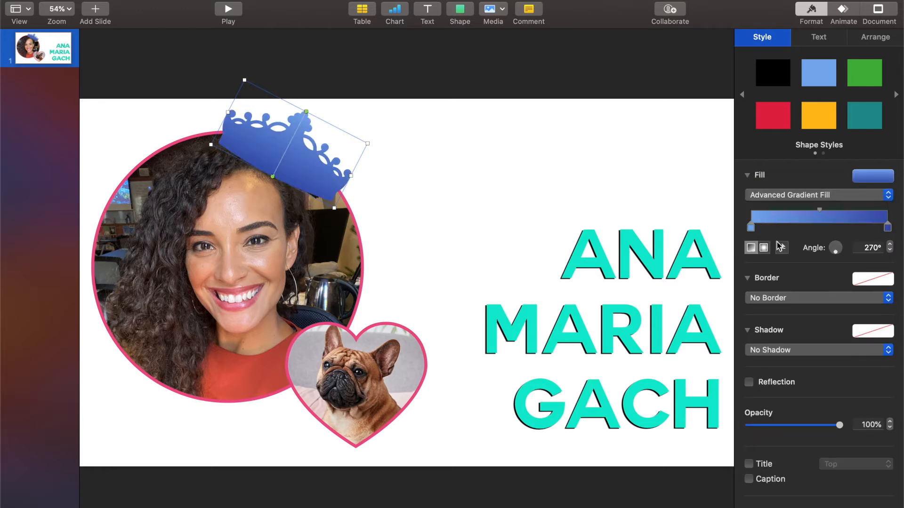
pyautogui.click(763, 248)
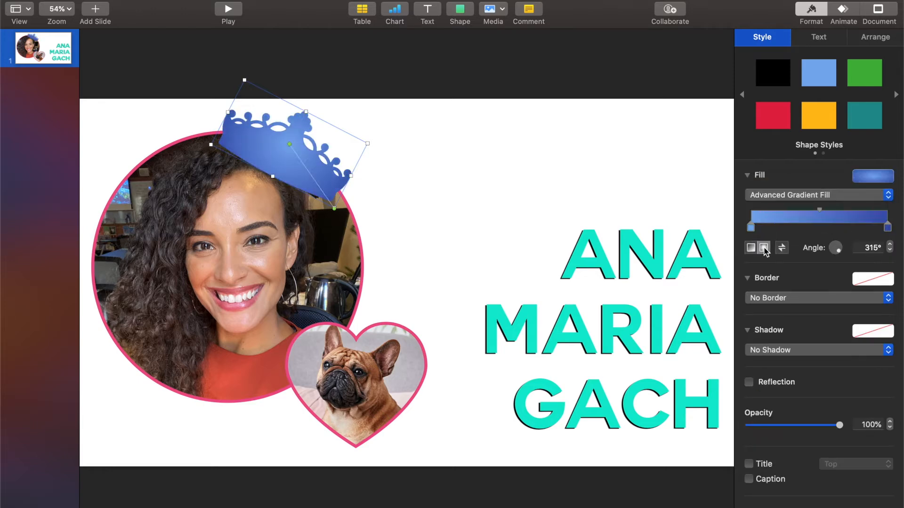
pyautogui.doubleClick(886, 228)
pyautogui.click(47, 276)
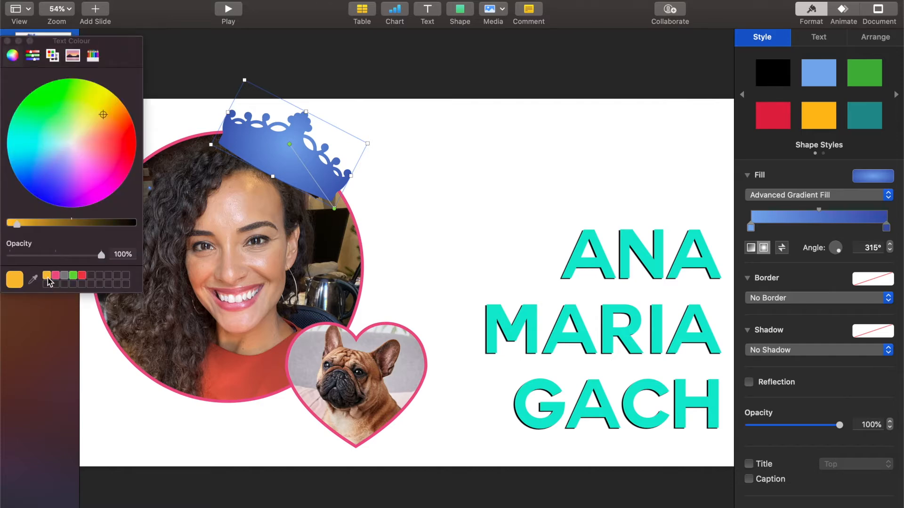
pyautogui.doubleClick(886, 228)
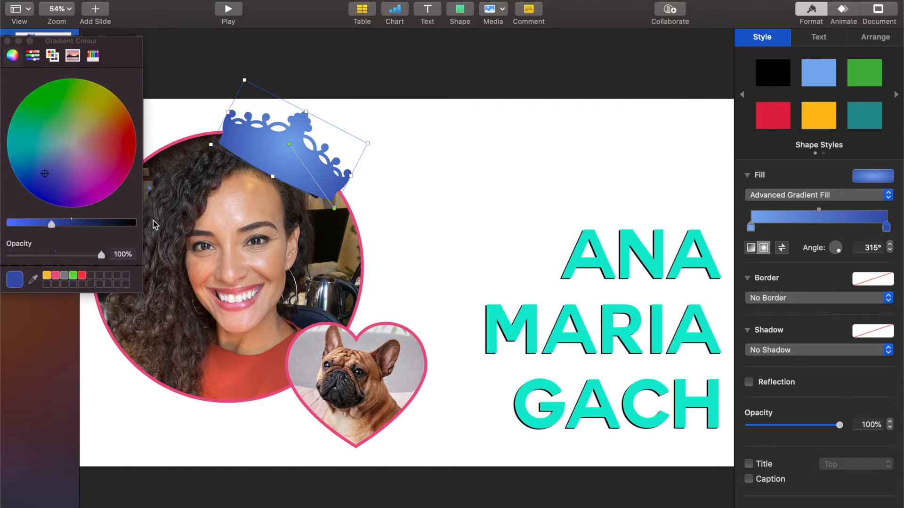
pyautogui.click(47, 277)
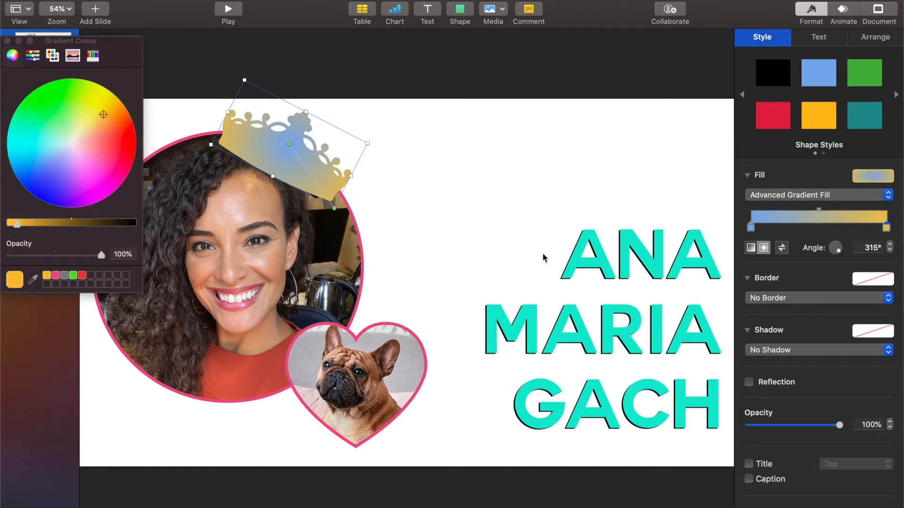
pyautogui.click(71, 125)
pyautogui.moveTo(88, 120); pyautogui.dragTo(104, 101)
# - Set the crown gradient's left stop to orange
pyautogui.click(750, 228)
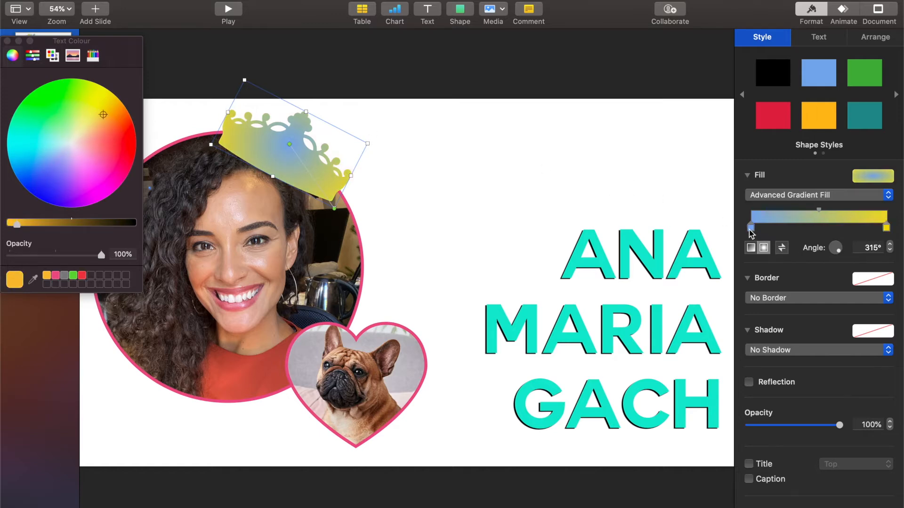
pyautogui.click(751, 229)
pyautogui.click(752, 229)
pyautogui.click(752, 228)
pyautogui.moveTo(50, 160); pyautogui.dragTo(119, 120)
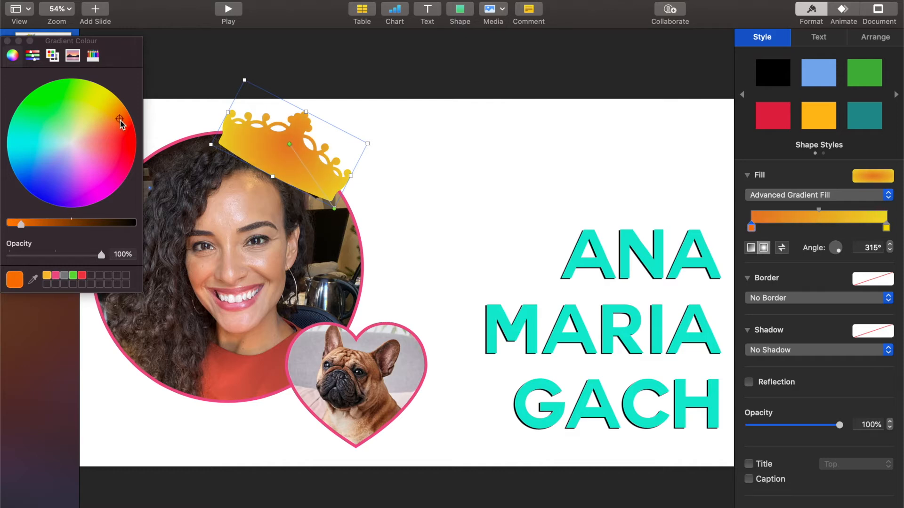
pyautogui.click(7, 41)
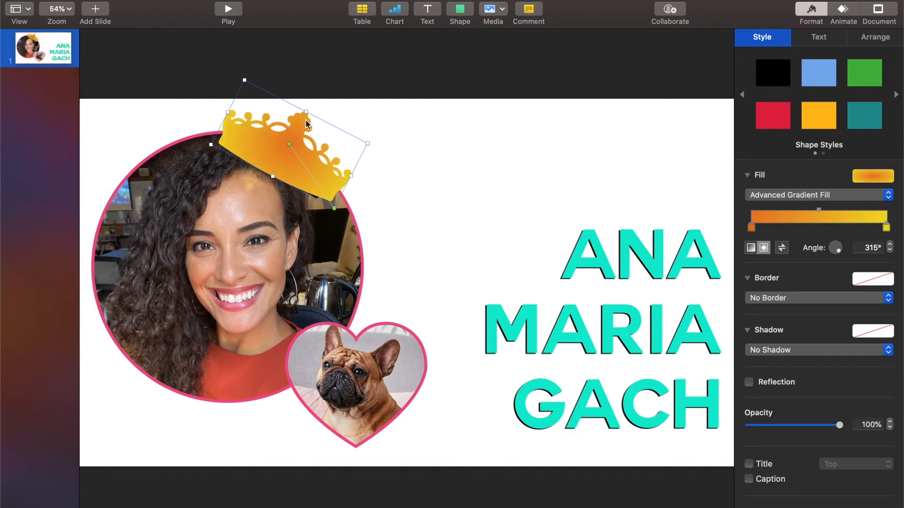
# - Fill the slide background with a linear orange-to-pink advanced gradient running top to bottom
pyautogui.click(394, 163)
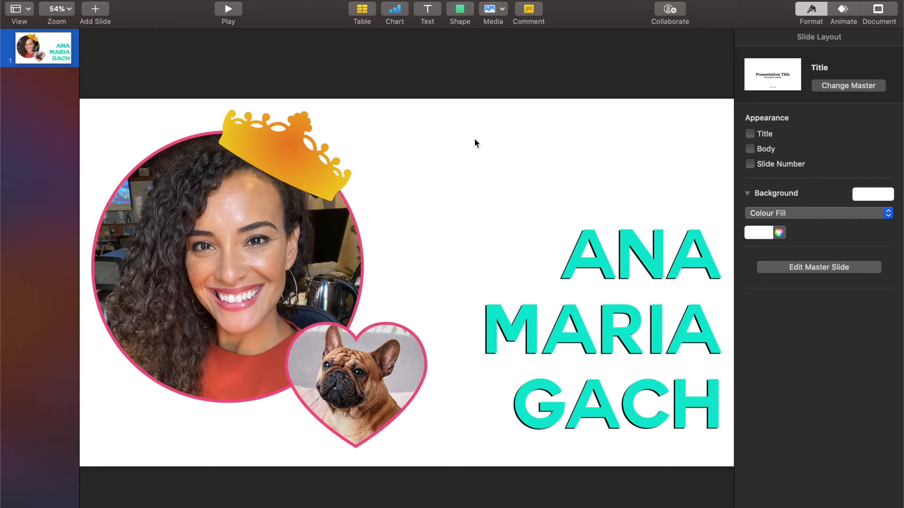
pyautogui.click(793, 213)
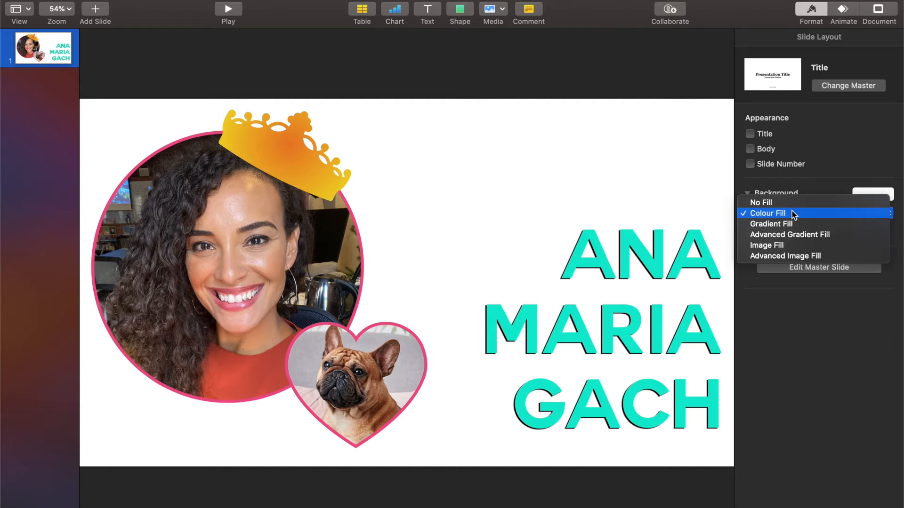
pyautogui.click(790, 224)
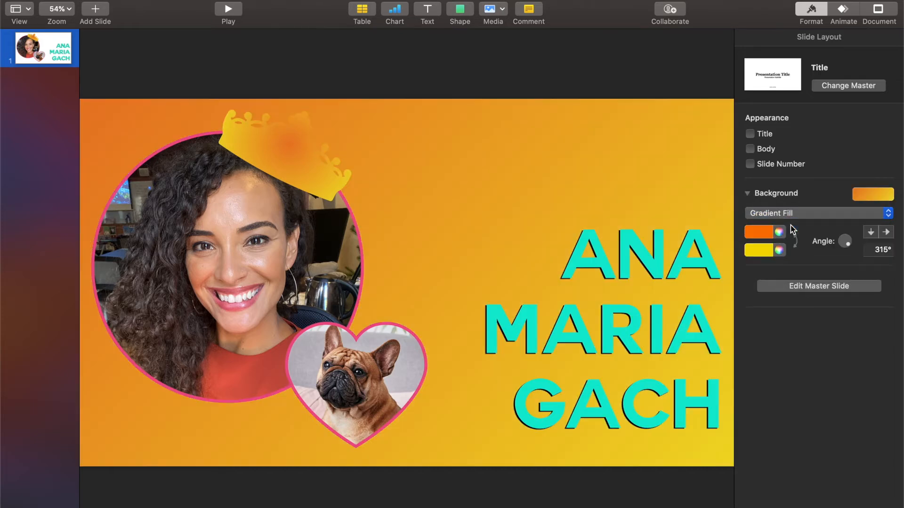
pyautogui.click(789, 211)
pyautogui.click(789, 221)
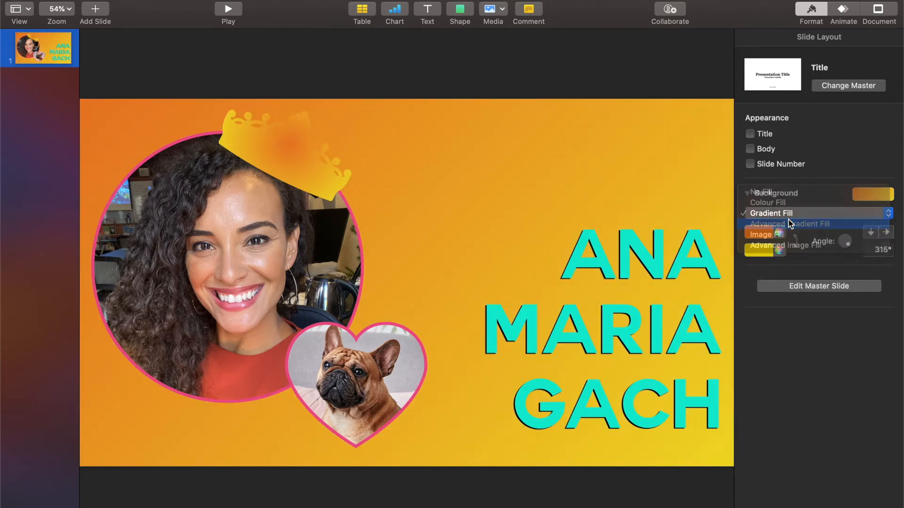
pyautogui.click(763, 266)
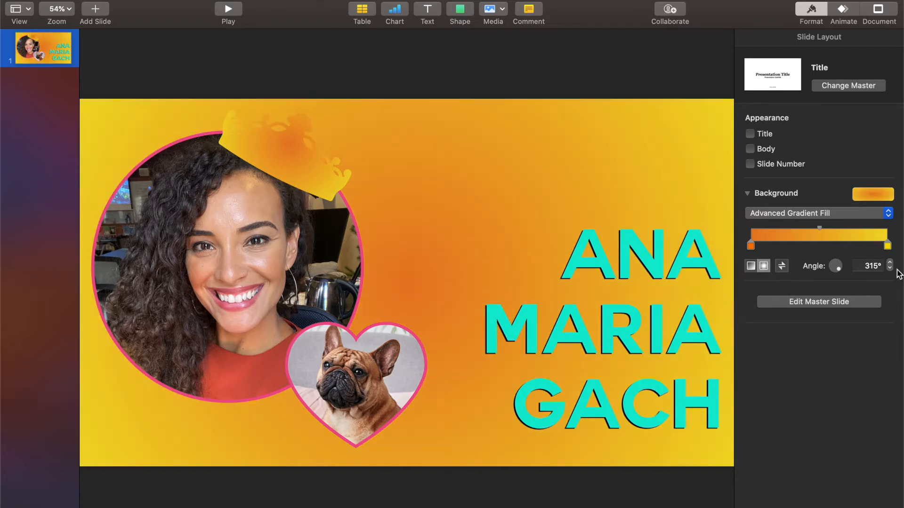
pyautogui.doubleClick(887, 245)
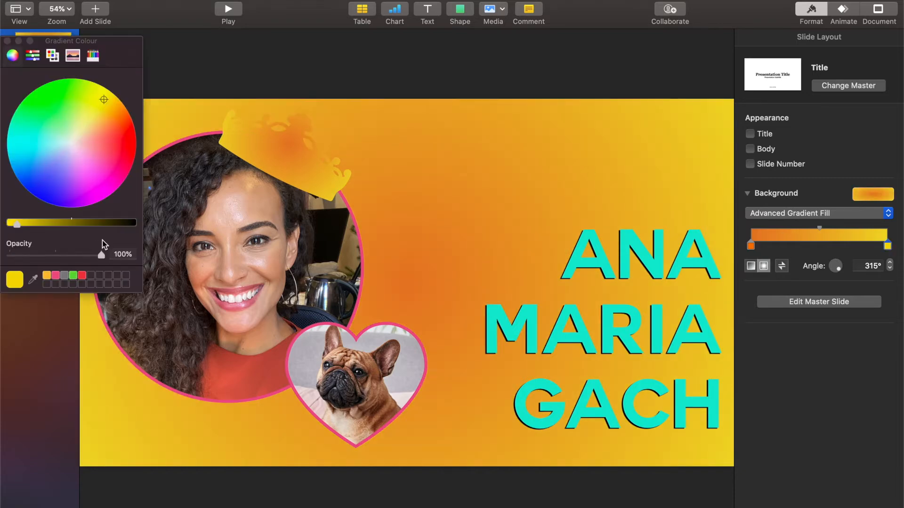
pyautogui.moveTo(34, 152); pyautogui.dragTo(110, 181)
pyautogui.click(7, 41)
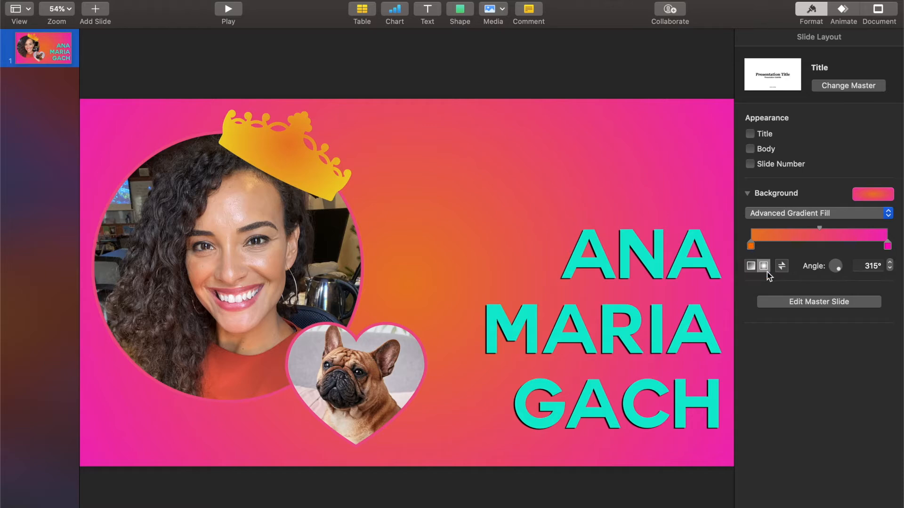
pyautogui.click(751, 267)
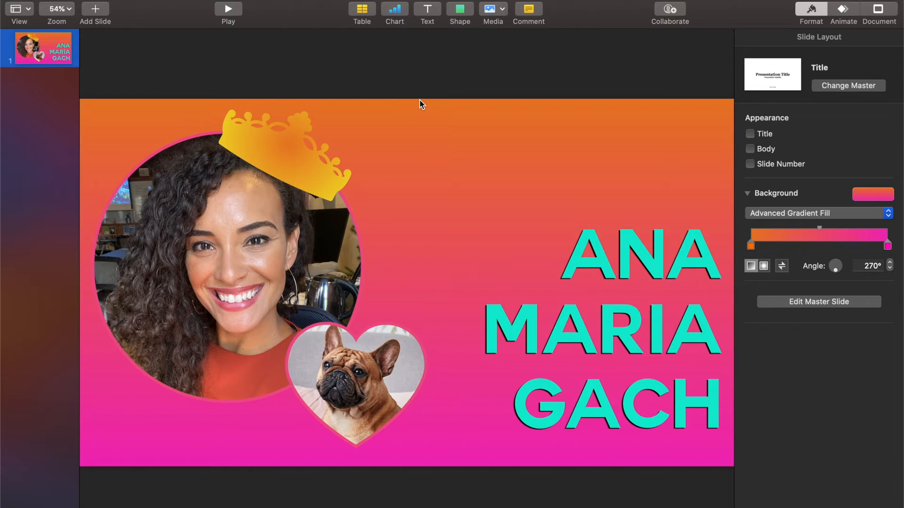
# - Select the name title and show its Build In animation settings
pyautogui.click(691, 341)
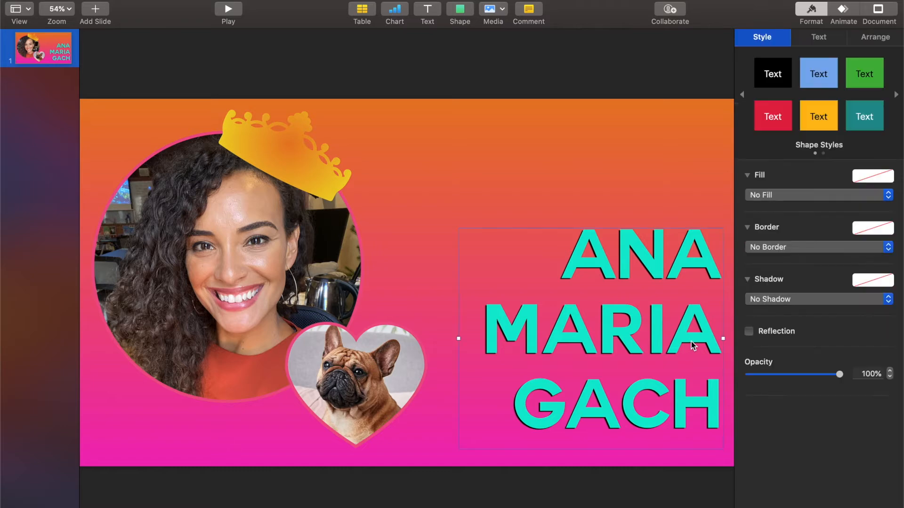
pyautogui.click(838, 13)
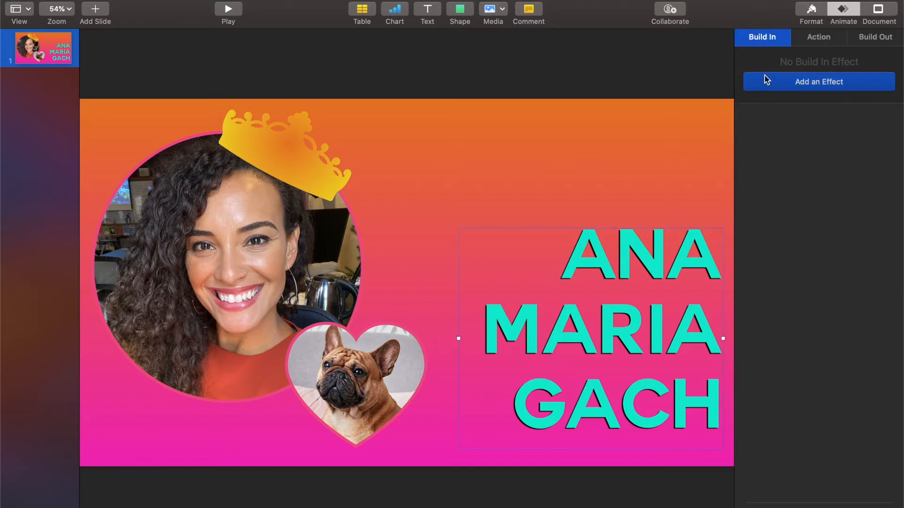
pyautogui.click(826, 37)
pyautogui.click(876, 38)
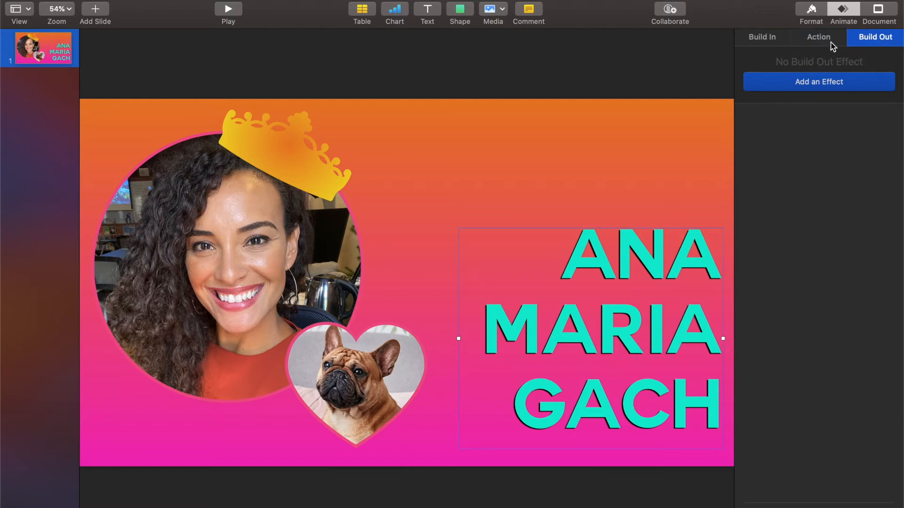
pyautogui.click(763, 39)
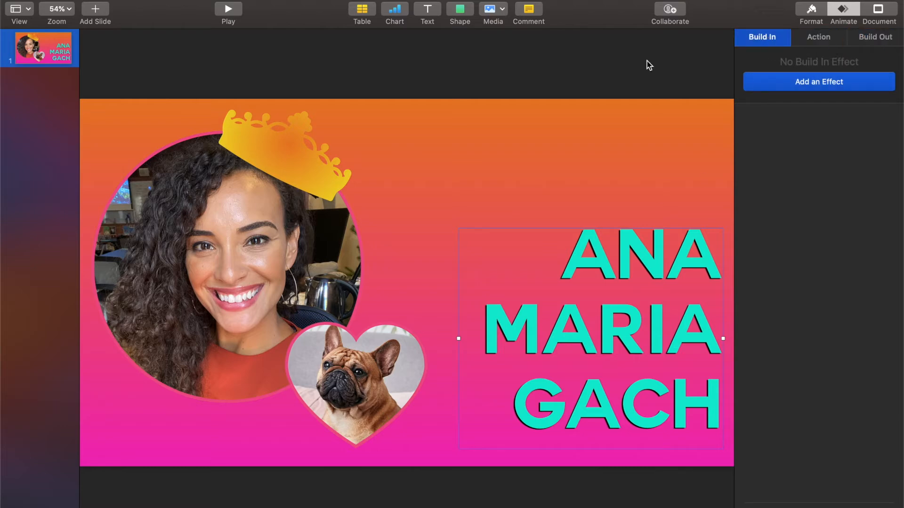
# - Try the Confetti build-in on the title, then switch it to Shimmer
pyautogui.click(814, 87)
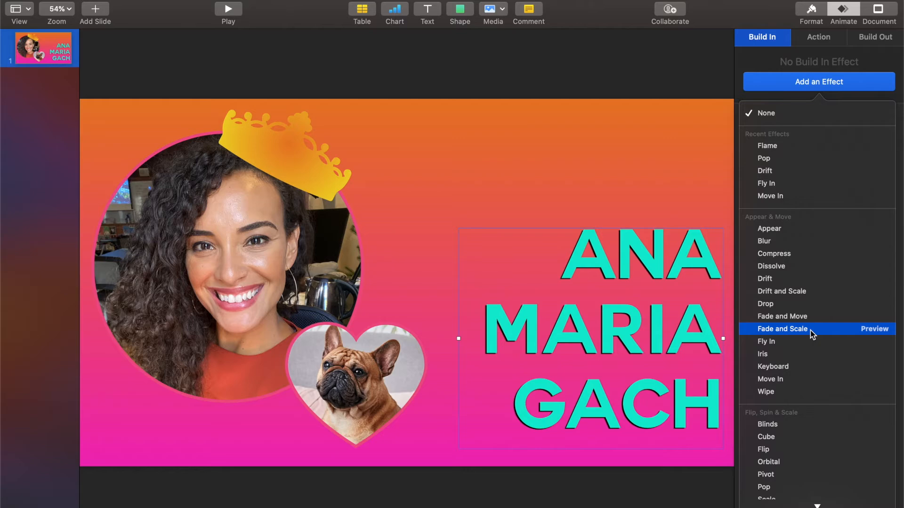
pyautogui.scroll(-2, 810, 330)
pyautogui.scroll(2, 809, 331)
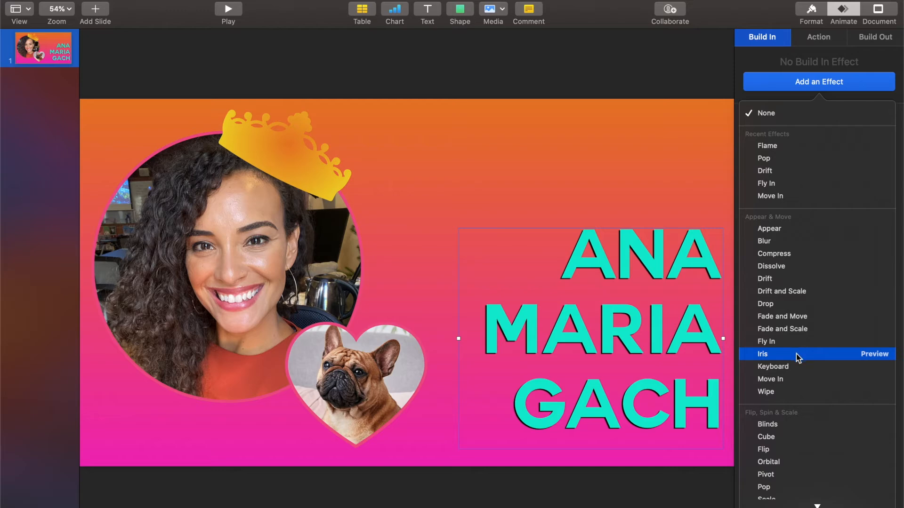
pyautogui.scroll(-3, 796, 354)
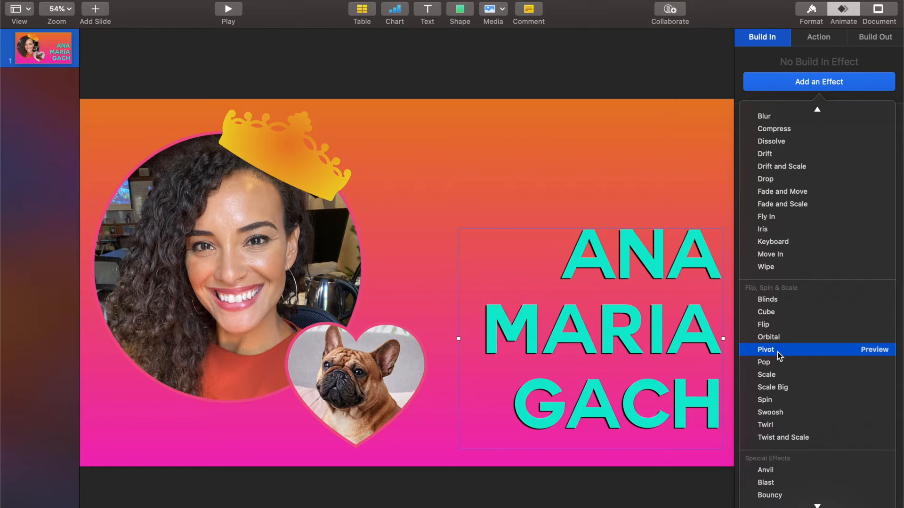
pyautogui.scroll(-3, 778, 352)
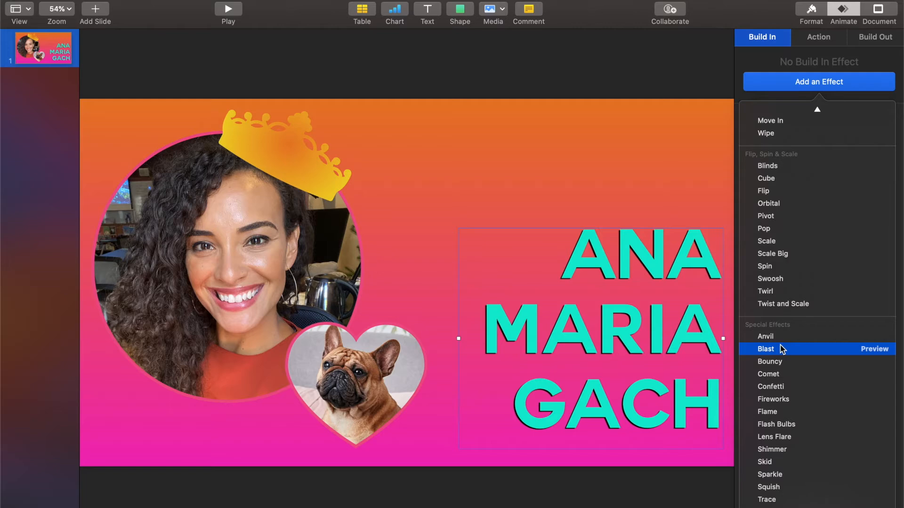
pyautogui.click(785, 387)
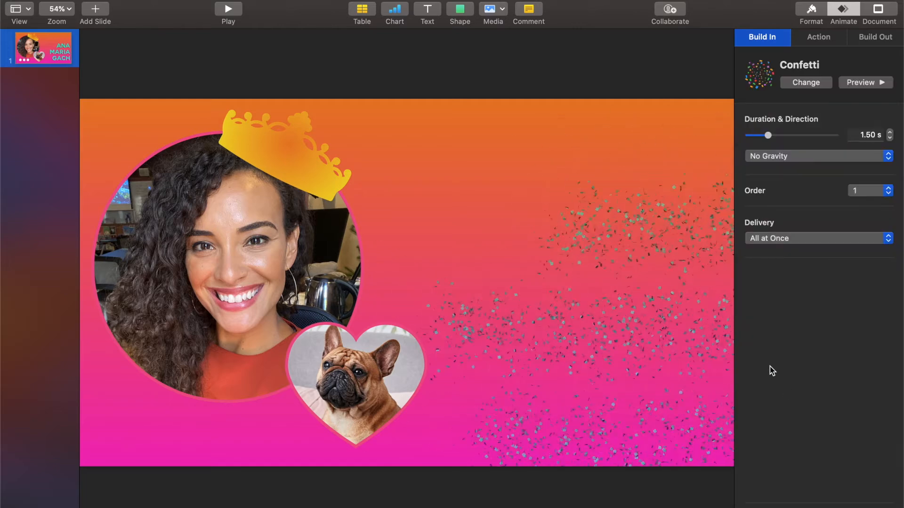
pyautogui.click(800, 85)
pyautogui.scroll(-10, 800, 367)
pyautogui.click(760, 447)
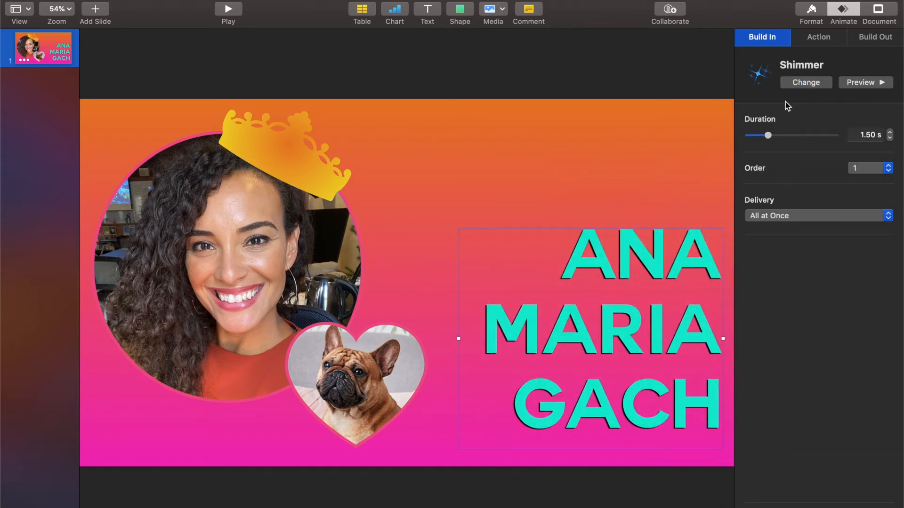
pyautogui.click(805, 84)
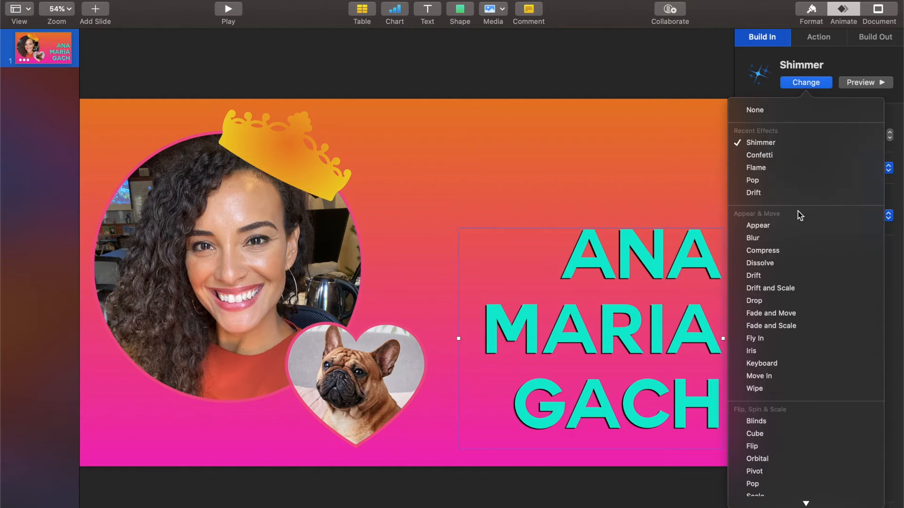
# - Apply the Fade and Scale build-in to the title with a 0.60 s duration
pyautogui.click(798, 325)
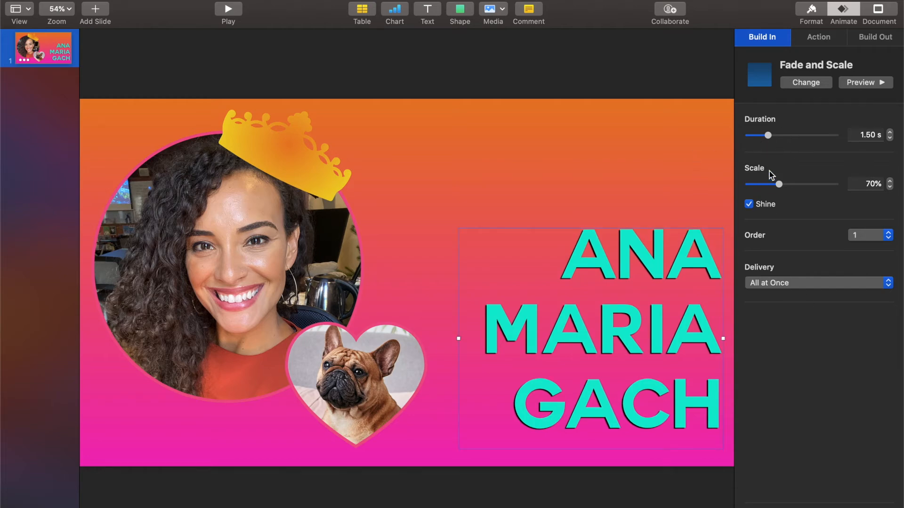
pyautogui.moveTo(767, 135); pyautogui.dragTo(764, 144)
pyautogui.click(872, 82)
pyautogui.moveTo(763, 136); pyautogui.dragTo(815, 144)
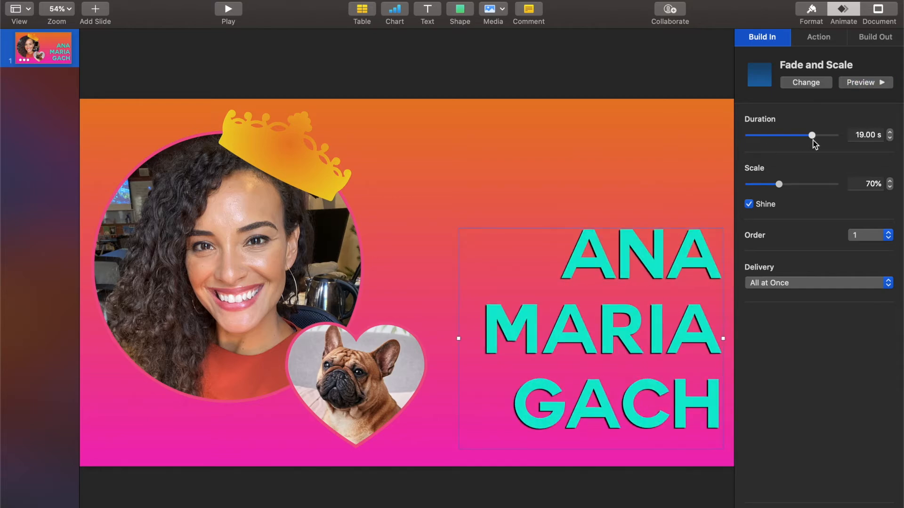
pyautogui.click(848, 81)
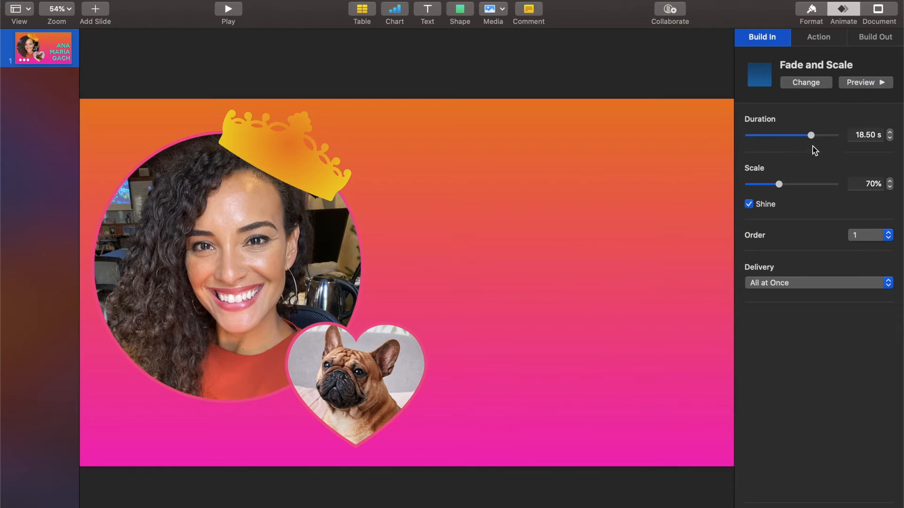
pyautogui.moveTo(811, 136); pyautogui.dragTo(758, 136)
pyautogui.moveTo(779, 184); pyautogui.dragTo(803, 187)
pyautogui.click(879, 82)
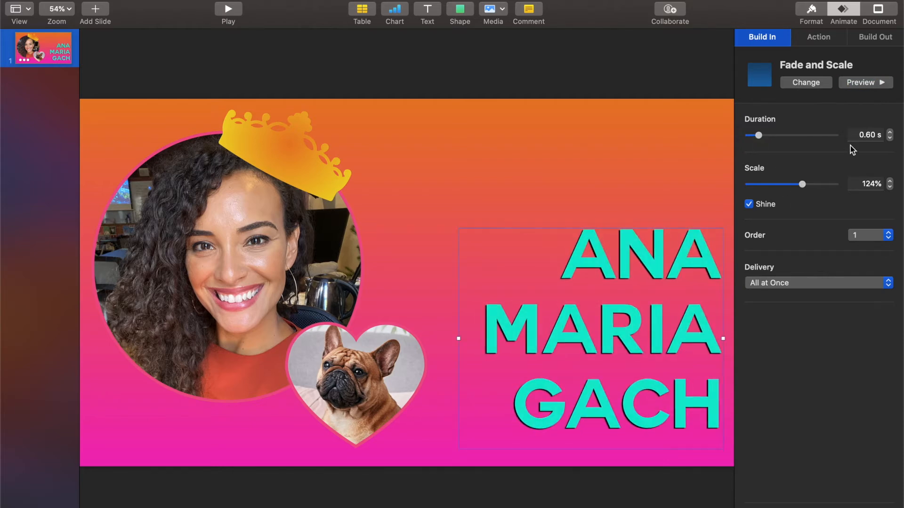
# - Set the Fade and Scale build's scale to 101%, previewing the result
pyautogui.moveTo(801, 184); pyautogui.dragTo(837, 182)
pyautogui.click(856, 88)
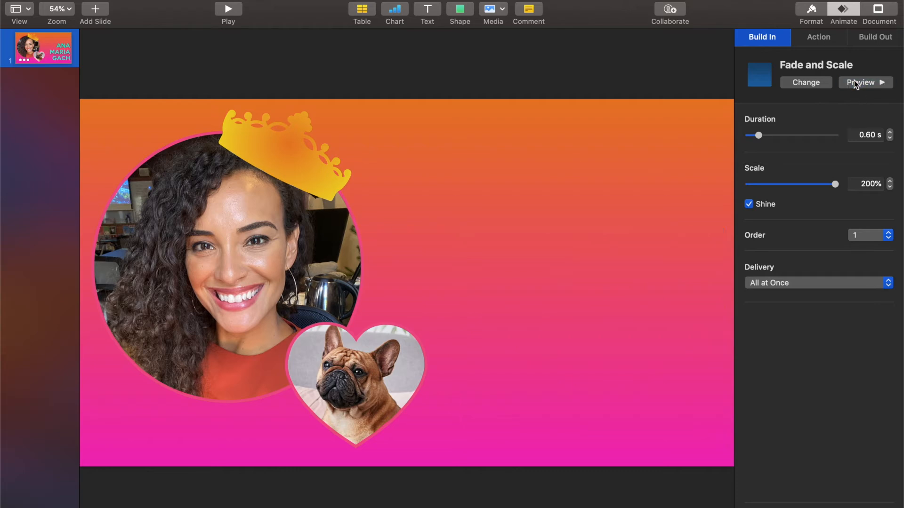
pyautogui.moveTo(835, 184); pyautogui.dragTo(758, 185)
pyautogui.click(873, 82)
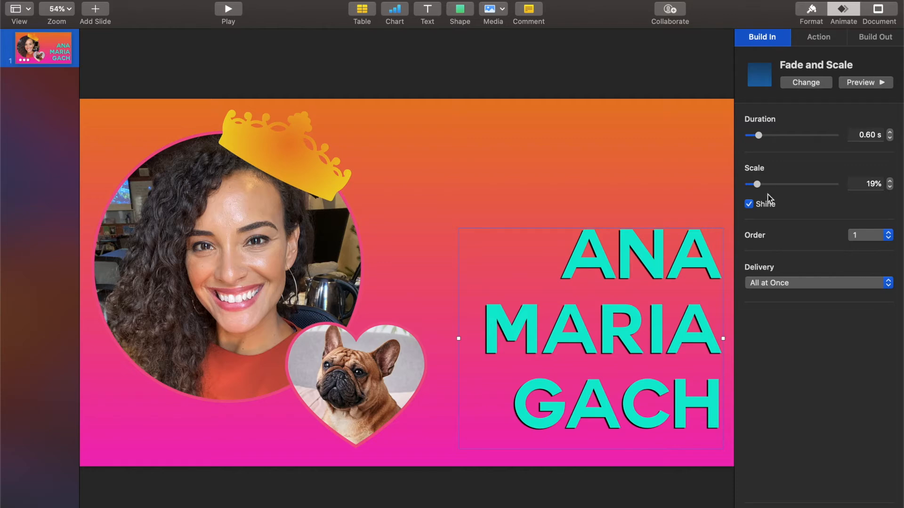
pyautogui.moveTo(757, 185); pyautogui.dragTo(794, 187)
pyautogui.click(652, 277)
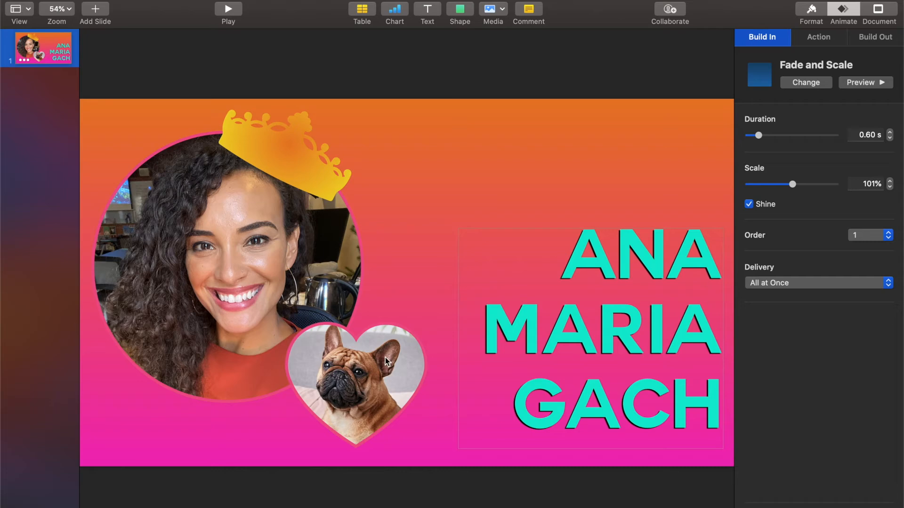
pyautogui.click(248, 244)
# - Give the portrait a Drop build-in and the heart photo a Move In build-in
pyautogui.click(794, 85)
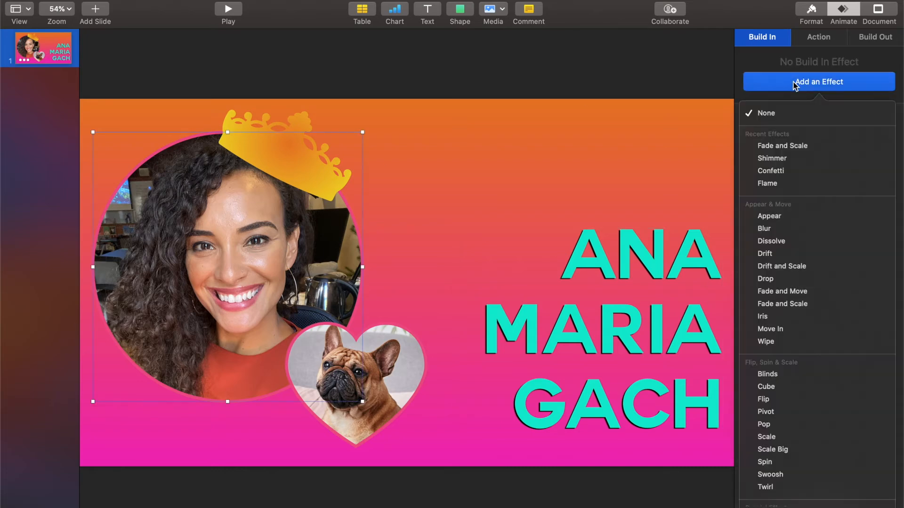
pyautogui.click(792, 279)
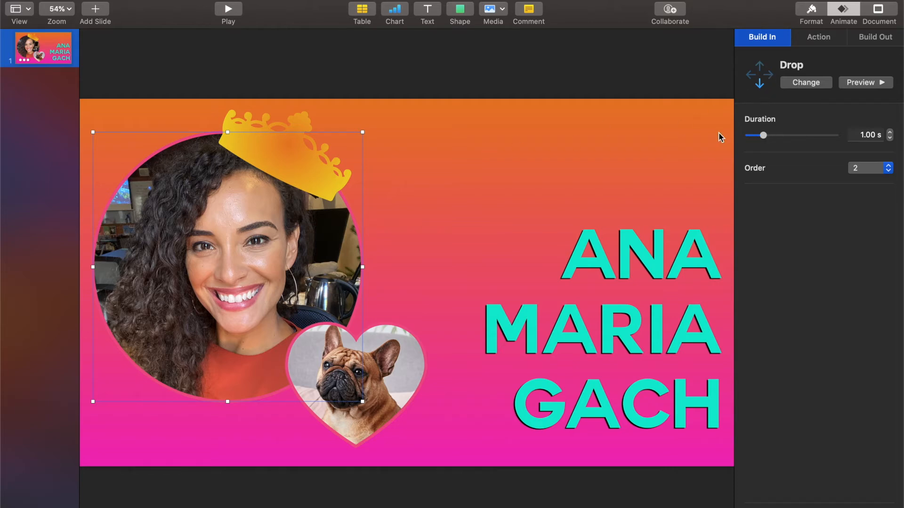
pyautogui.click(393, 399)
pyautogui.click(807, 83)
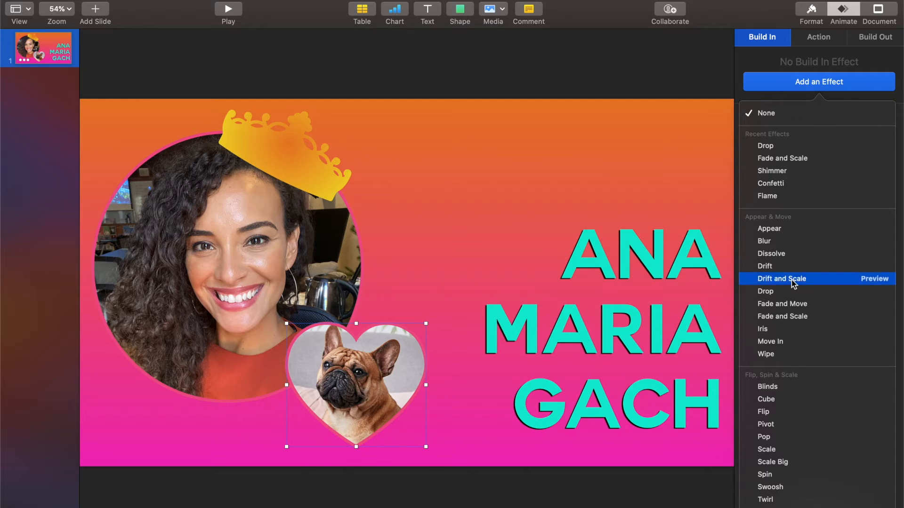
pyautogui.click(769, 341)
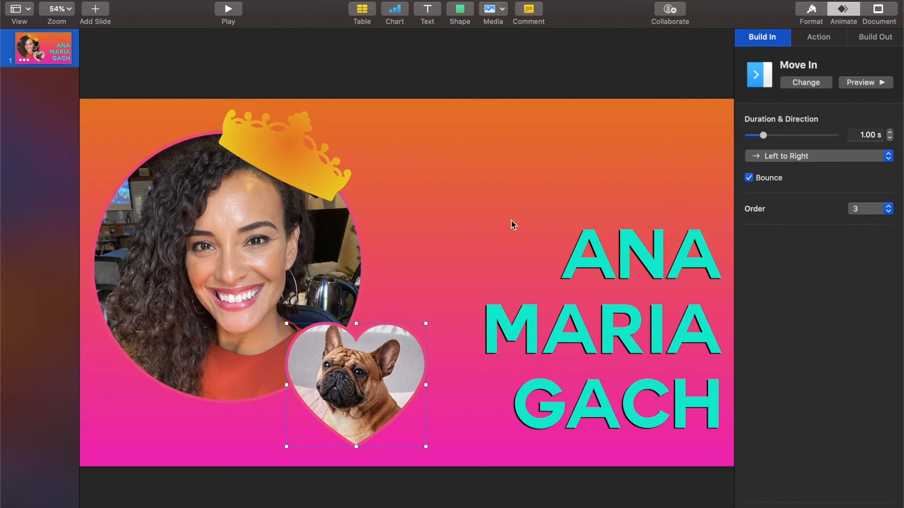
# - Set the heart's Move In direction to Top Left to Bottom Right, keeping it third
pyautogui.click(772, 155)
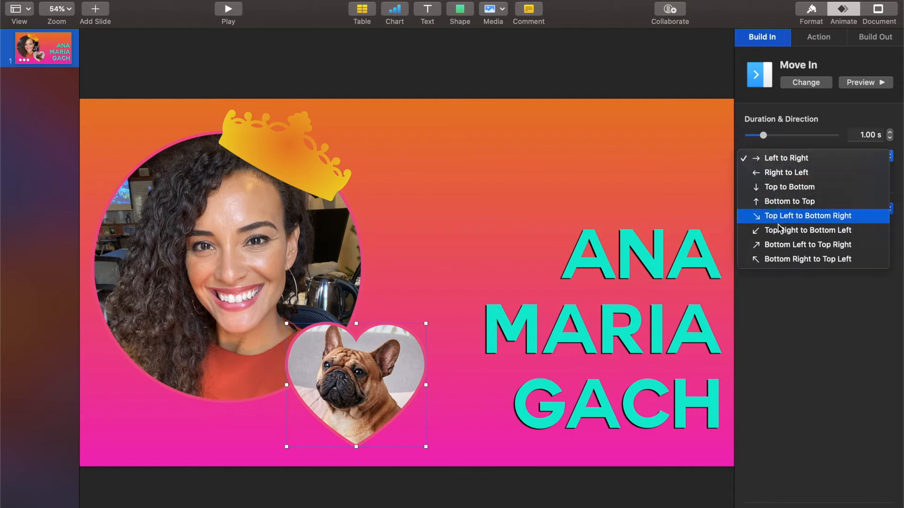
pyautogui.click(764, 217)
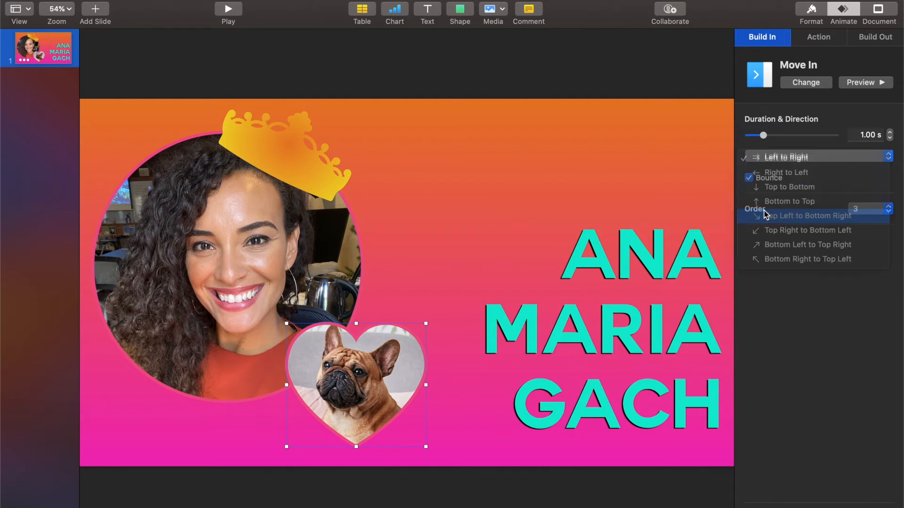
pyautogui.click(849, 82)
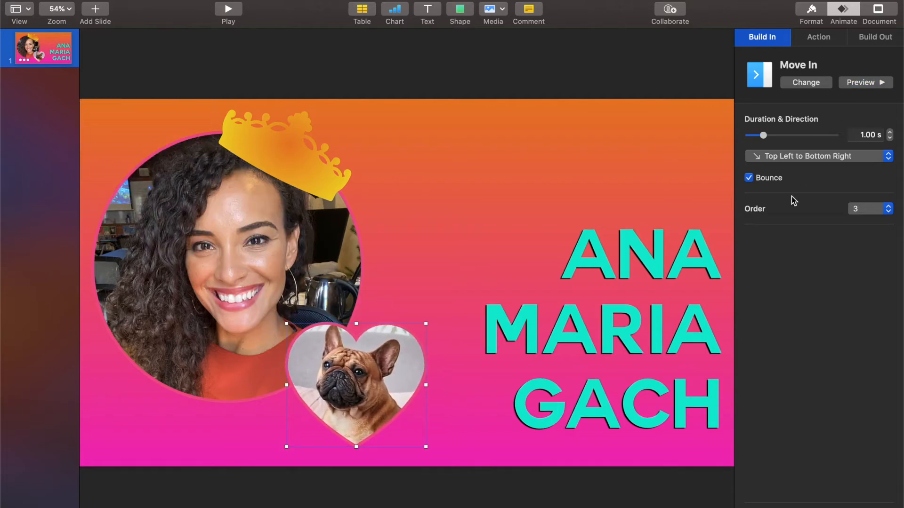
pyautogui.click(868, 211)
pyautogui.click(793, 211)
pyautogui.click(855, 208)
pyautogui.click(765, 249)
# - In Build Order, set the ANA title build to start After Transition
pyautogui.click(818, 507)
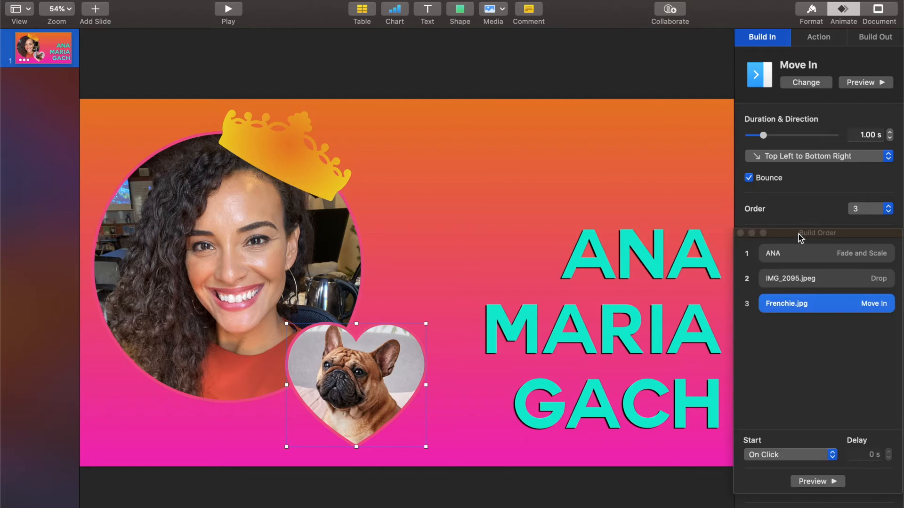
pyautogui.moveTo(796, 233); pyautogui.dragTo(529, 69)
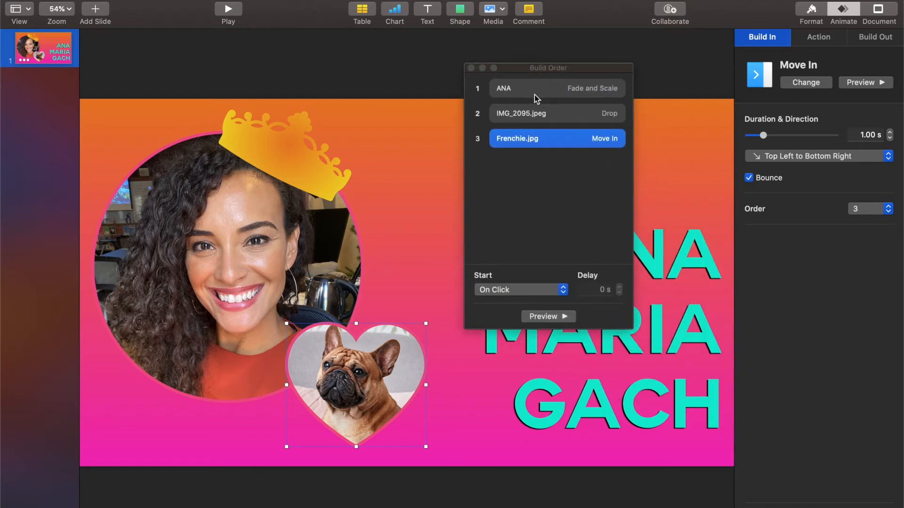
pyautogui.click(535, 90)
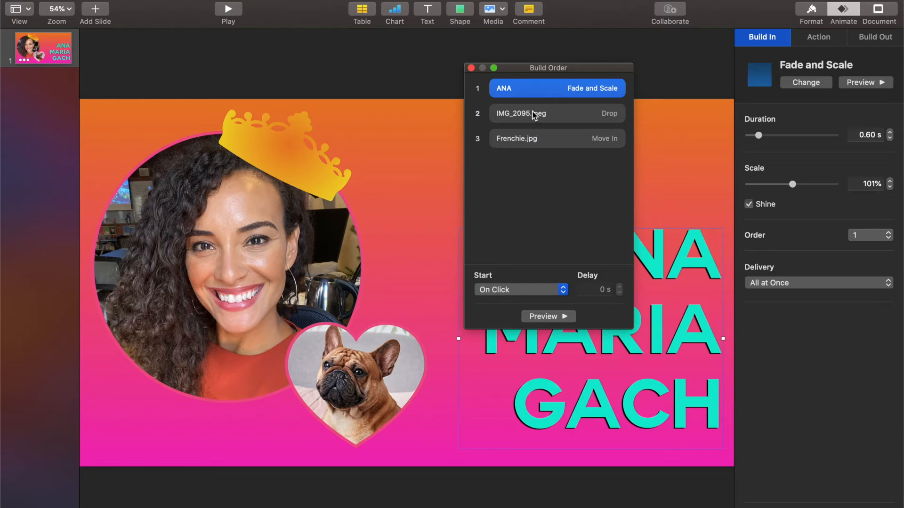
pyautogui.click(534, 115)
pyautogui.click(531, 141)
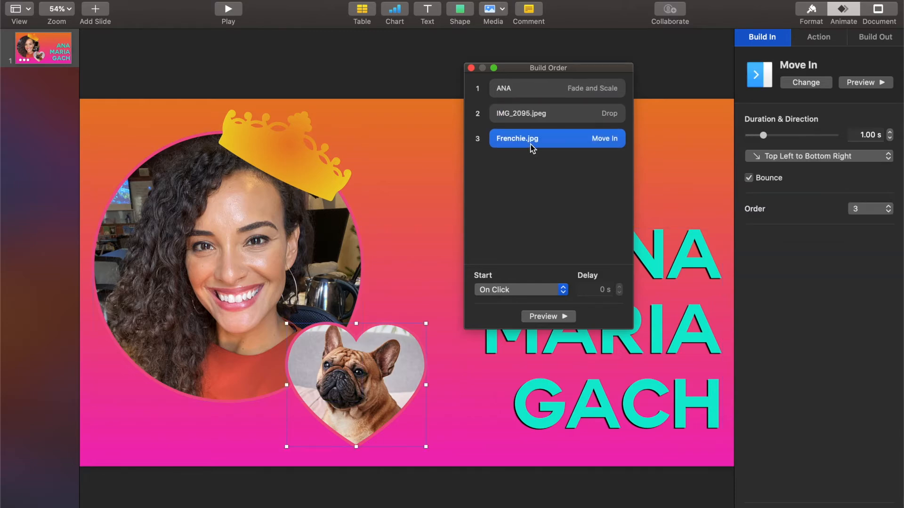
pyautogui.click(525, 94)
pyautogui.click(527, 289)
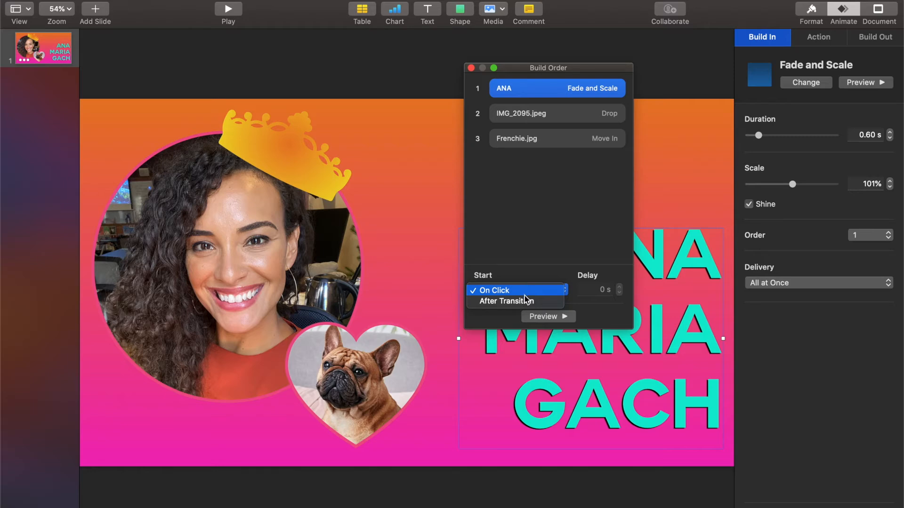
pyautogui.click(527, 301)
# - Set the circle photo and dog heart builds to start together with the title
pyautogui.click(565, 114)
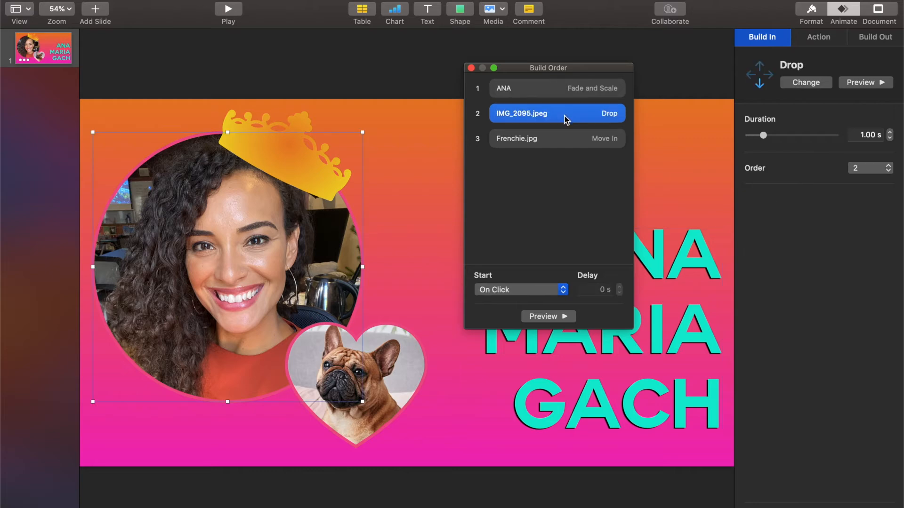
pyautogui.click(529, 288)
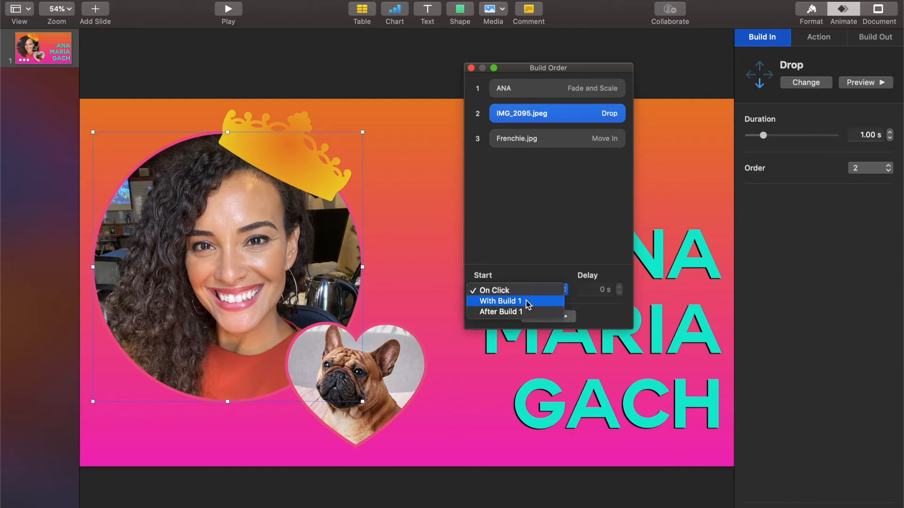
pyautogui.click(529, 301)
pyautogui.click(521, 133)
pyautogui.click(508, 289)
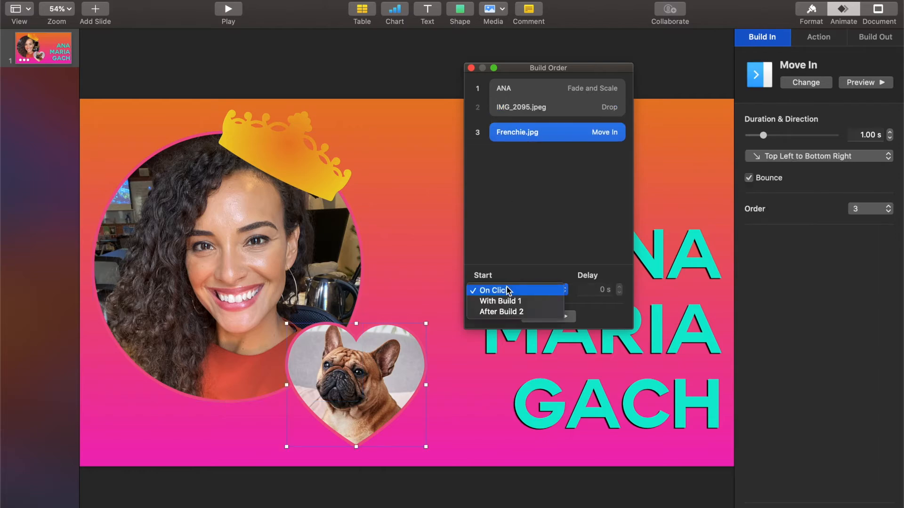
pyautogui.click(510, 302)
pyautogui.moveTo(549, 69); pyautogui.dragTo(816, 233)
# - After previewing, set the photo to start After Build 1 and the heart After Build 2
pyautogui.click(821, 482)
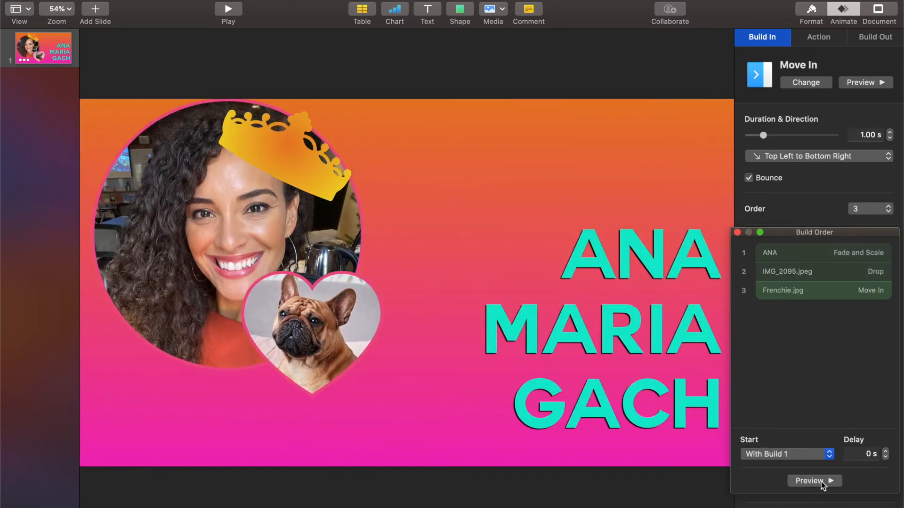
pyautogui.click(807, 271)
pyautogui.click(783, 454)
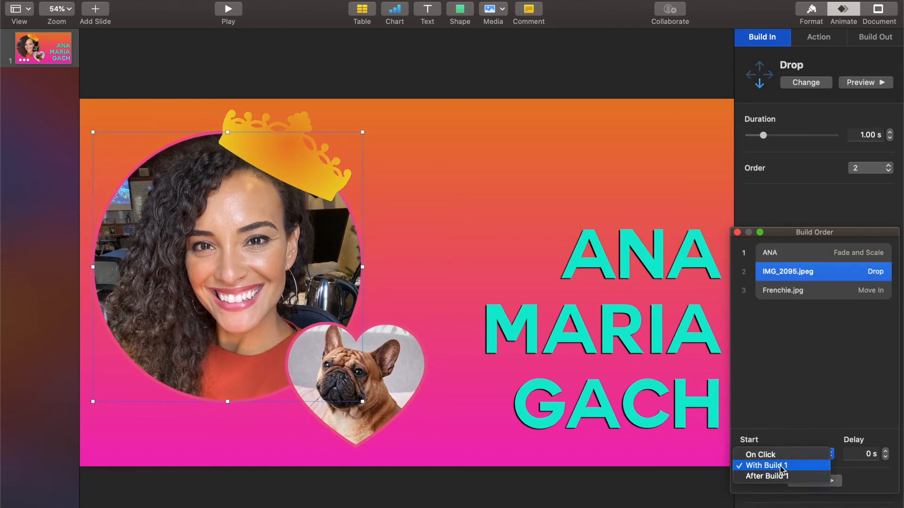
pyautogui.click(782, 476)
pyautogui.click(786, 290)
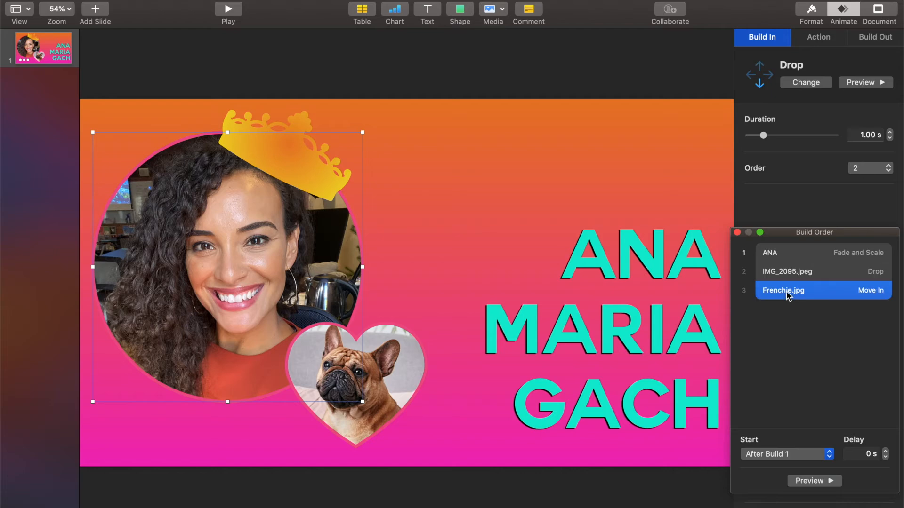
pyautogui.click(777, 454)
pyautogui.click(765, 476)
pyautogui.click(811, 480)
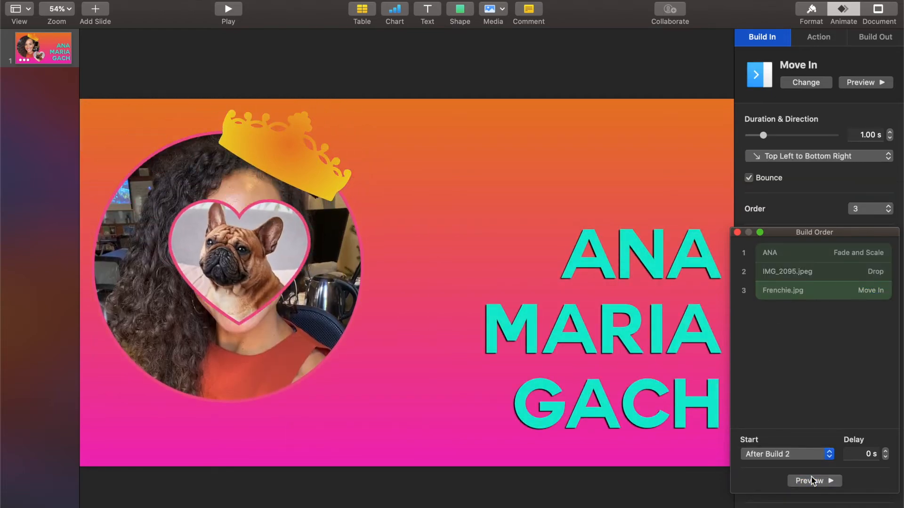
pyautogui.click(295, 169)
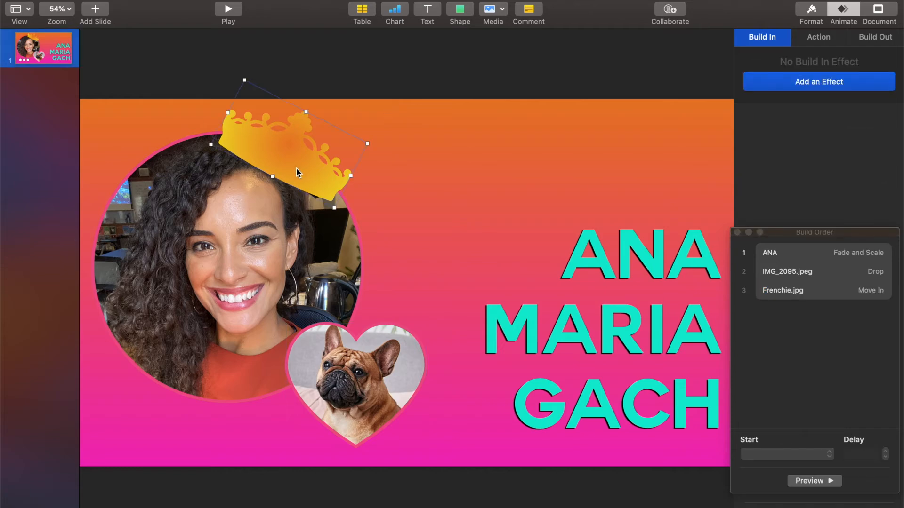
# - Give the crown a Shimmer build as third in Build Order, starting With Build 2
pyautogui.click(804, 84)
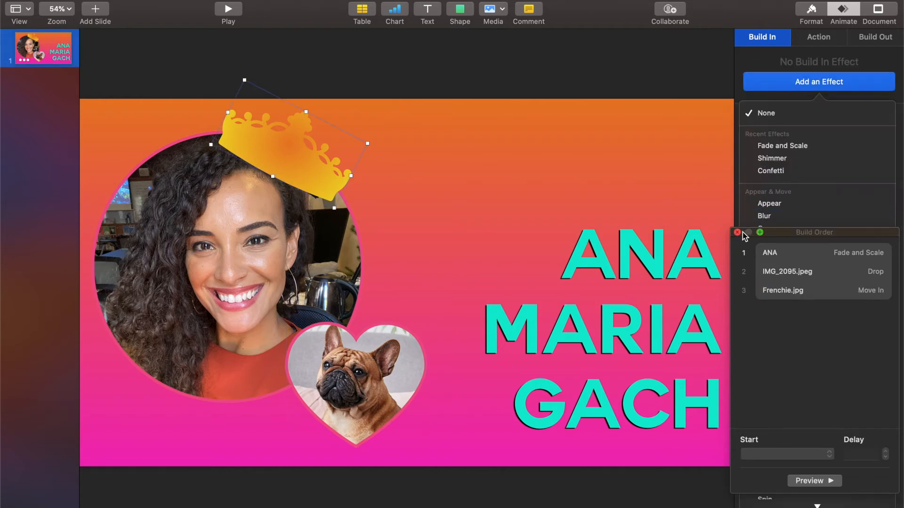
pyautogui.moveTo(816, 230); pyautogui.dragTo(603, 100)
pyautogui.scroll(-10, 842, 423)
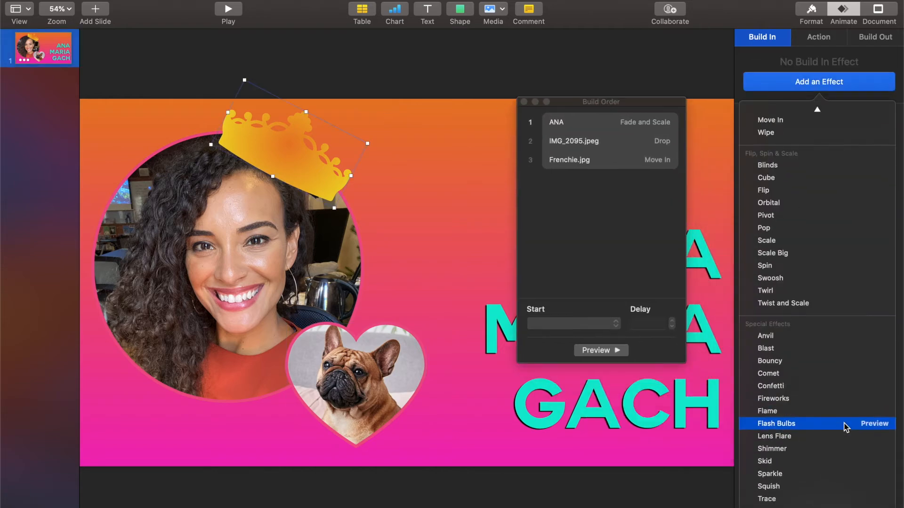
pyautogui.click(831, 448)
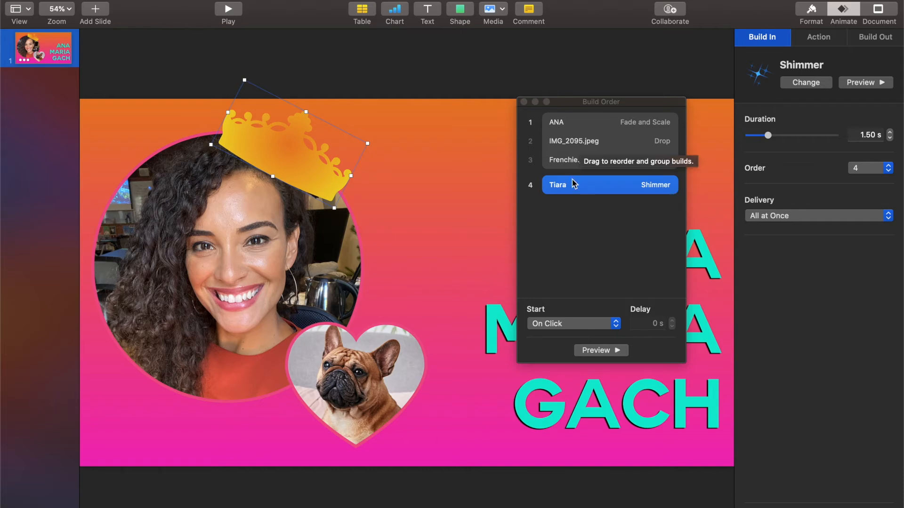
pyautogui.moveTo(571, 185); pyautogui.dragTo(569, 148)
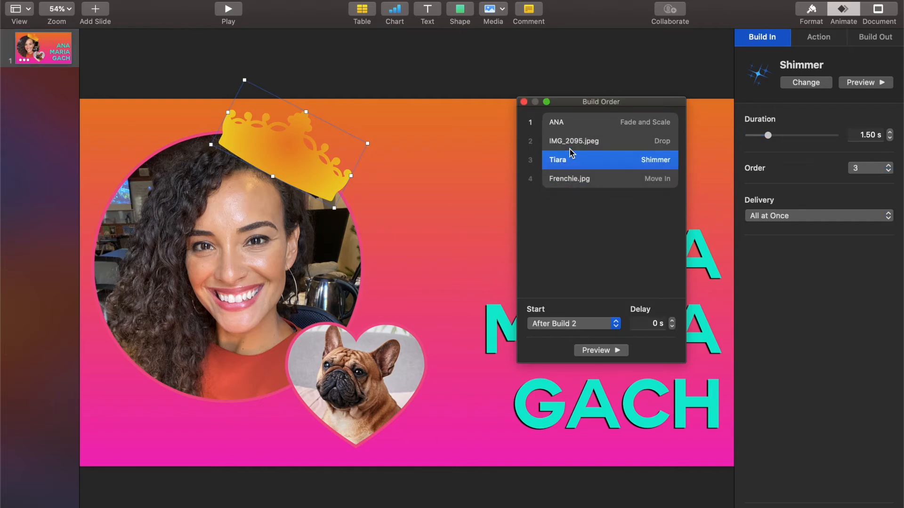
pyautogui.click(557, 324)
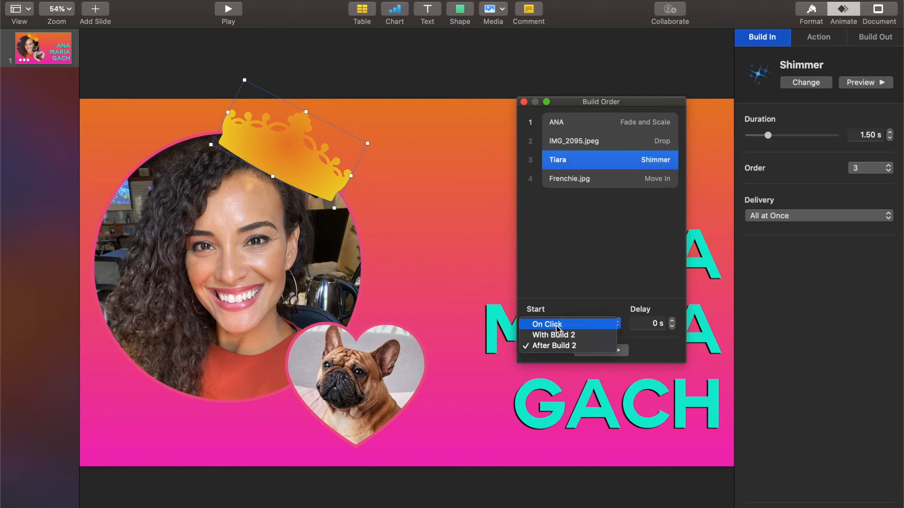
pyautogui.click(554, 336)
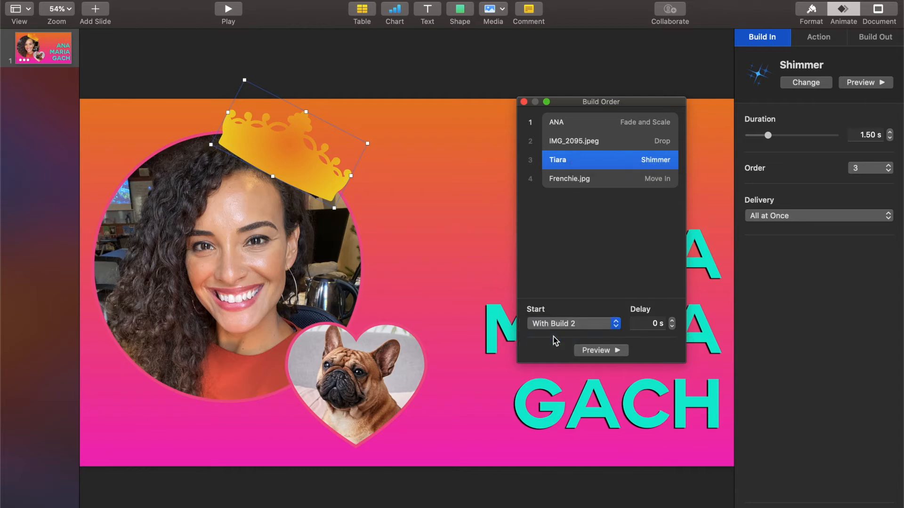
pyautogui.click(570, 179)
pyautogui.click(563, 125)
pyautogui.click(606, 352)
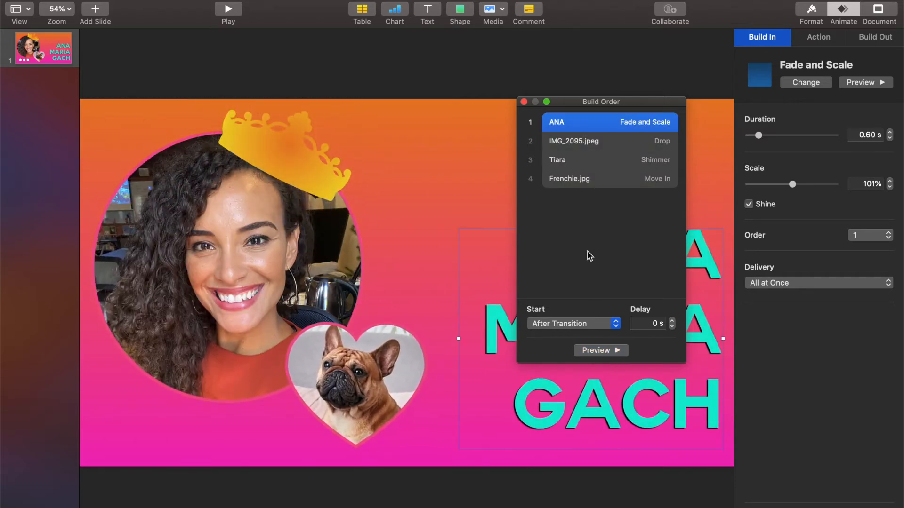
pyautogui.click(523, 103)
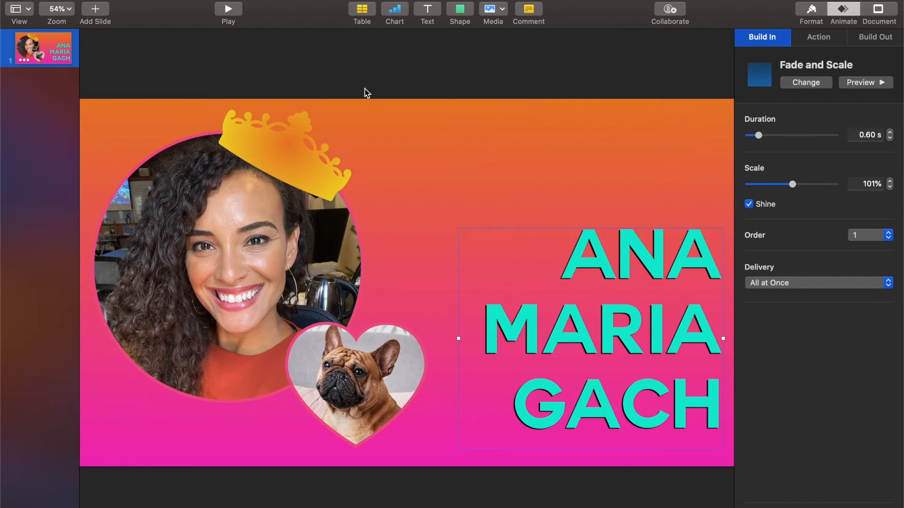
# - Duplicate slide 1 with Cmd+D and delete the crown from the new slide 2
pyautogui.click(36, 51)
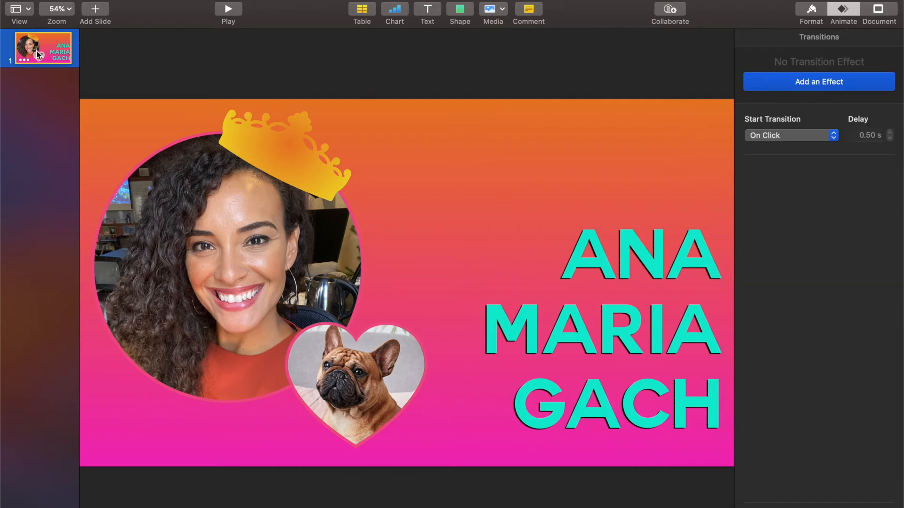
pyautogui.press('super+d')
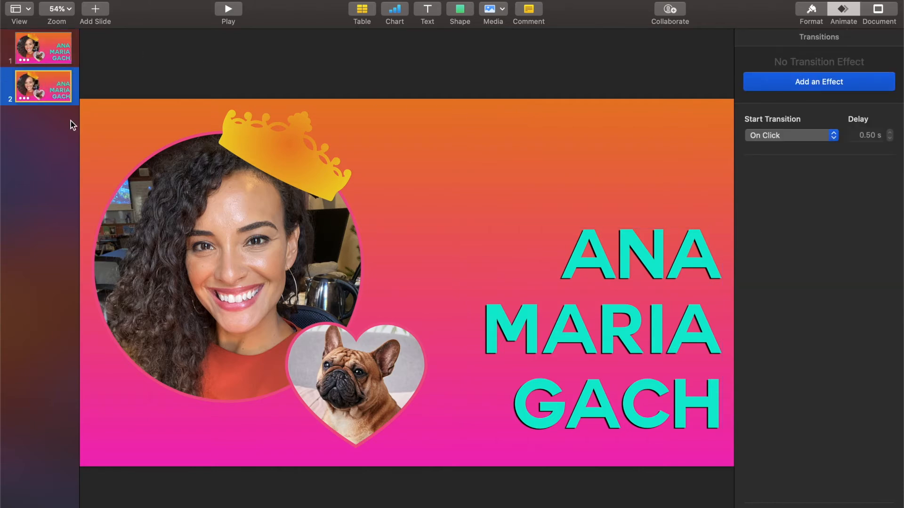
pyautogui.click(548, 80)
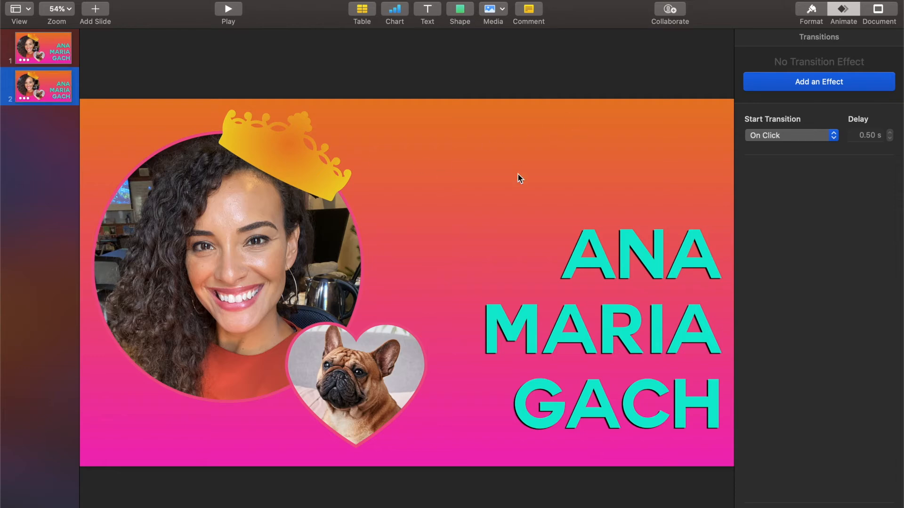
pyautogui.click(321, 169)
pyautogui.press('Delete')
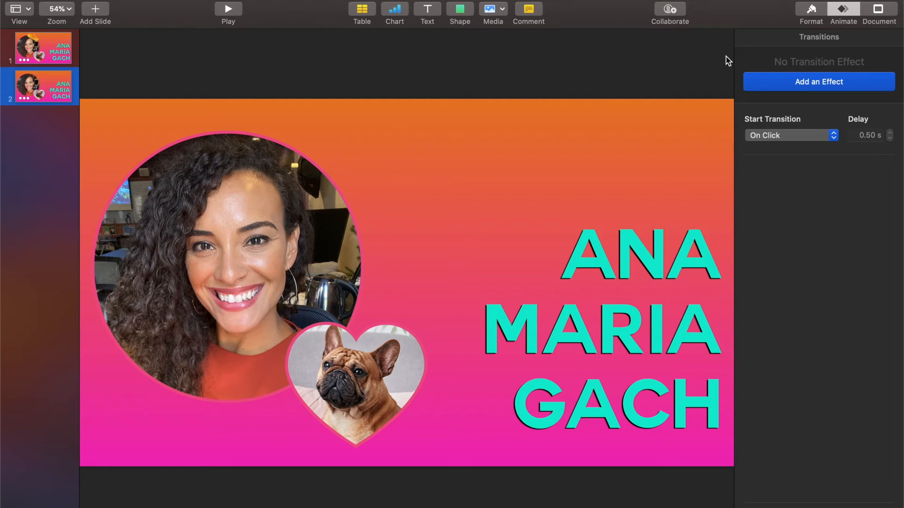
pyautogui.click(600, 309)
pyautogui.click(357, 377)
pyautogui.click(652, 289)
pyautogui.click(356, 337)
pyautogui.click(274, 281)
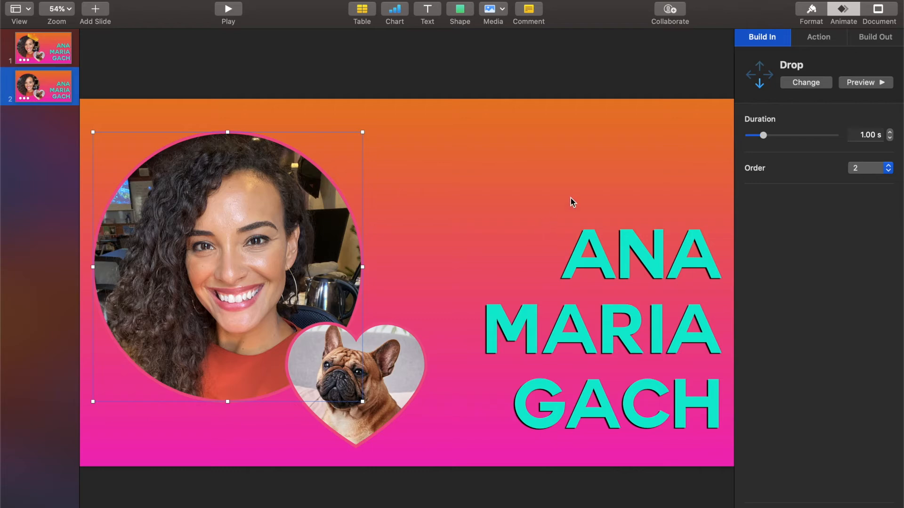
# - Give the name text on slide 2 an Expand build-out
pyautogui.click(875, 42)
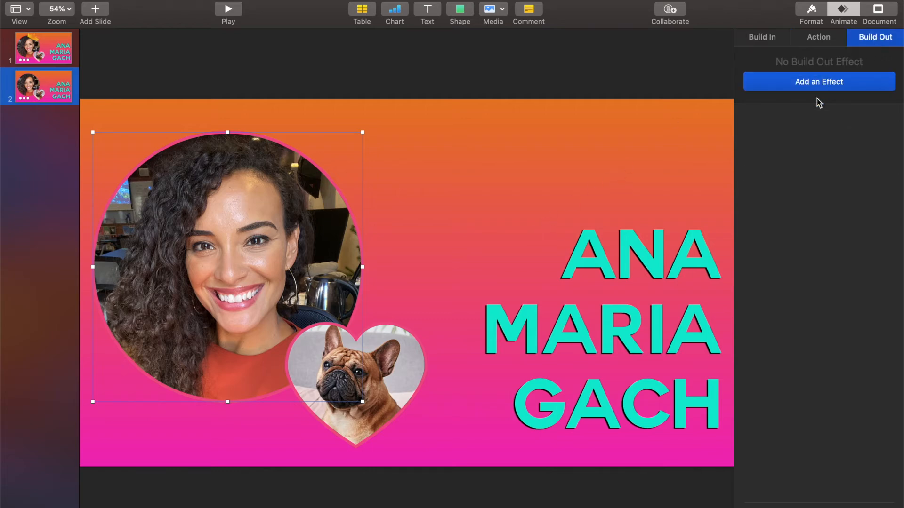
pyautogui.click(575, 347)
pyautogui.click(859, 35)
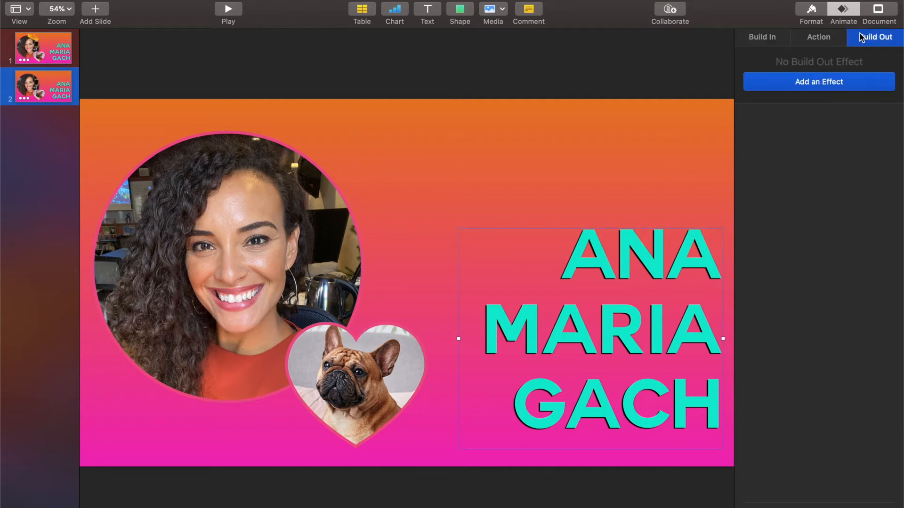
pyautogui.click(822, 89)
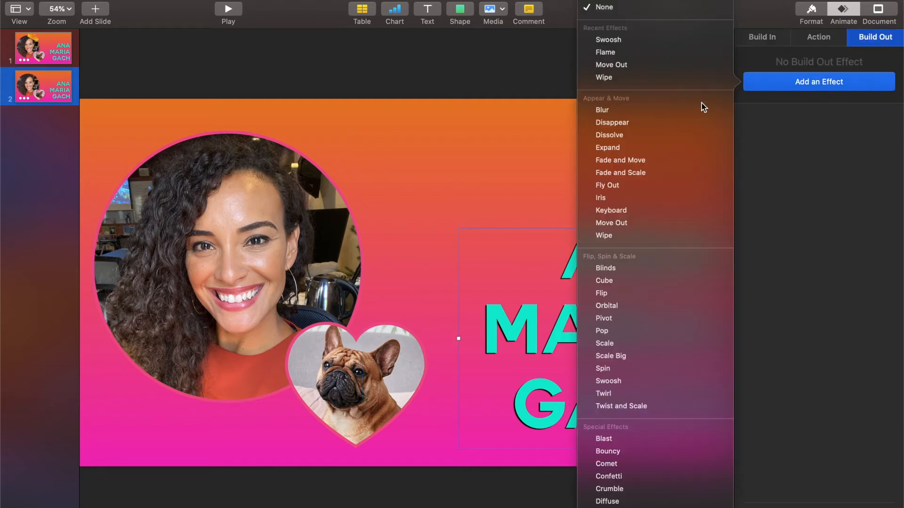
pyautogui.click(657, 148)
# - Give the circular portrait a Swoosh build-out
pyautogui.click(214, 212)
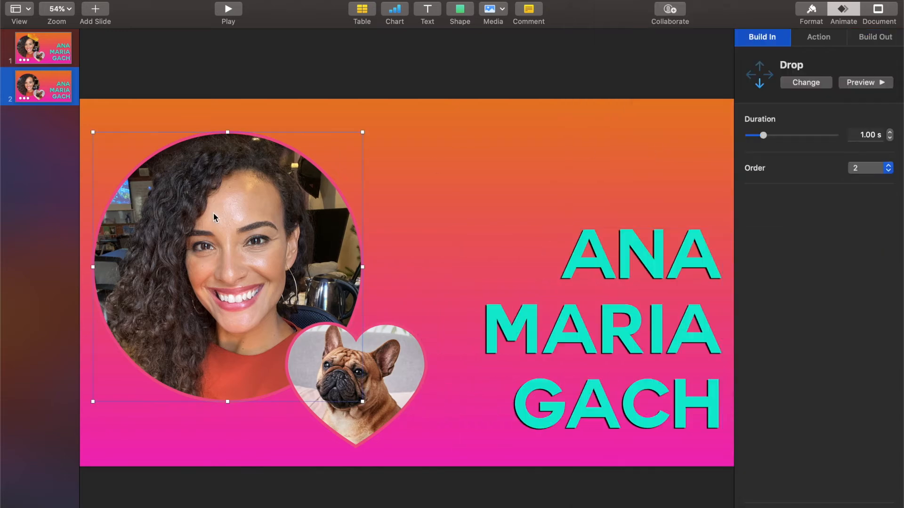
pyautogui.click(873, 37)
pyautogui.click(815, 78)
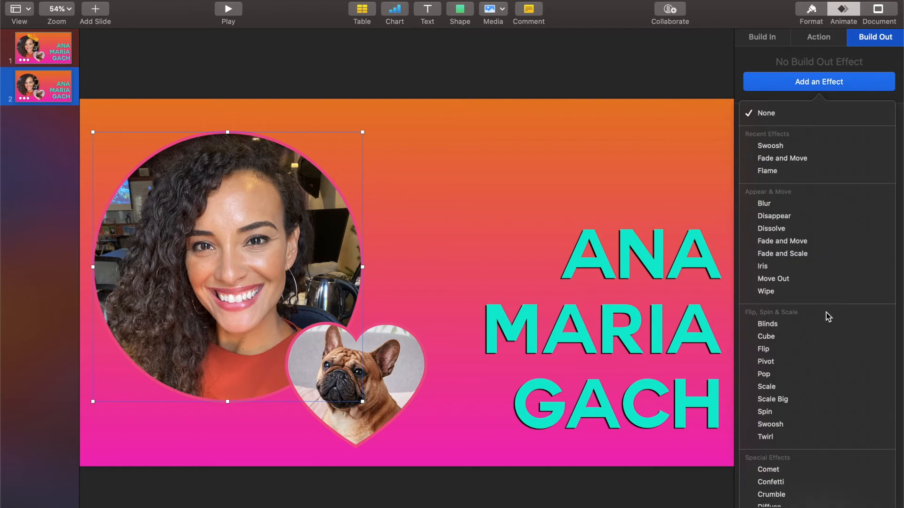
pyautogui.scroll(-2, 828, 330)
pyautogui.click(792, 388)
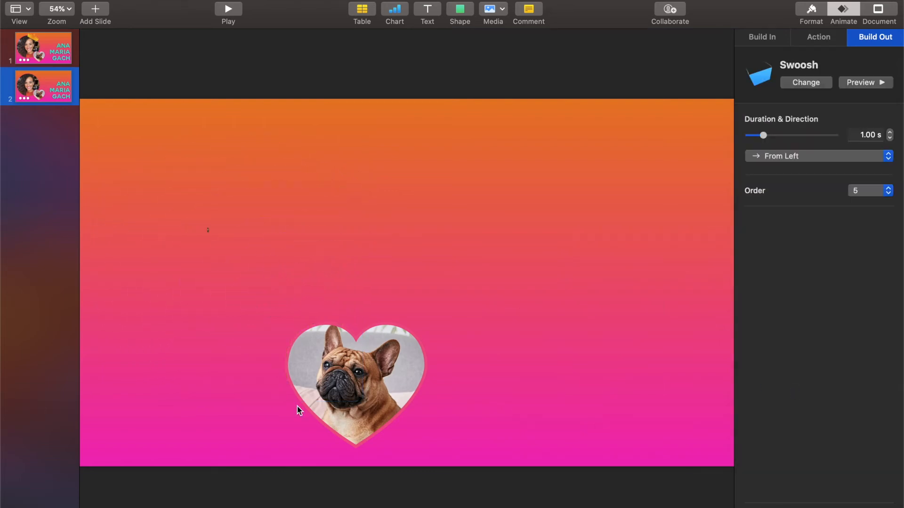
# - Give the heart dog photo a Crumble build-out
pyautogui.click(355, 389)
pyautogui.click(891, 38)
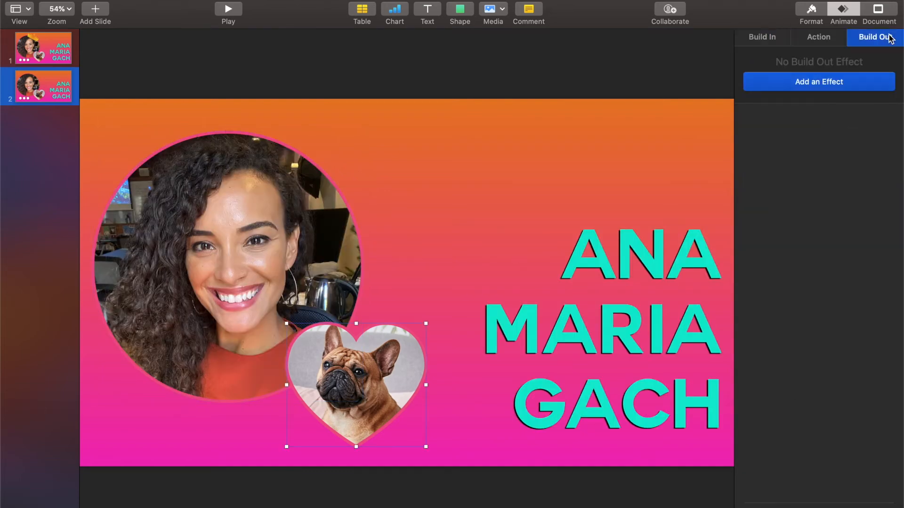
pyautogui.click(808, 85)
pyautogui.scroll(-3, 786, 343)
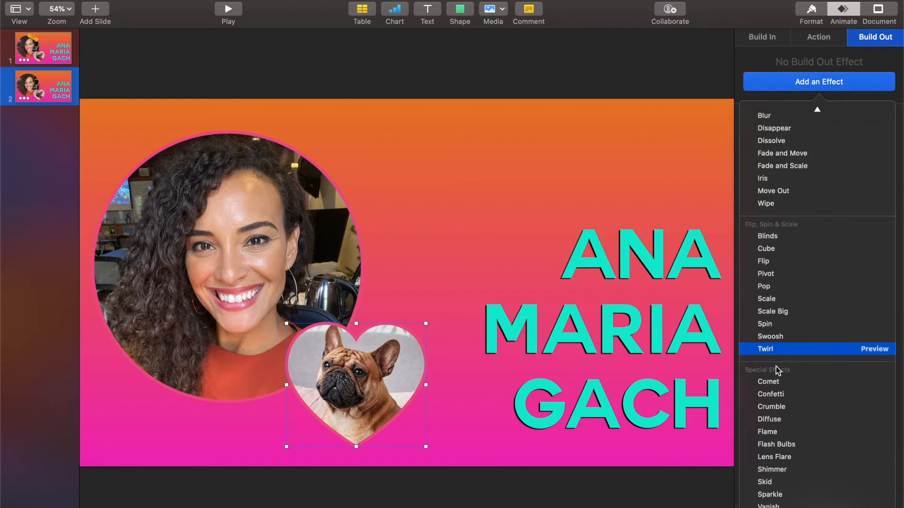
pyautogui.click(774, 409)
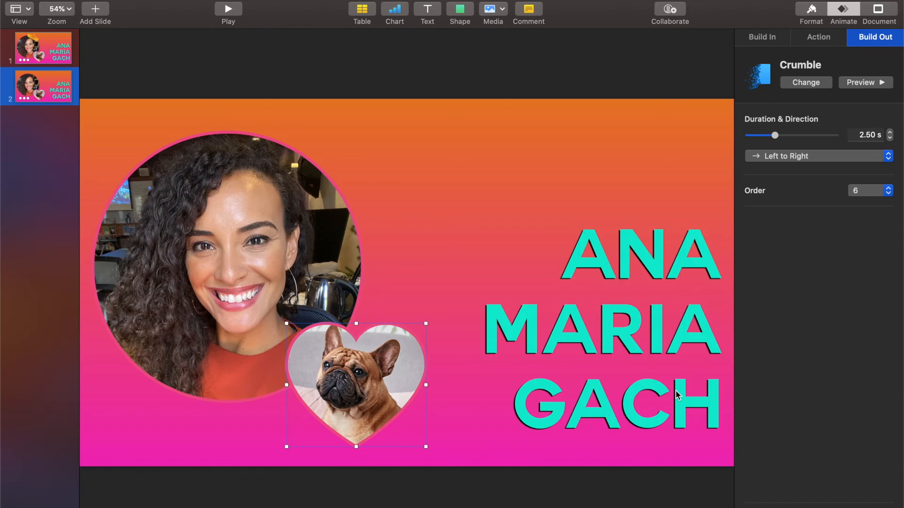
# - In Build Order, set the three exit builds to start after the previous build
pyautogui.keyDown('shift'); pyautogui.click(633, 360); pyautogui.keyUp('shift')
pyautogui.keyDown('shift'); pyautogui.click(309, 291); pyautogui.keyUp('shift')
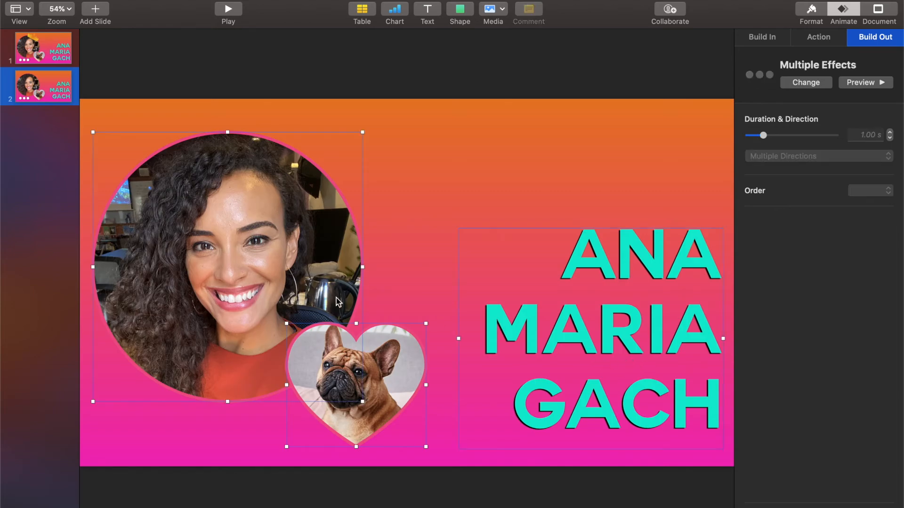
pyautogui.click(818, 507)
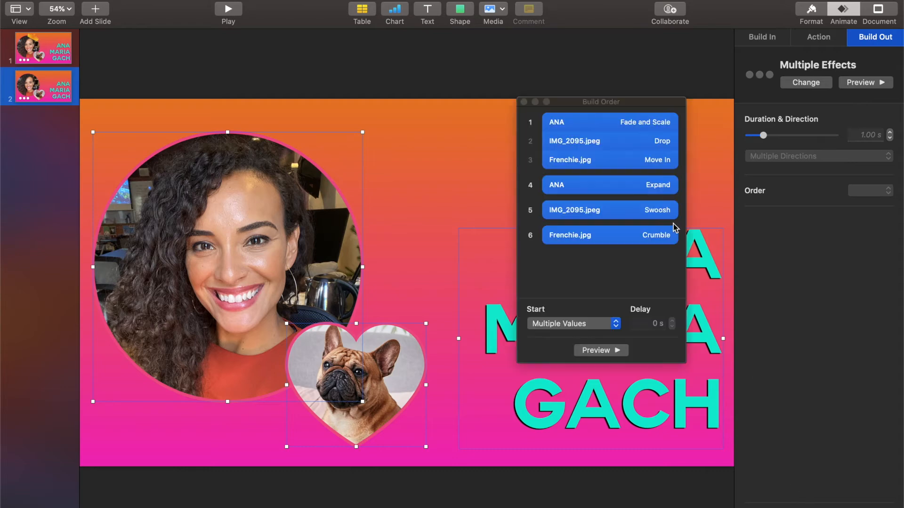
pyautogui.click(608, 267)
pyautogui.click(608, 186)
pyautogui.keyDown('shift'); pyautogui.click(600, 233); pyautogui.keyUp('shift')
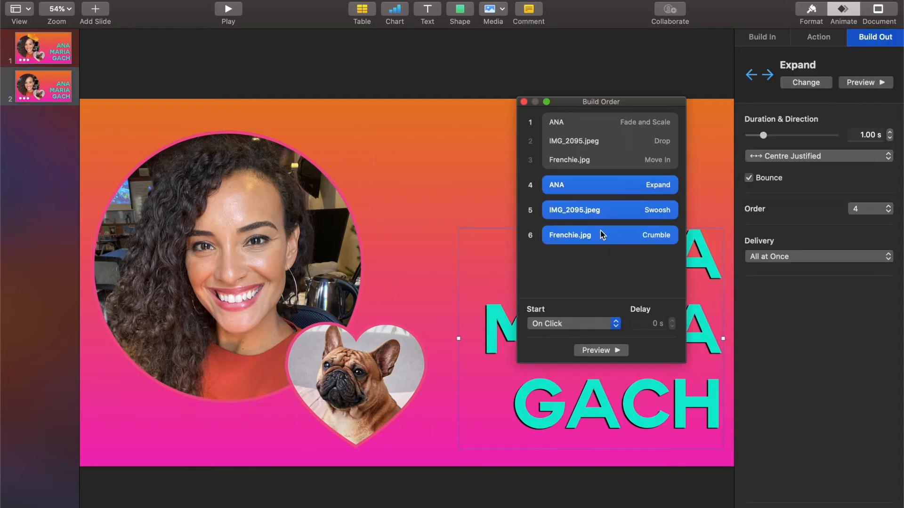
pyautogui.click(578, 323)
pyautogui.click(575, 337)
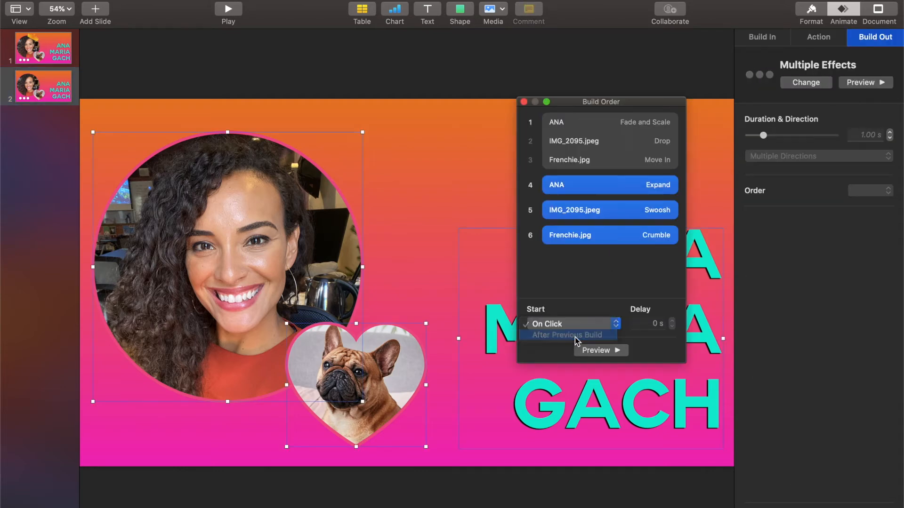
pyautogui.click(590, 275)
# - Set the Swoosh (build 5) and Crumble (build 6) exits to follow the previous build, then preview
pyautogui.click(582, 197)
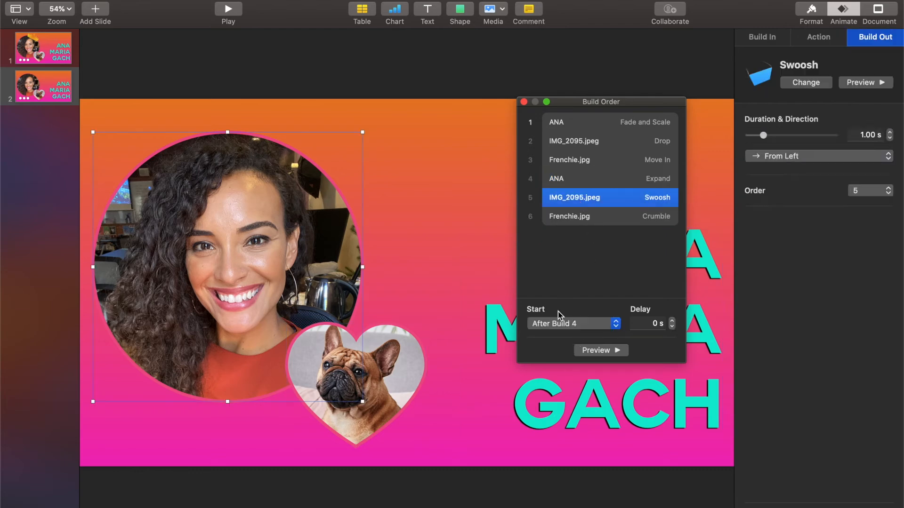
pyautogui.click(559, 324)
pyautogui.click(554, 334)
pyautogui.click(572, 224)
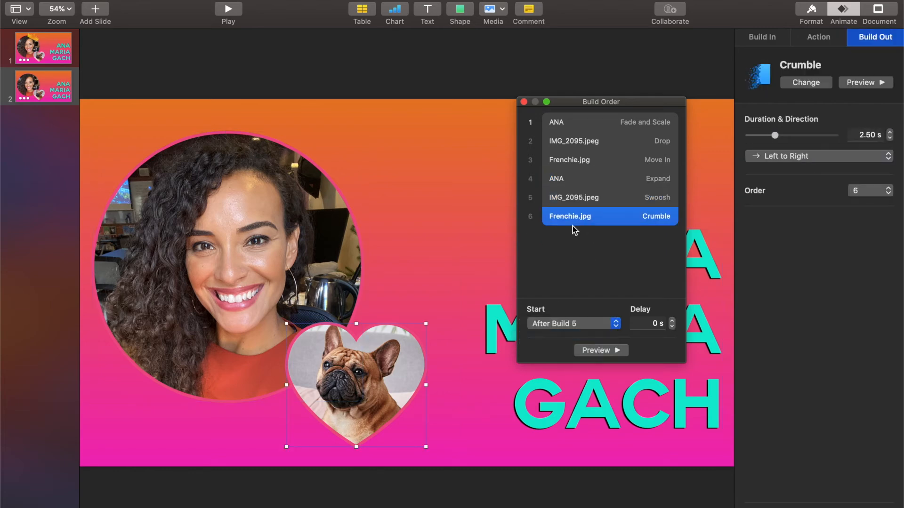
pyautogui.click(546, 323)
pyautogui.click(549, 335)
pyautogui.click(600, 351)
pyautogui.click(523, 102)
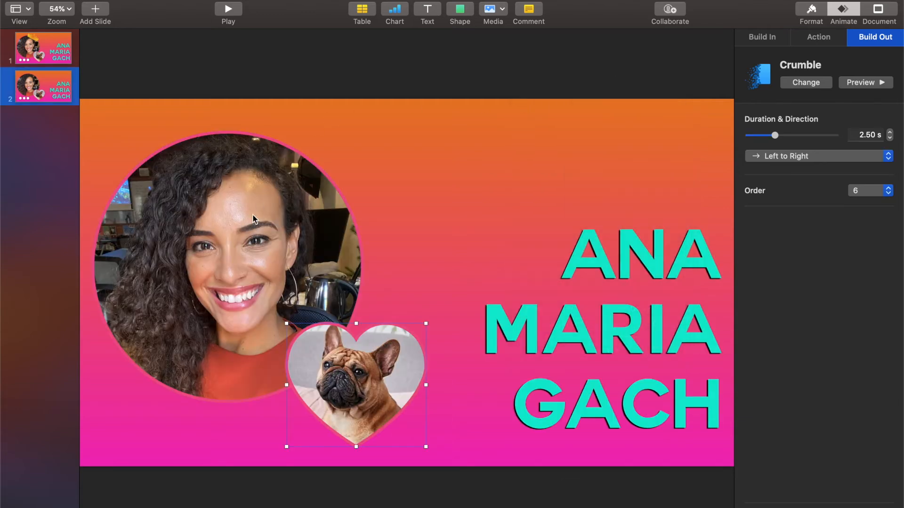
# - Duplicate slide 2 and delete all six builds from the new slide 3
pyautogui.click(53, 86)
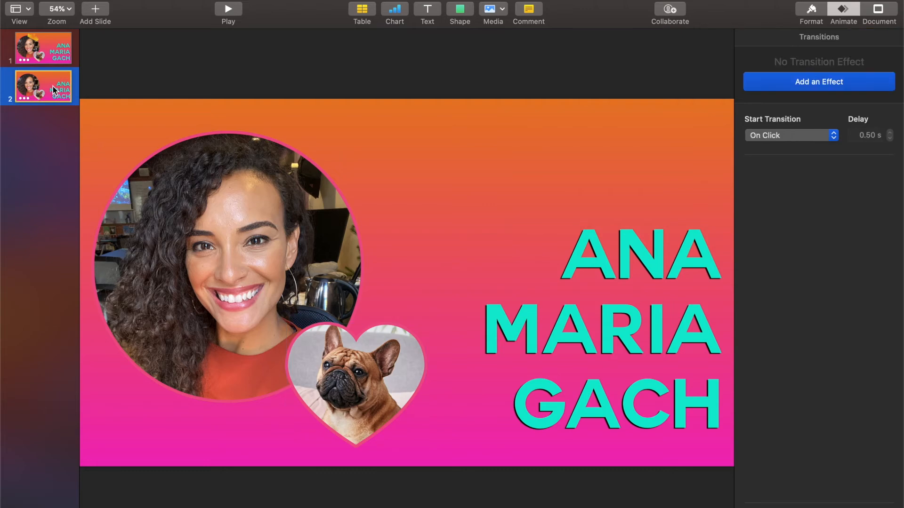
pyautogui.press('super+d')
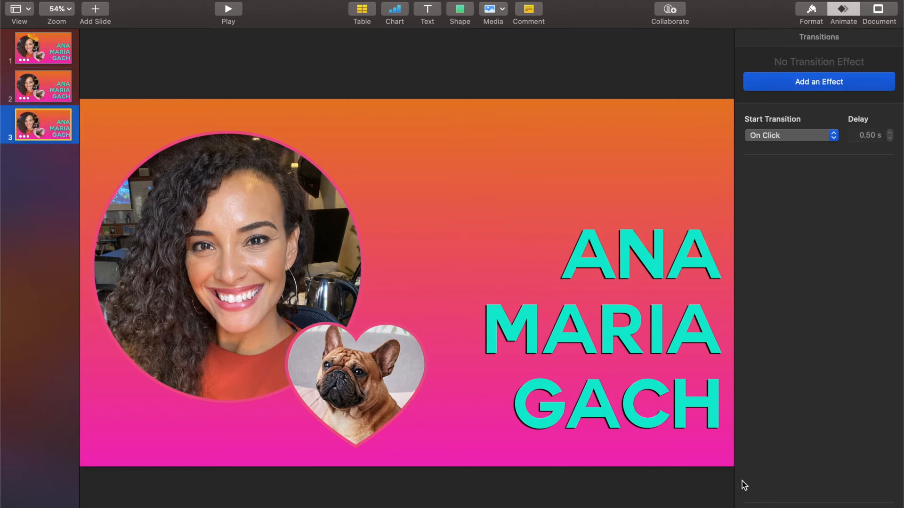
pyautogui.click(794, 500)
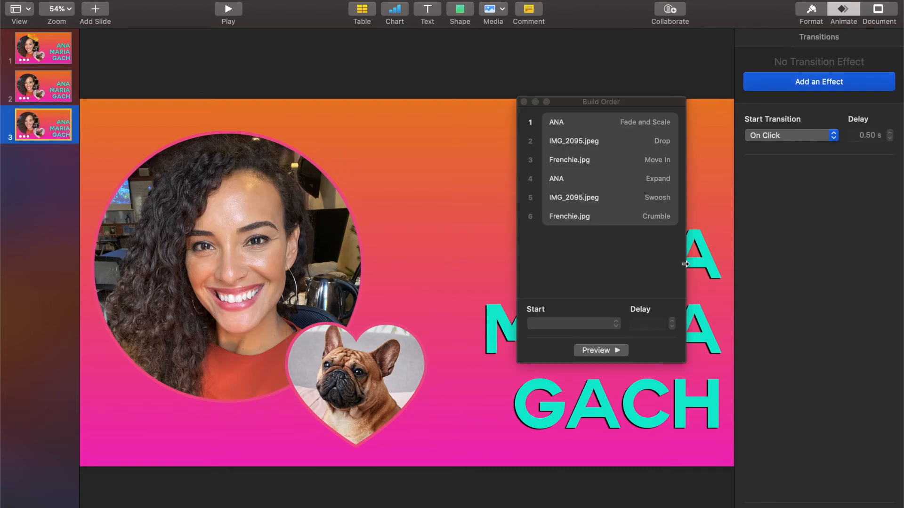
pyautogui.click(605, 127)
pyautogui.keyDown('shift'); pyautogui.click(599, 216); pyautogui.keyUp('shift')
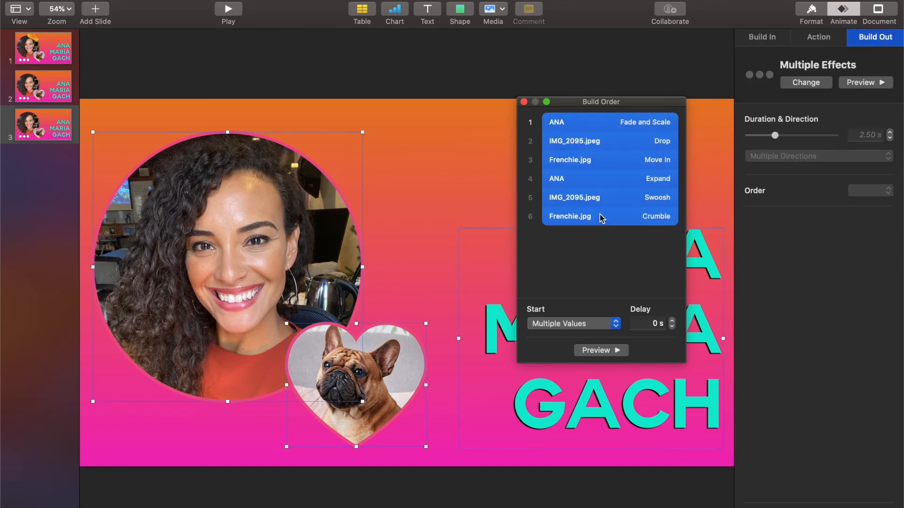
pyautogui.press('Delete')
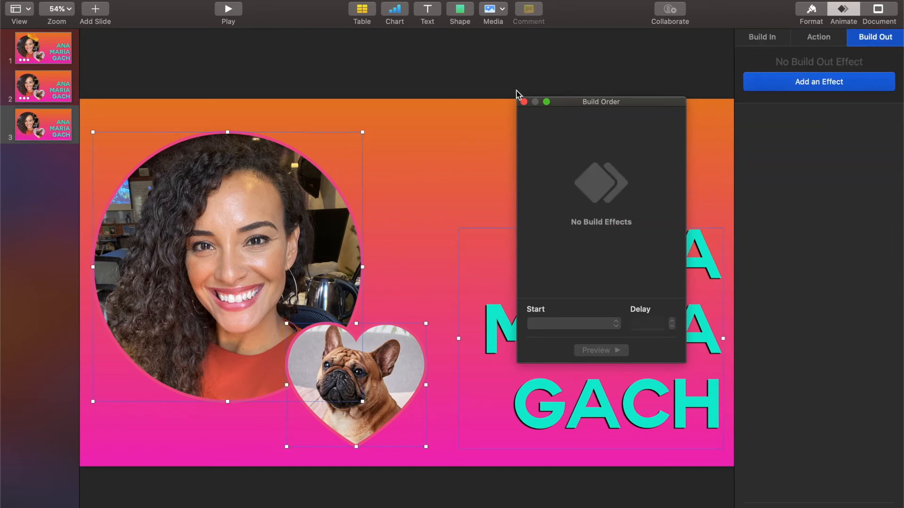
pyautogui.click(524, 101)
# - Select the name text and heart dog photo and browse the action effects
pyautogui.click(490, 150)
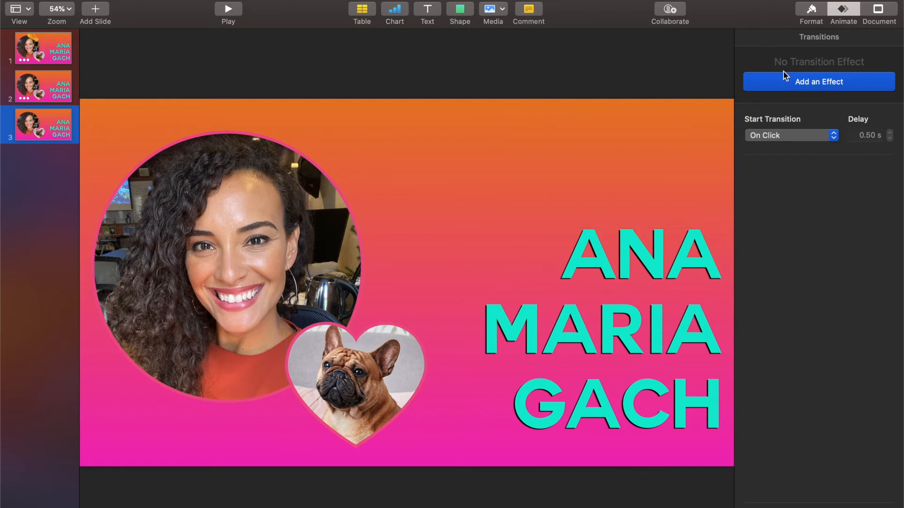
pyautogui.click(624, 281)
pyautogui.click(335, 336)
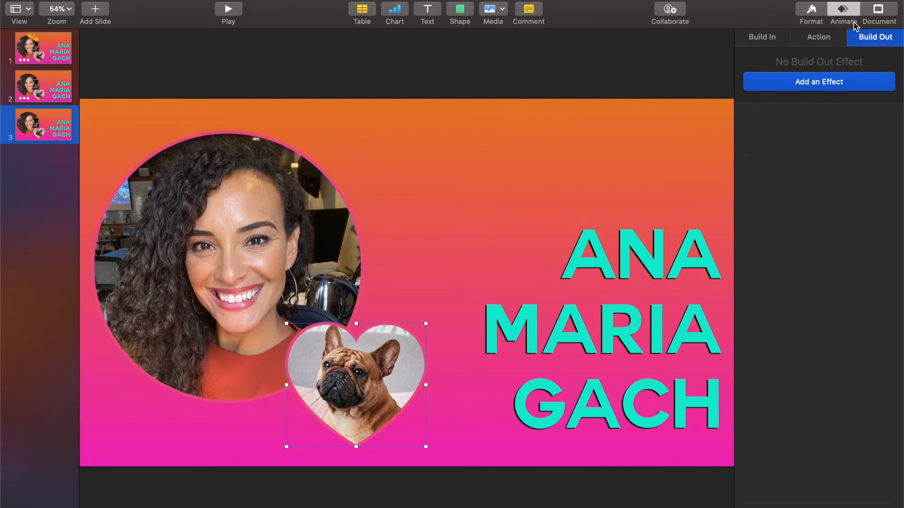
pyautogui.click(824, 39)
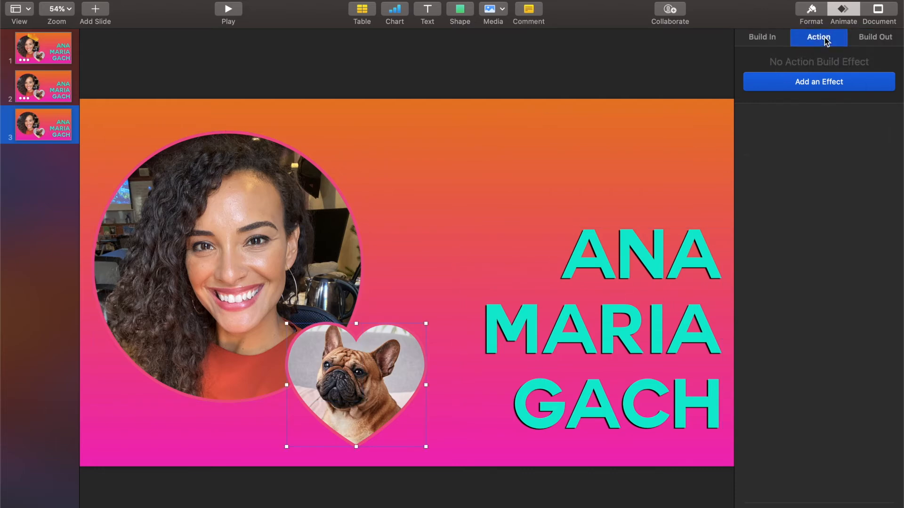
pyautogui.click(806, 82)
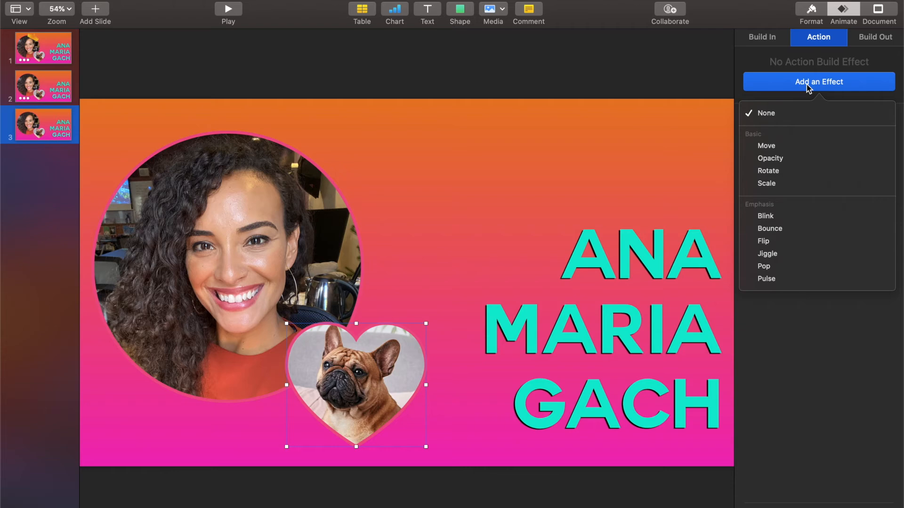
# - Delete the name text box from slide 3
pyautogui.click(636, 257)
pyautogui.click(649, 272)
pyautogui.press('BackSpace')
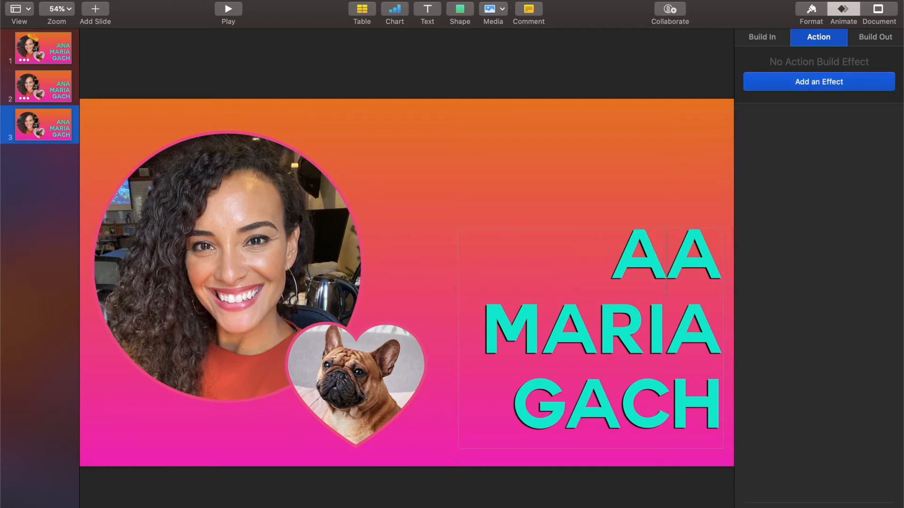
pyautogui.moveTo(641, 316); pyautogui.dragTo(639, 185)
pyautogui.click(640, 185)
pyautogui.click(649, 261)
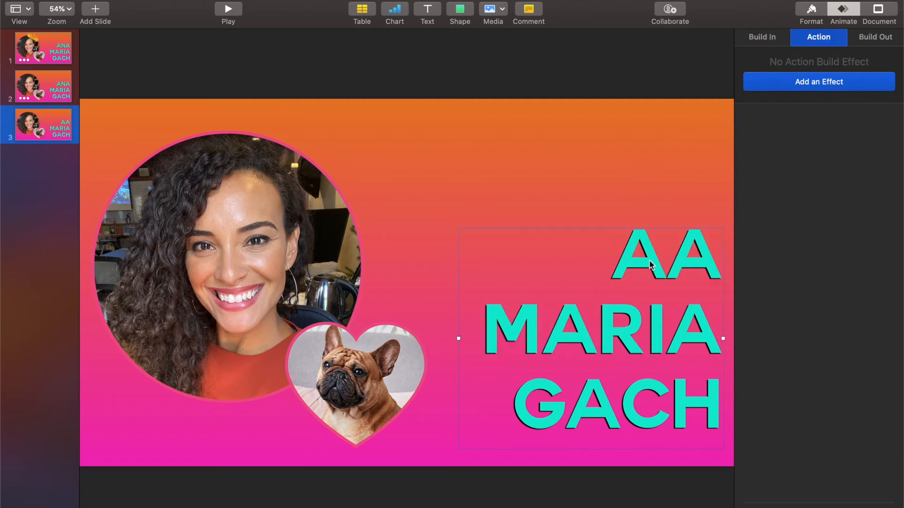
pyautogui.press('BackSpace')
# - Move the heart photo to the lower right and shrink the portrait into the top-left corner
pyautogui.moveTo(355, 375); pyautogui.dragTo(651, 381)
pyautogui.moveTo(292, 243); pyautogui.dragTo(294, 216)
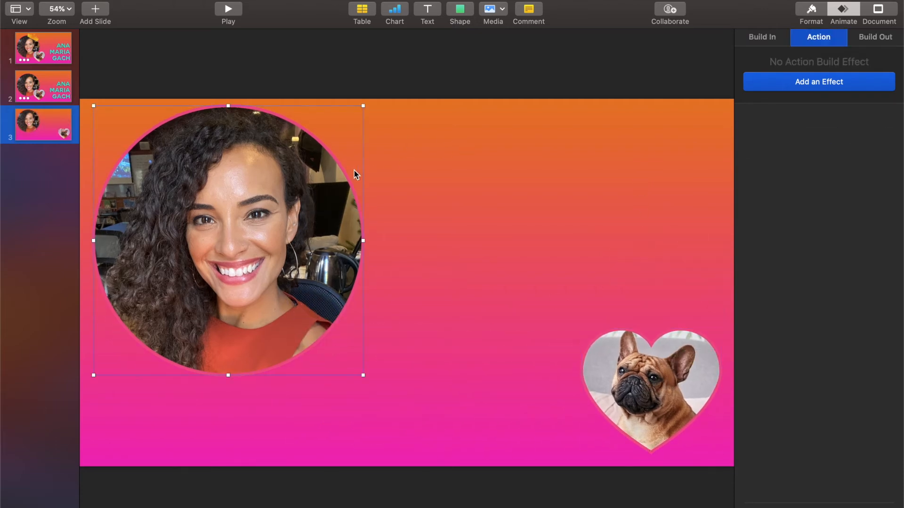
pyautogui.moveTo(363, 105); pyautogui.dragTo(219, 243)
pyautogui.moveTo(149, 302); pyautogui.dragTo(148, 162)
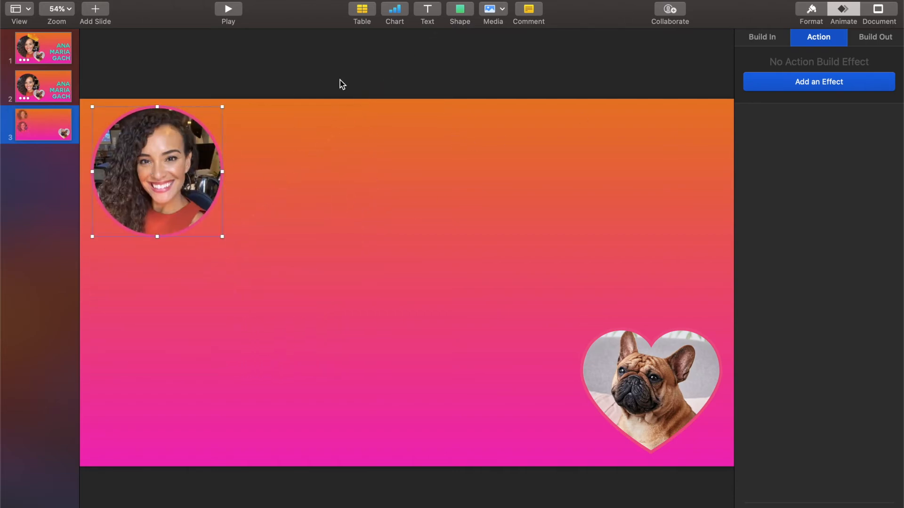
pyautogui.click(784, 37)
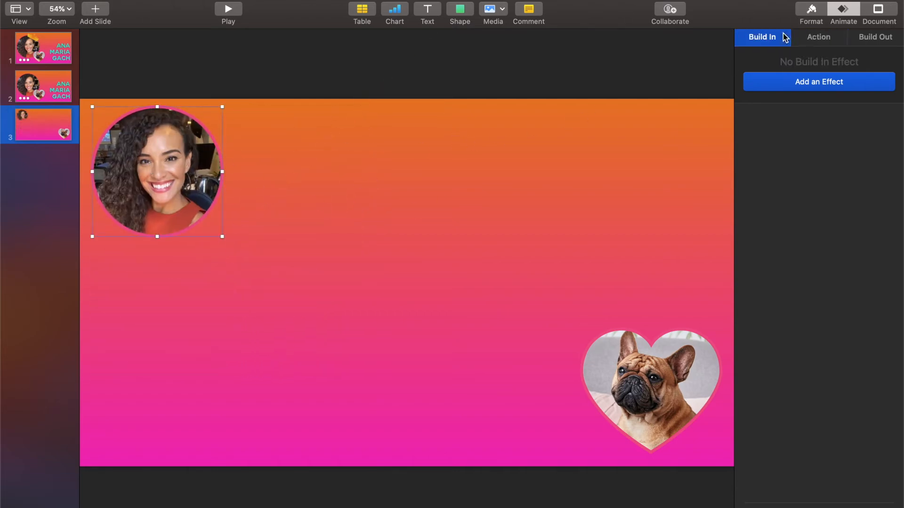
pyautogui.click(795, 88)
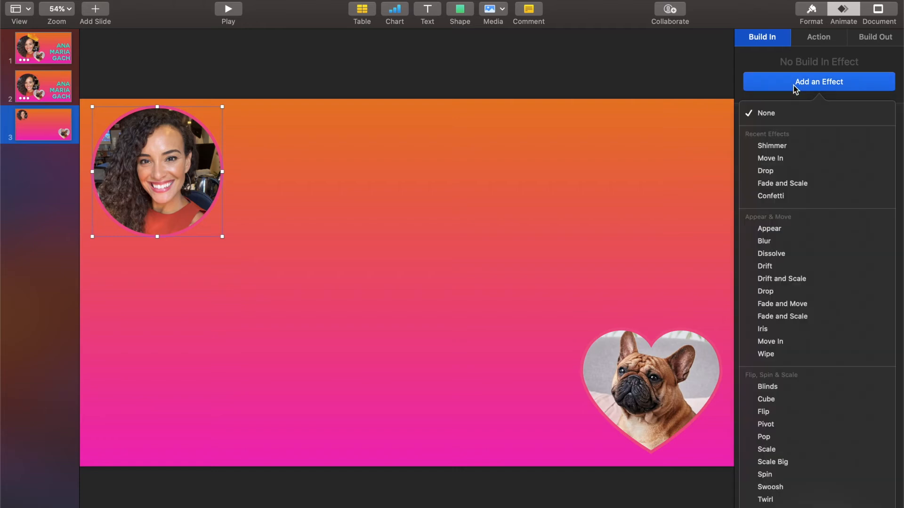
# - Give the portrait a Fade and Scale build and the heart a right-to-left Move In
pyautogui.click(801, 318)
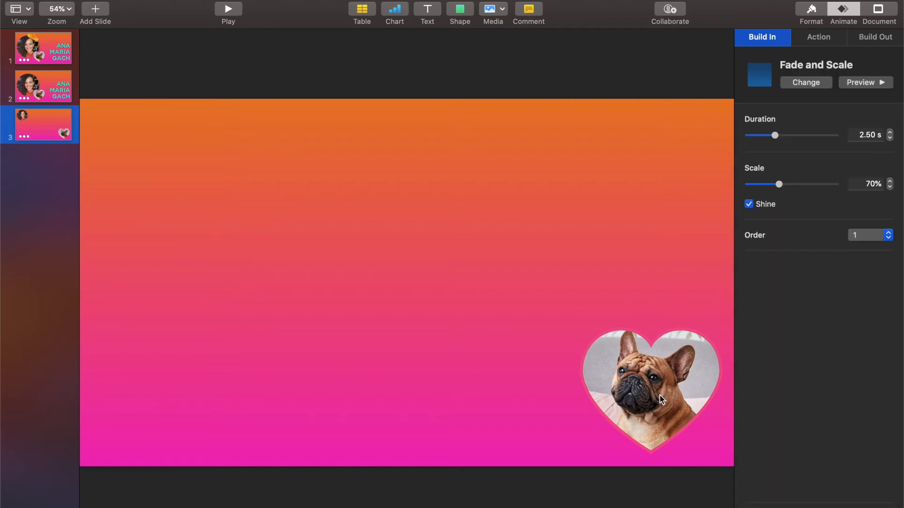
pyautogui.click(650, 371)
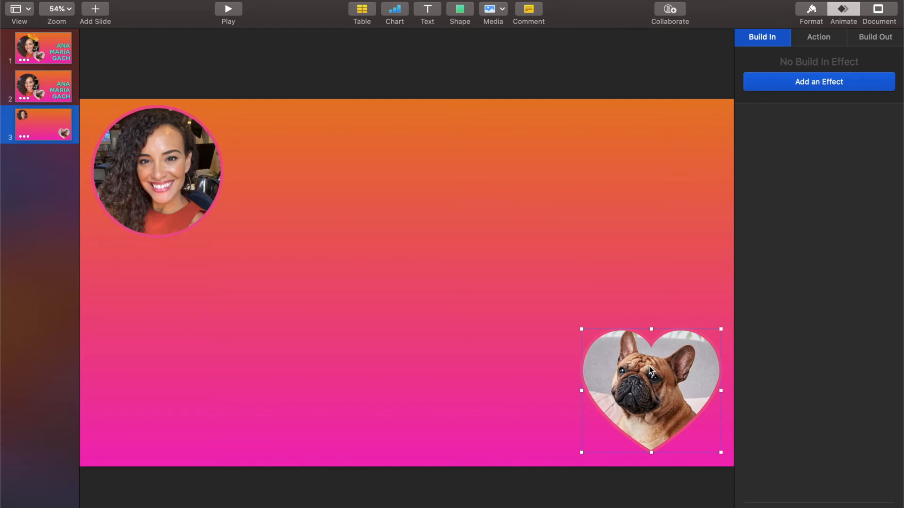
pyautogui.click(791, 88)
pyautogui.click(772, 339)
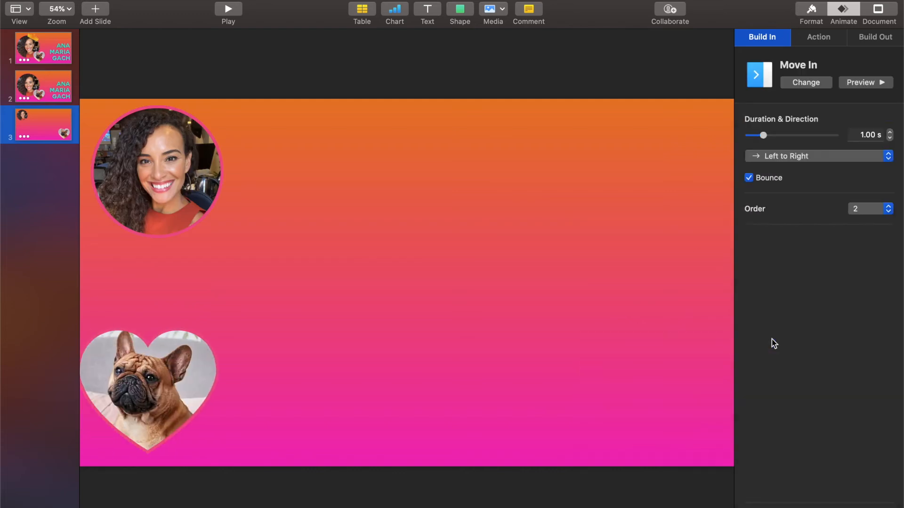
pyautogui.click(803, 158)
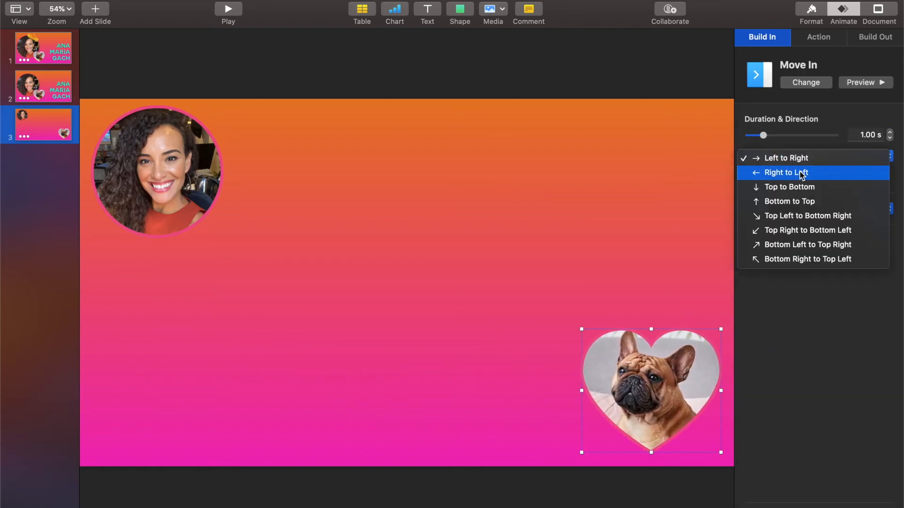
pyautogui.click(801, 173)
# - Change the portrait's build to Move In with a 1 s duration
pyautogui.click(135, 167)
pyautogui.click(797, 81)
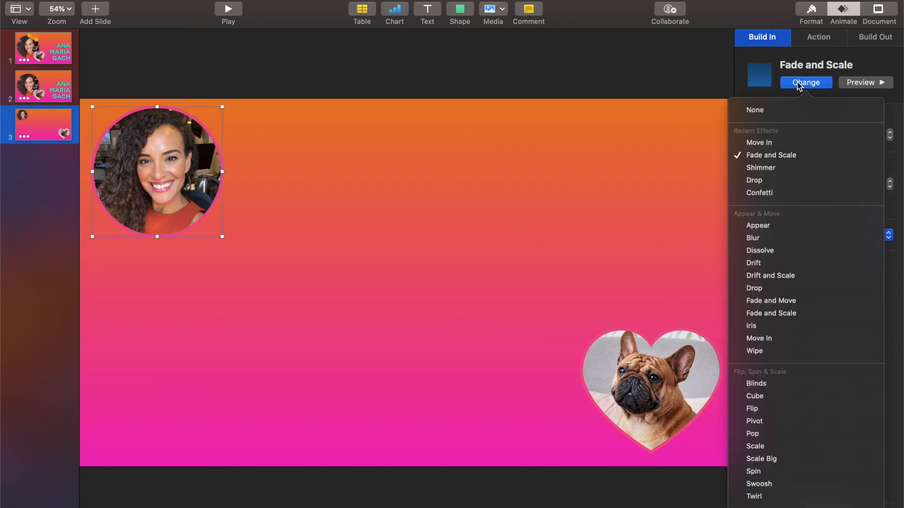
pyautogui.click(772, 338)
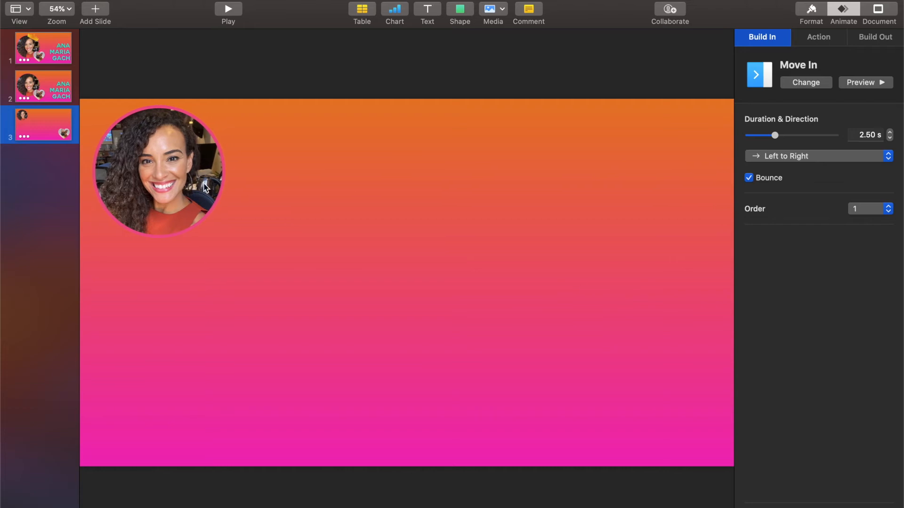
pyautogui.click(640, 356)
pyautogui.click(131, 163)
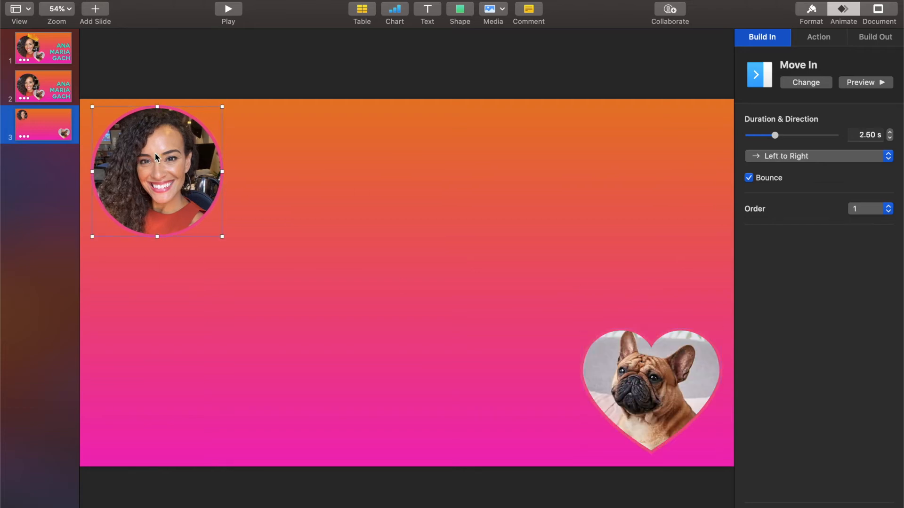
pyautogui.click(863, 135)
pyautogui.write('1')
pyautogui.press('Return')
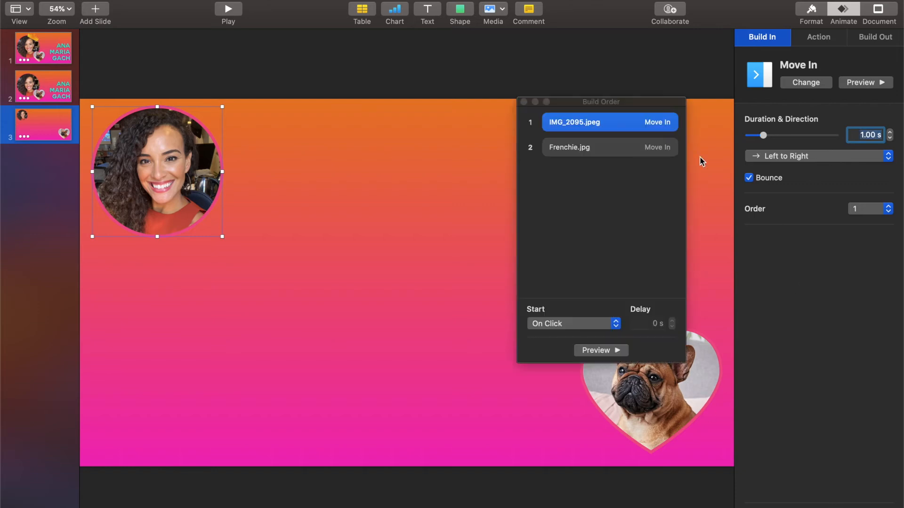
# - In Build Order, start the heart With Build 1 and the portrait After Transition
pyautogui.click(618, 149)
pyautogui.click(563, 328)
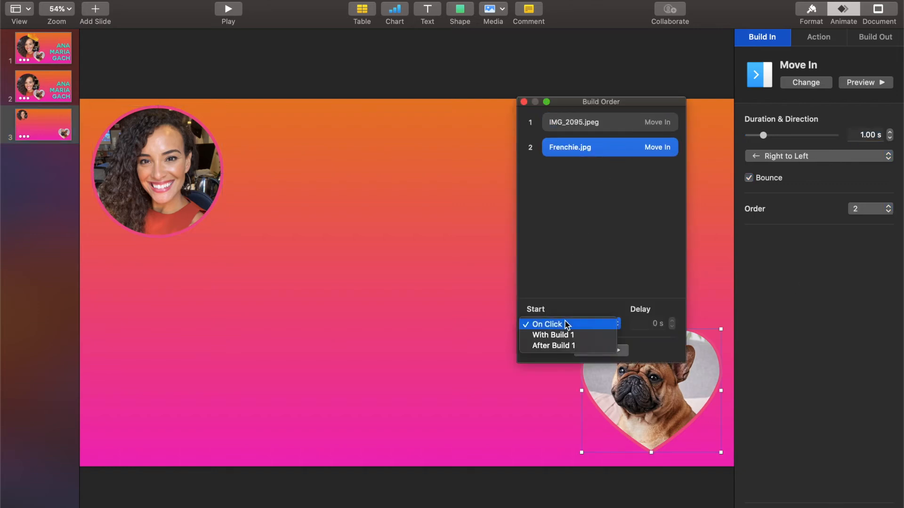
pyautogui.click(561, 334)
pyautogui.click(585, 126)
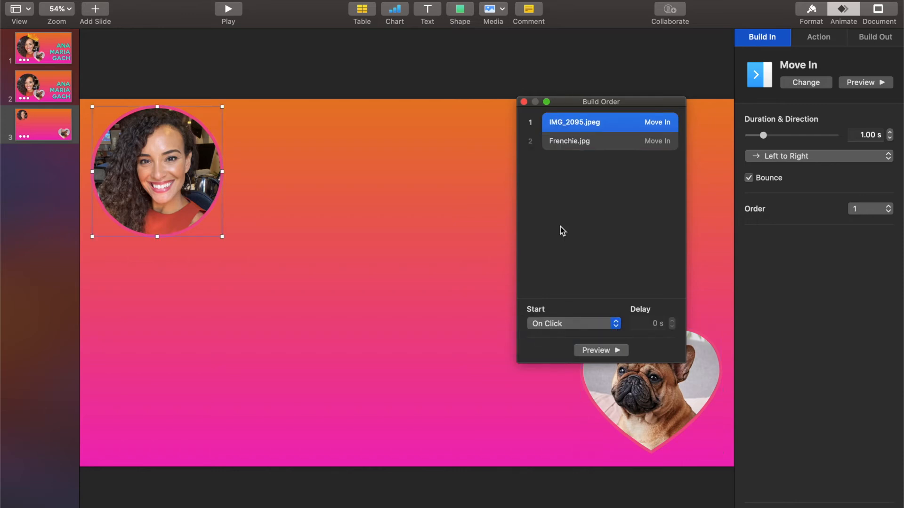
pyautogui.click(554, 323)
pyautogui.click(550, 335)
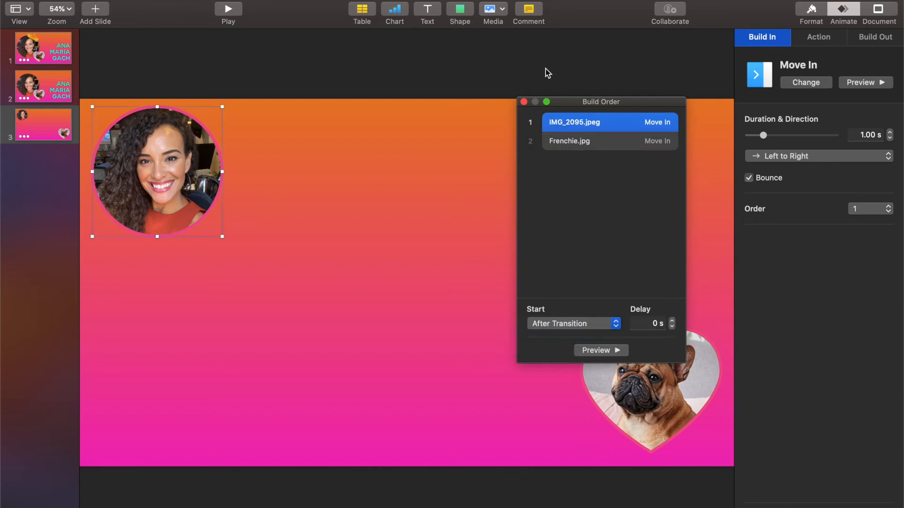
pyautogui.click(524, 102)
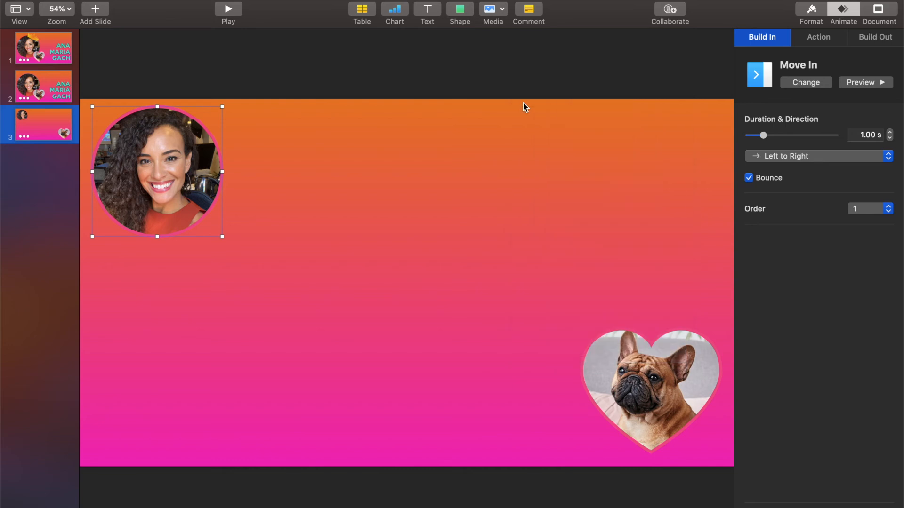
# - Add a Move action to the portrait, bending its path into a curve toward the lower middle
pyautogui.click(815, 37)
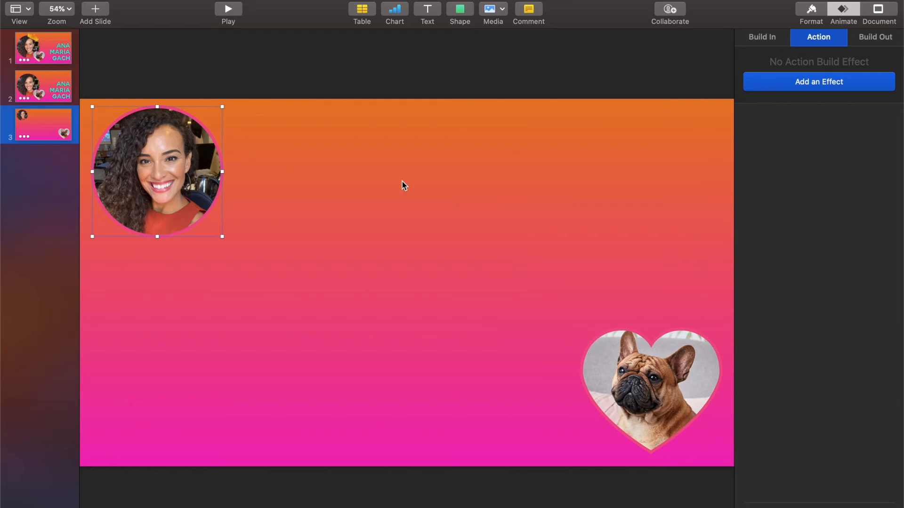
pyautogui.click(802, 81)
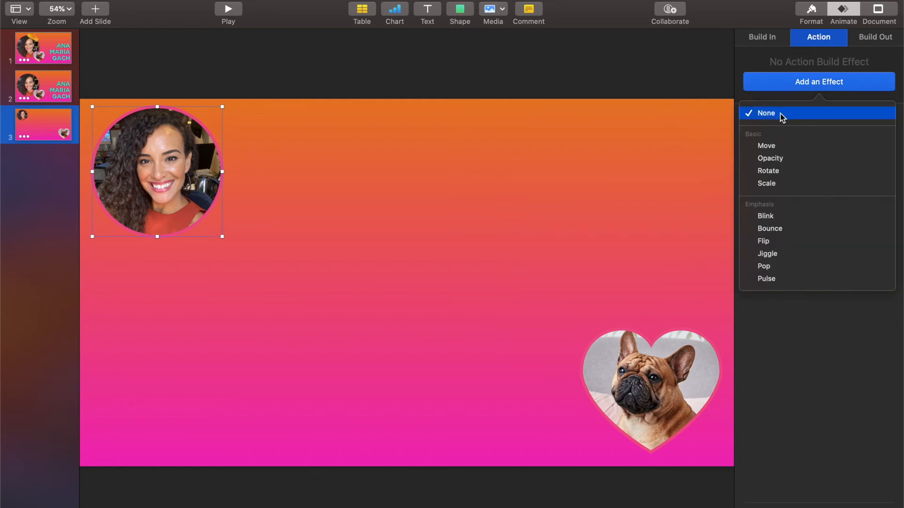
pyautogui.click(766, 146)
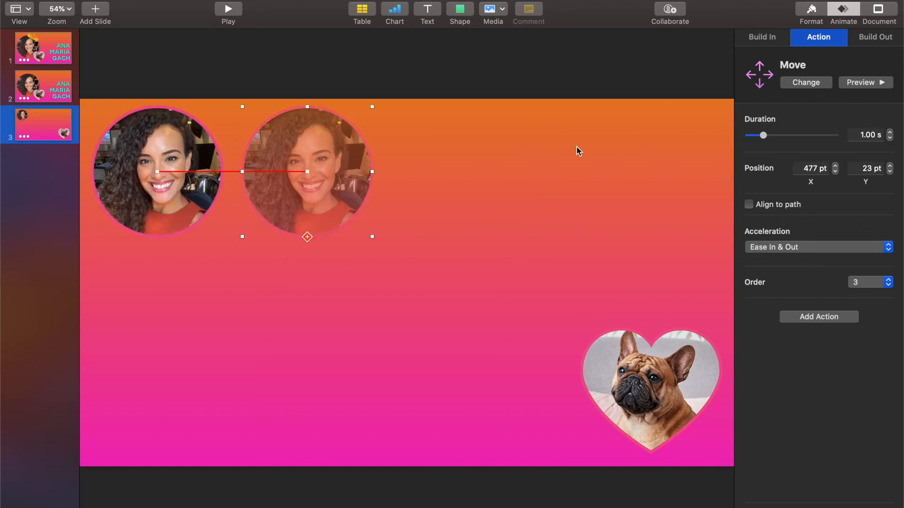
pyautogui.moveTo(310, 149); pyautogui.dragTo(408, 269)
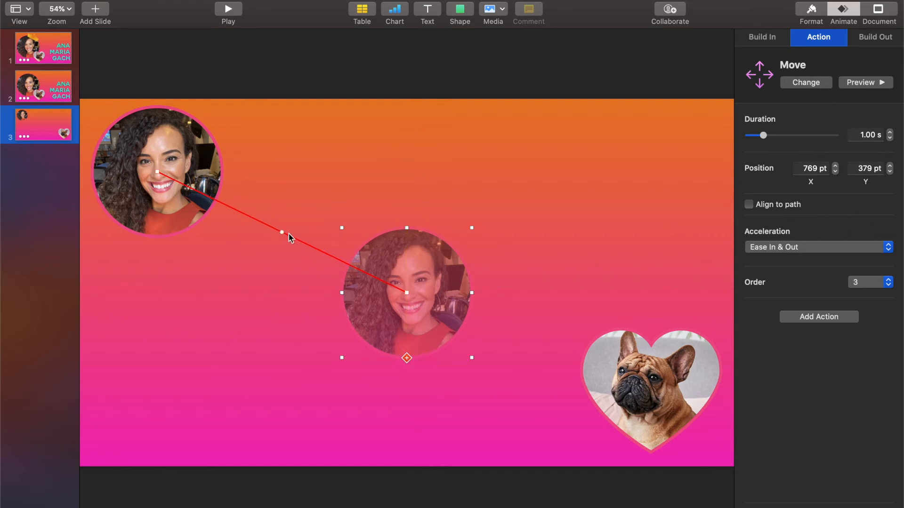
pyautogui.moveTo(282, 230); pyautogui.dragTo(332, 174)
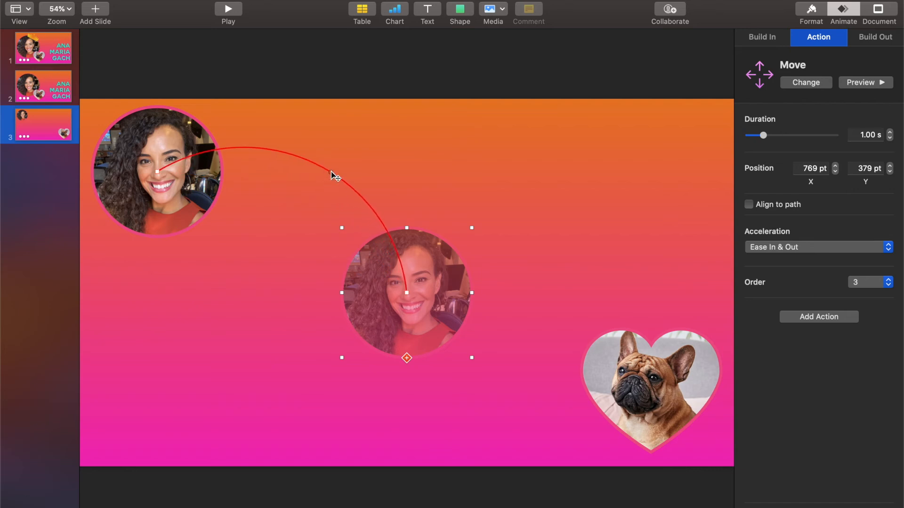
pyautogui.moveTo(381, 224); pyautogui.dragTo(365, 247)
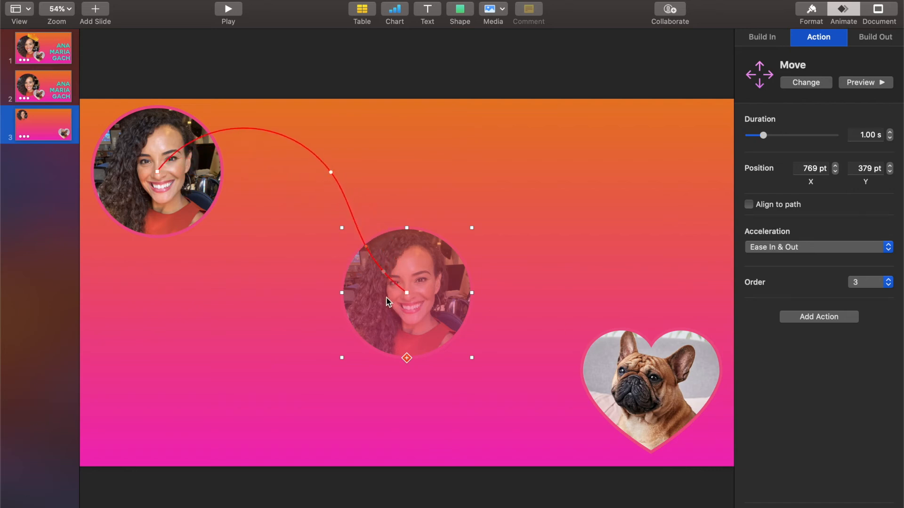
pyautogui.moveTo(368, 275); pyautogui.dragTo(287, 319)
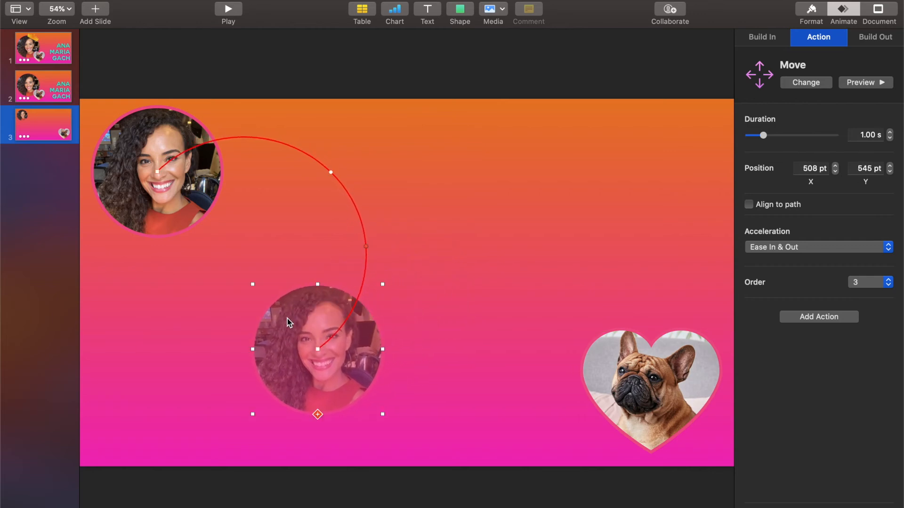
# - Add a Move action to the dog heart
pyautogui.click(652, 365)
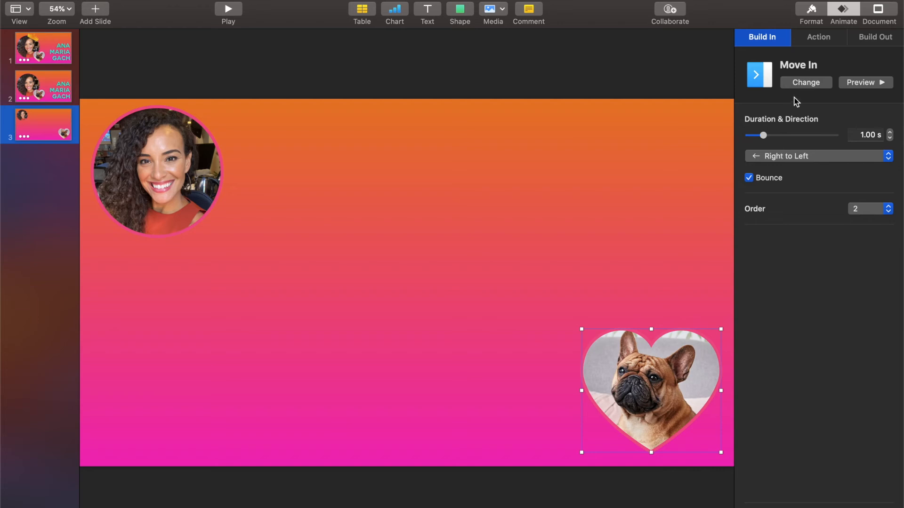
pyautogui.click(824, 38)
pyautogui.click(812, 84)
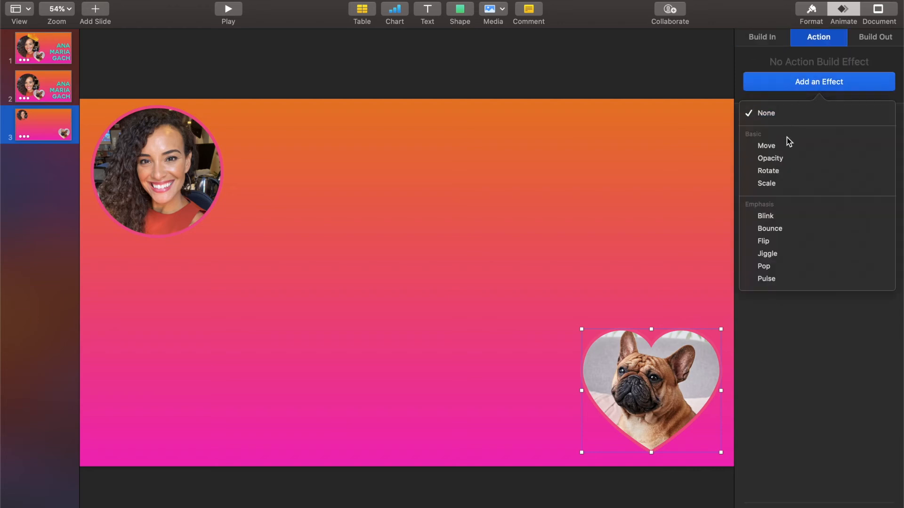
pyautogui.click(787, 145)
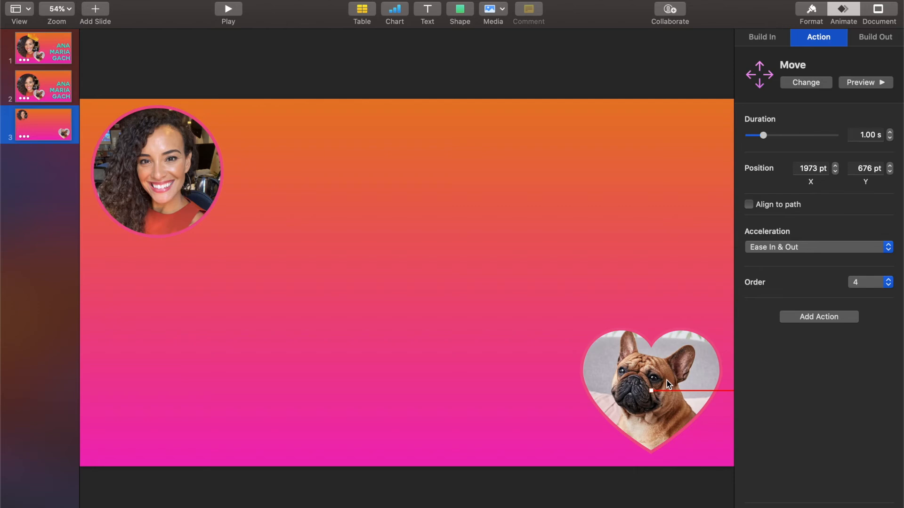
pyautogui.click(65, 10)
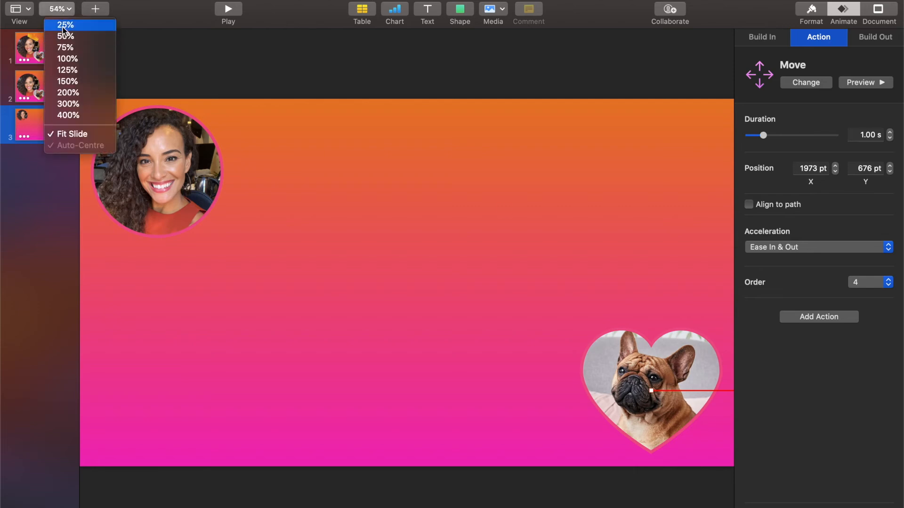
# - Zoom to 25% and arc the dog heart's move path up and left onto the slide
pyautogui.click(64, 27)
pyautogui.moveTo(604, 336); pyautogui.dragTo(434, 285)
pyautogui.moveTo(473, 307); pyautogui.dragTo(464, 220)
pyautogui.moveTo(522, 291); pyautogui.dragTo(525, 289)
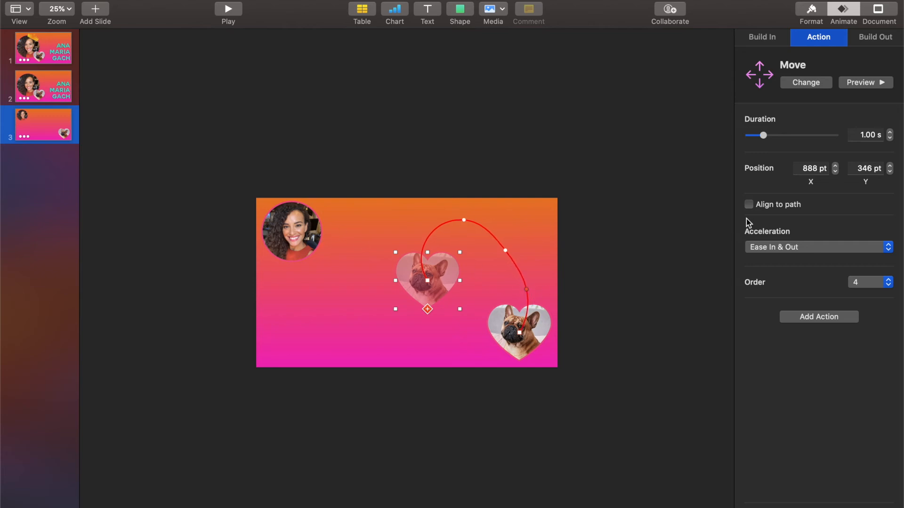
# - Set the dog heart's and the portrait's move durations to 3 seconds and preview each
pyautogui.click(875, 134)
pyautogui.write('3')
pyautogui.press('Return')
pyautogui.click(871, 83)
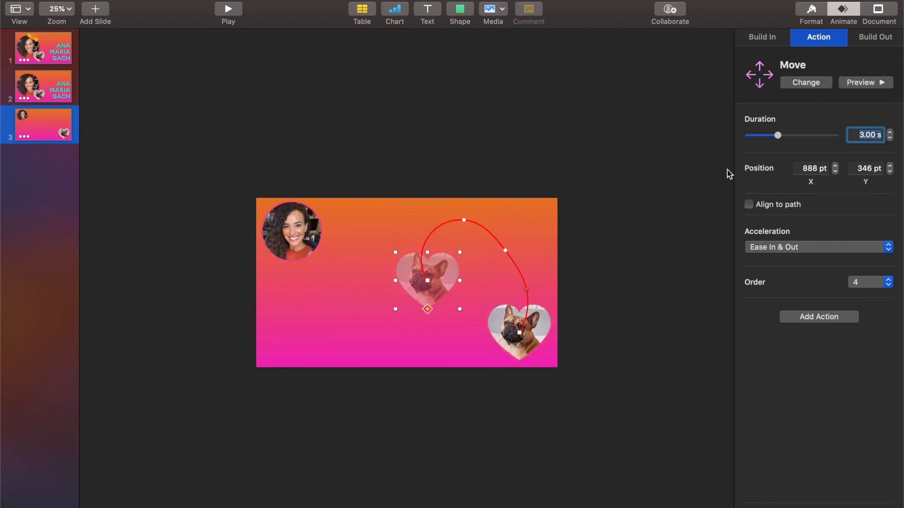
pyautogui.click(314, 243)
pyautogui.click(857, 137)
pyautogui.write('3')
pyautogui.press('Return')
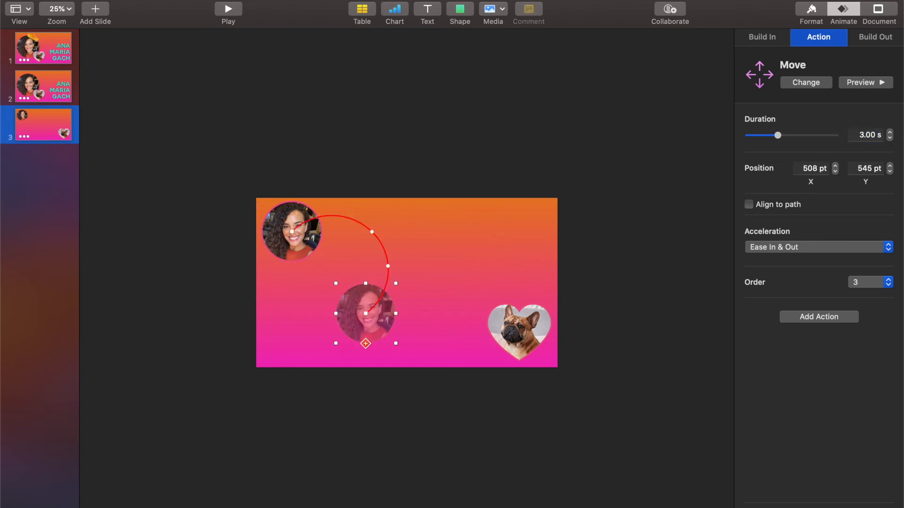
pyautogui.click(858, 84)
# - Review both objects' move paths, fit the slide in view, and open Build Order
pyautogui.click(521, 337)
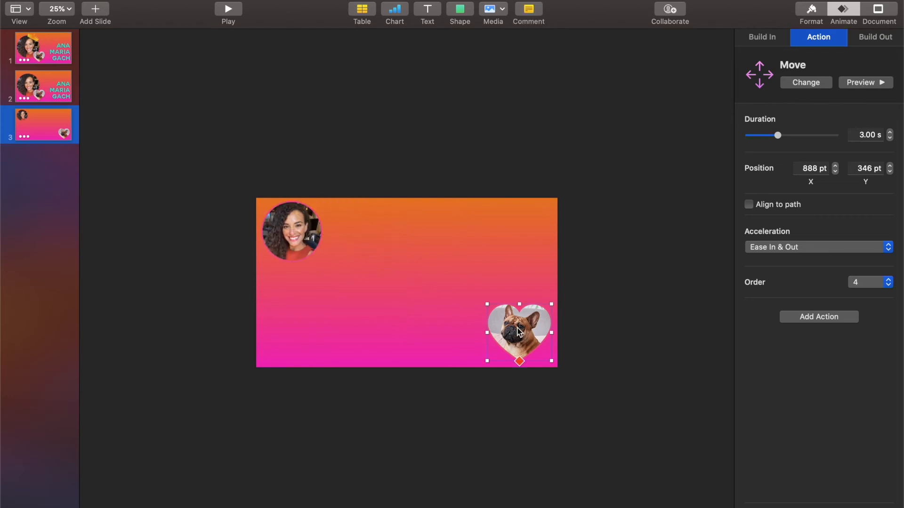
pyautogui.click(519, 362)
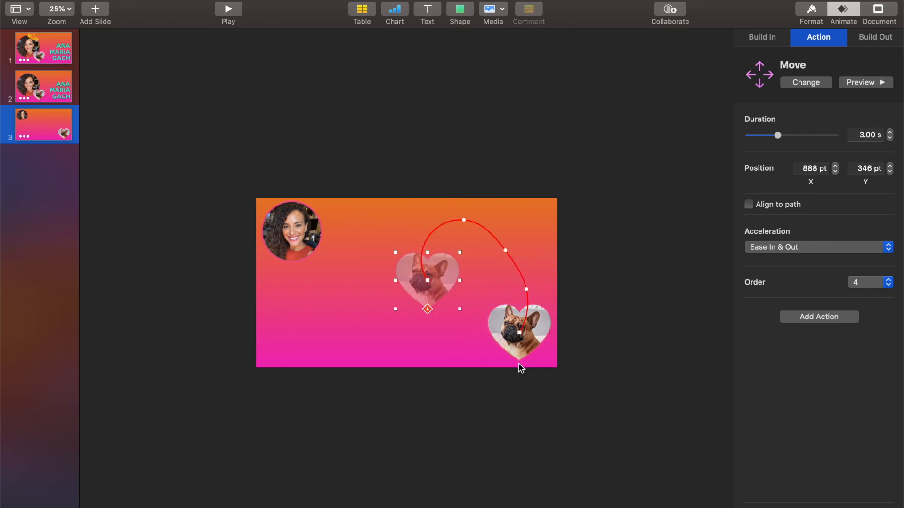
pyautogui.click(314, 254)
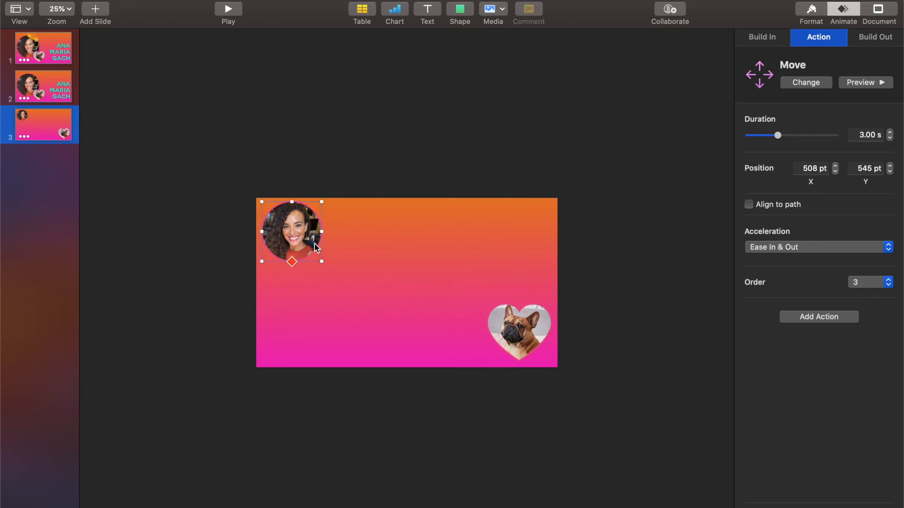
pyautogui.click(291, 262)
pyautogui.click(530, 326)
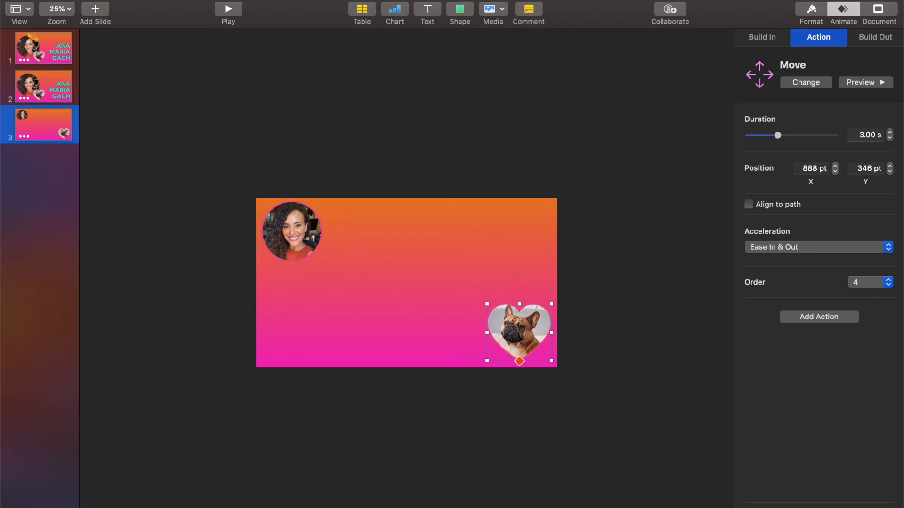
pyautogui.click(71, 9)
pyautogui.click(71, 59)
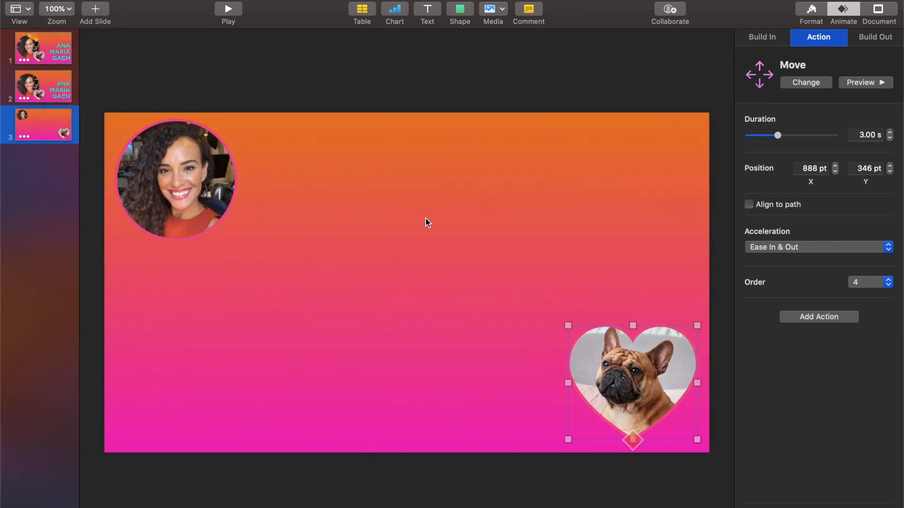
pyautogui.click(61, 9)
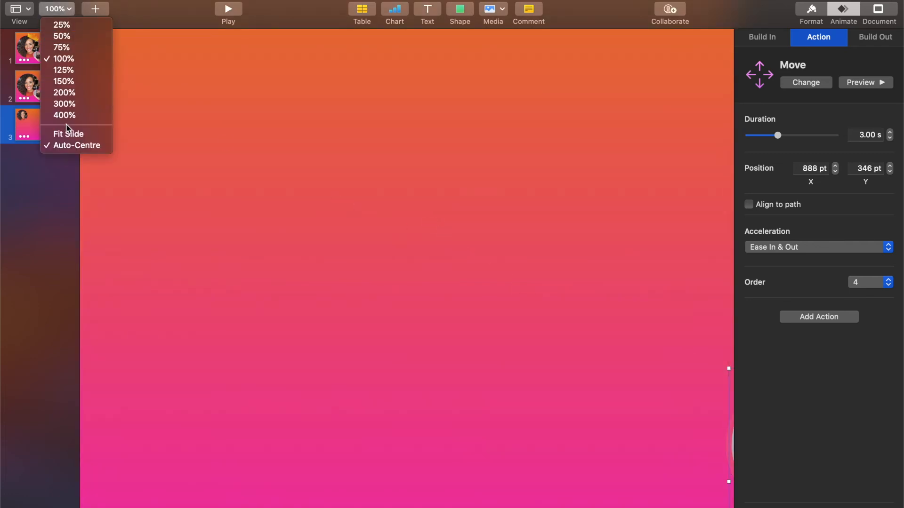
pyautogui.click(66, 133)
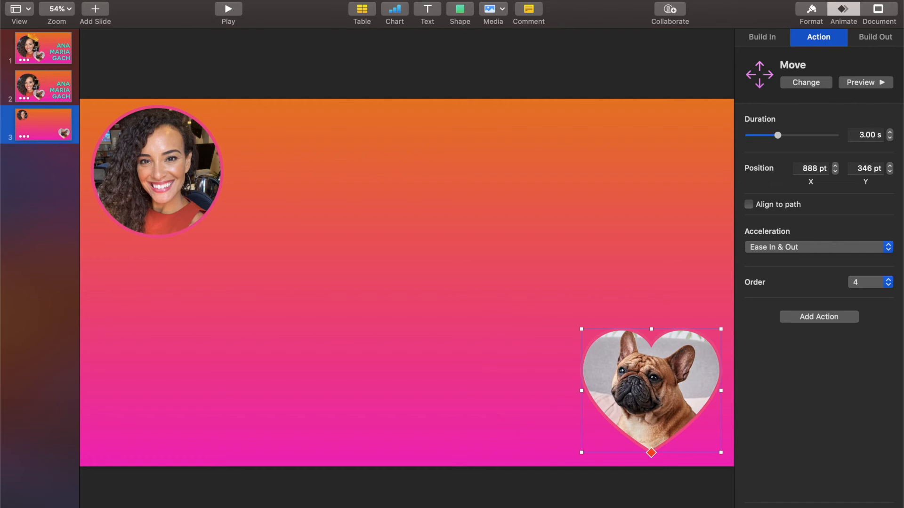
pyautogui.click(818, 507)
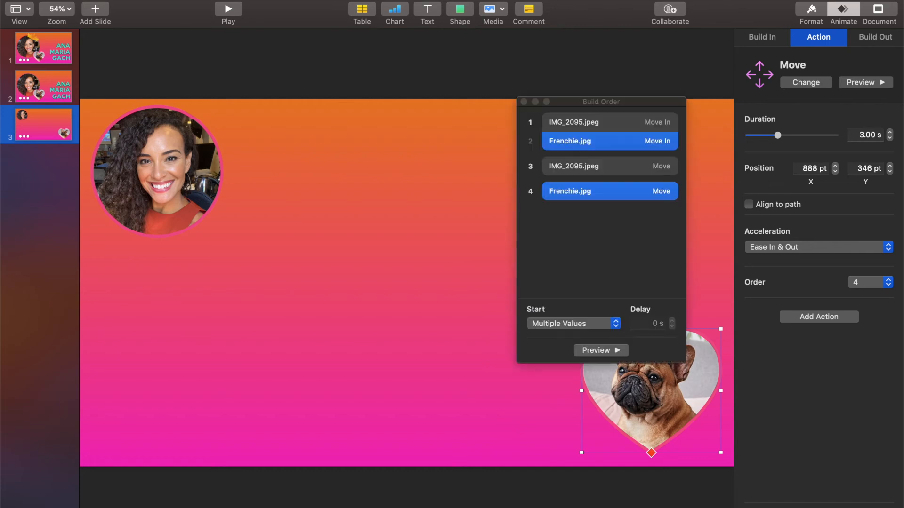
# - Start the portrait's move After Build 2 and the dog heart's move After Build 3
pyautogui.click(628, 168)
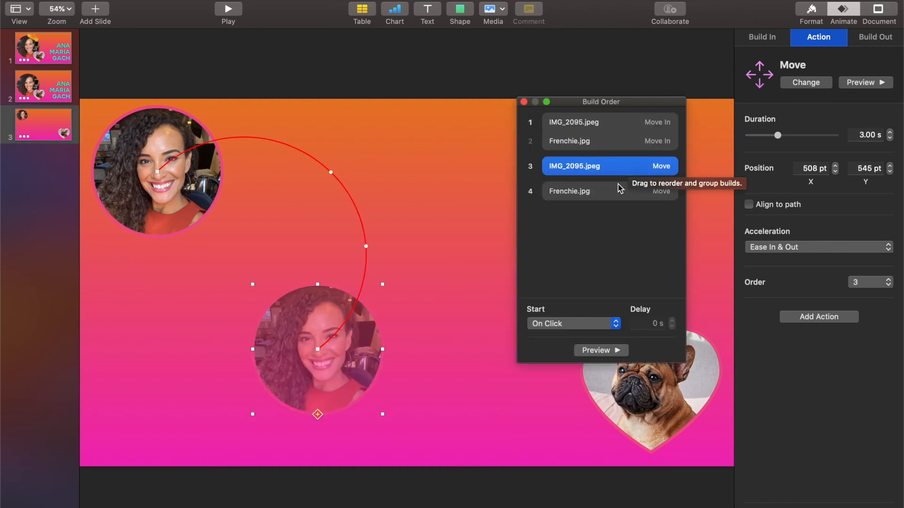
pyautogui.click(615, 324)
pyautogui.click(597, 335)
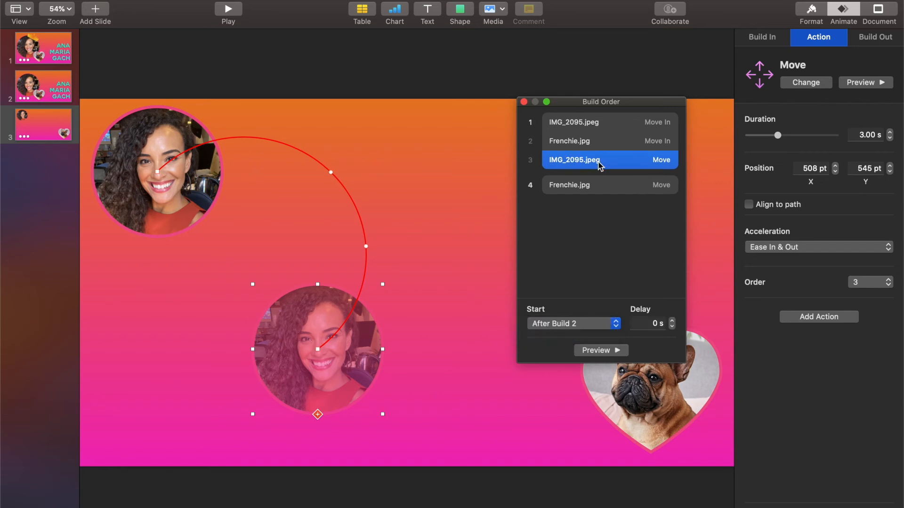
pyautogui.click(597, 189)
pyautogui.click(588, 325)
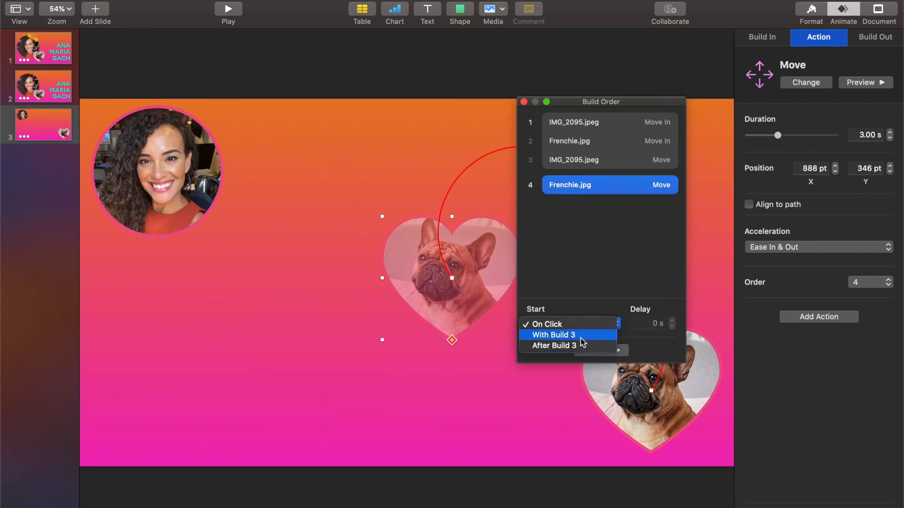
pyautogui.click(579, 345)
# - Preview the build sequence twice, then close the Build Order list
pyautogui.click(586, 352)
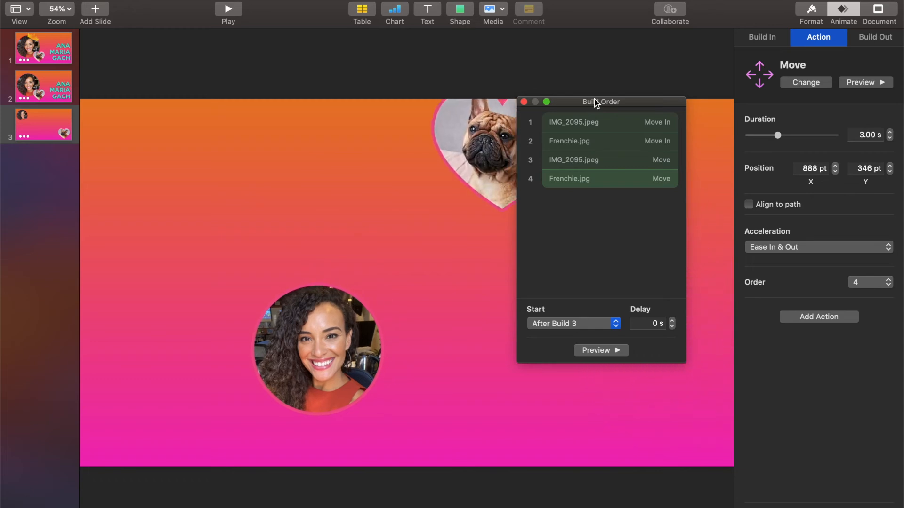
pyautogui.moveTo(596, 103); pyautogui.dragTo(646, 102)
pyautogui.click(649, 353)
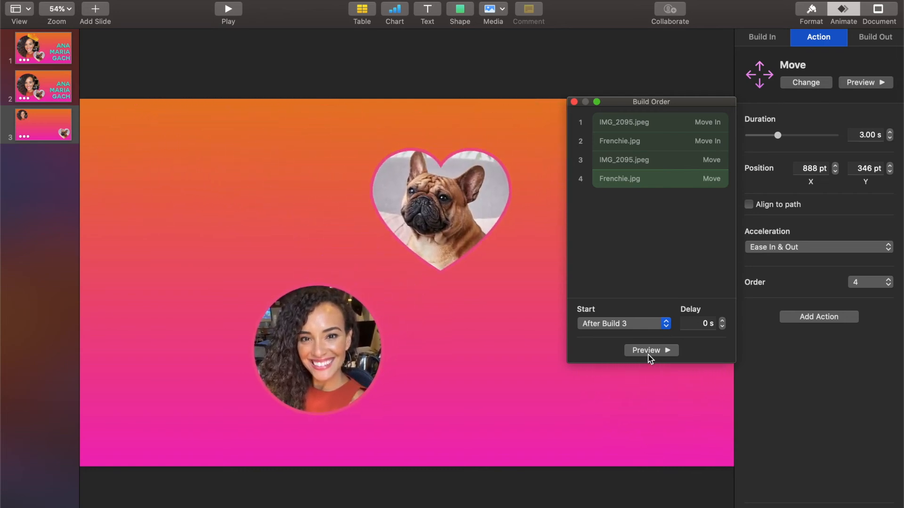
pyautogui.click(575, 102)
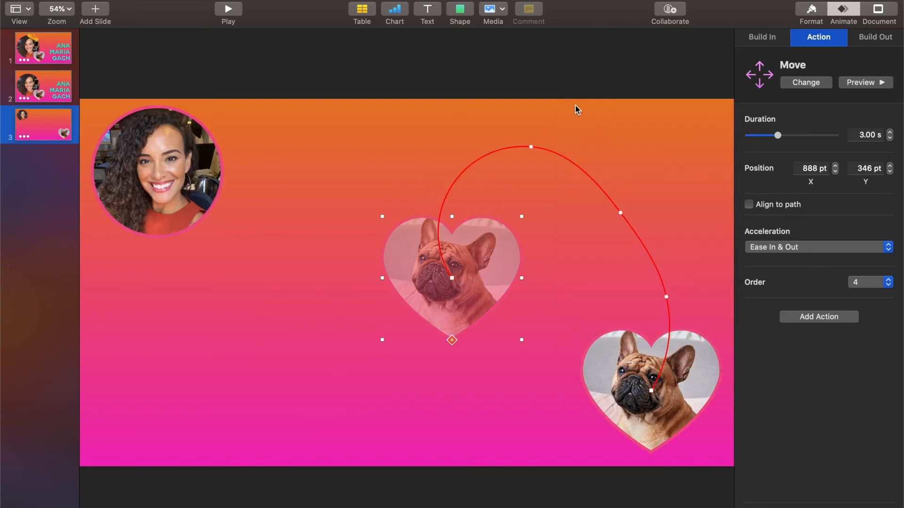
pyautogui.click(199, 217)
# - Enlarge the portrait's and dog heart's move end positions, placing them upper left and upper right
pyautogui.click(156, 239)
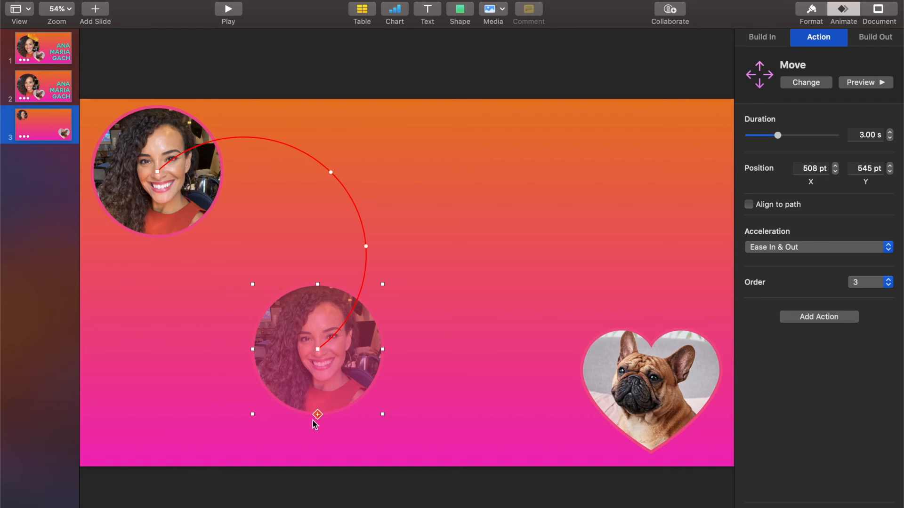
pyautogui.moveTo(382, 285); pyautogui.dragTo(469, 202)
pyautogui.moveTo(343, 380); pyautogui.dragTo(329, 332)
pyautogui.click(626, 390)
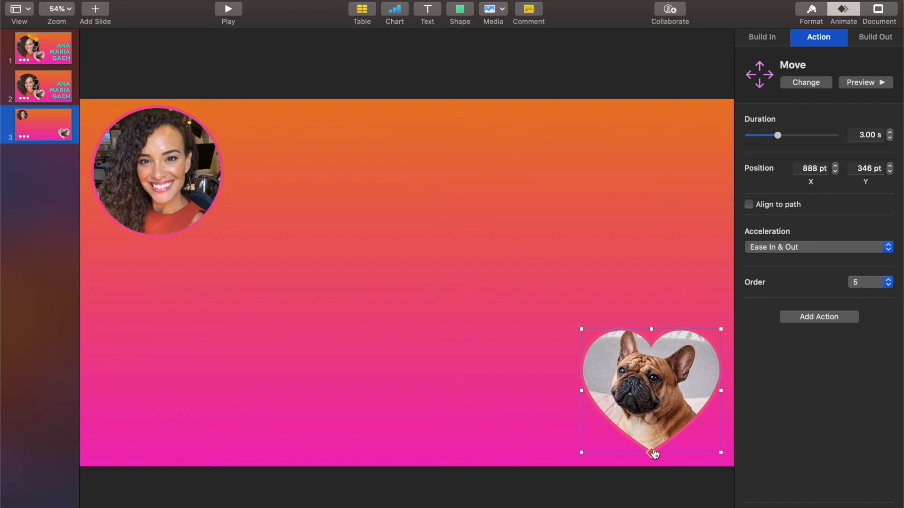
pyautogui.click(651, 453)
pyautogui.moveTo(524, 217); pyautogui.dragTo(577, 163)
pyautogui.moveTo(497, 253); pyautogui.dragTo(536, 225)
# - Preview all six builds from the first, then inspect the portrait's individual actions
pyautogui.click(835, 499)
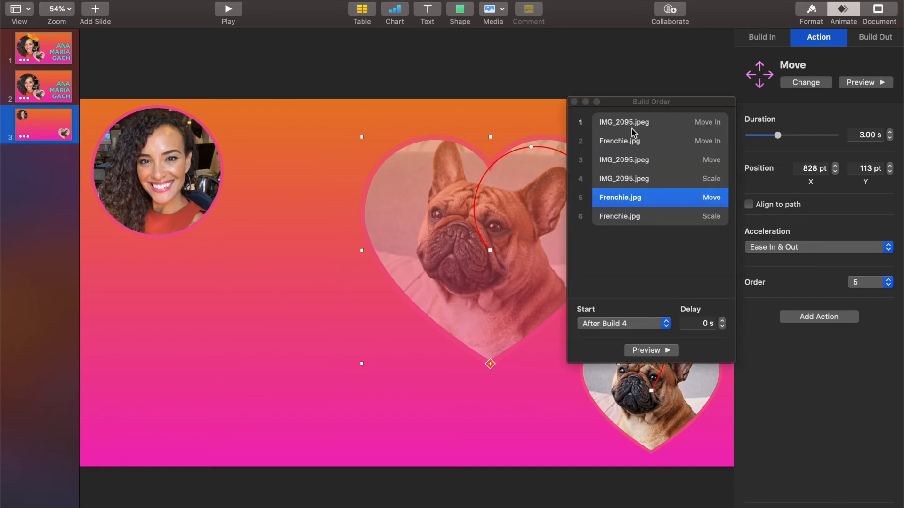
pyautogui.click(631, 124)
pyautogui.click(651, 350)
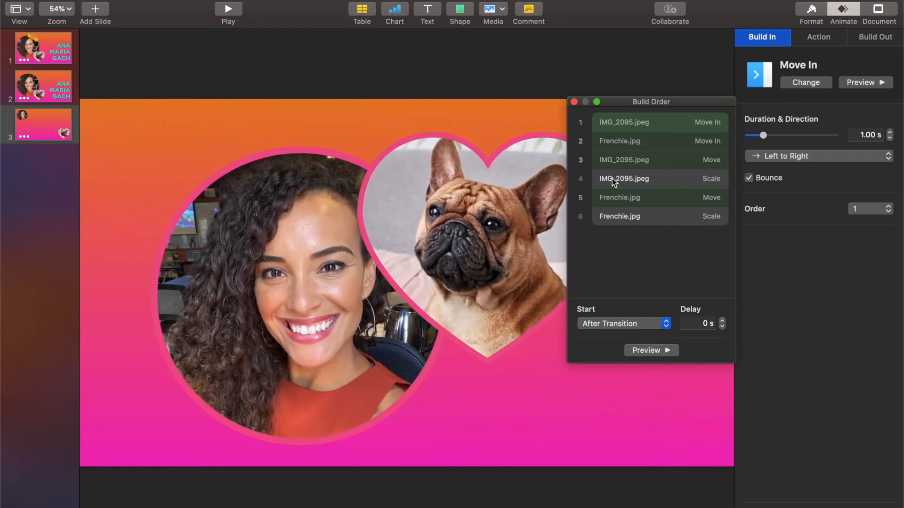
pyautogui.click(573, 101)
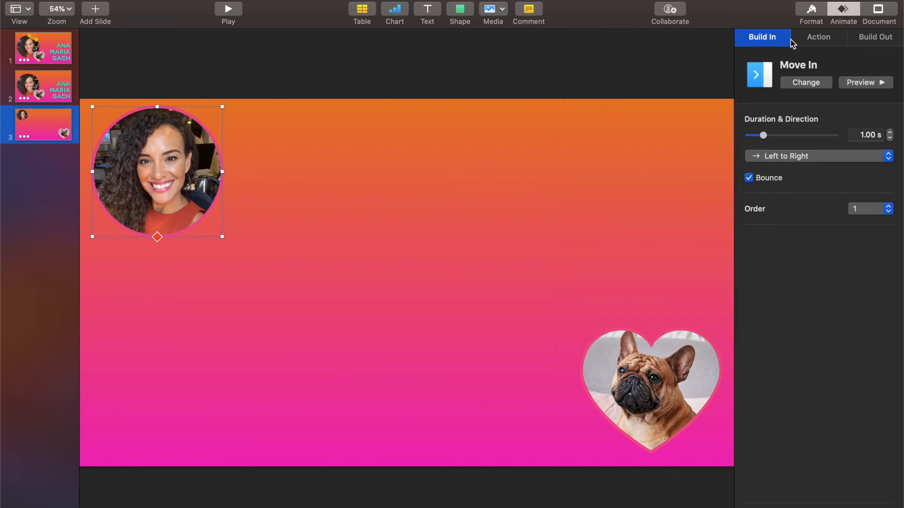
pyautogui.click(815, 40)
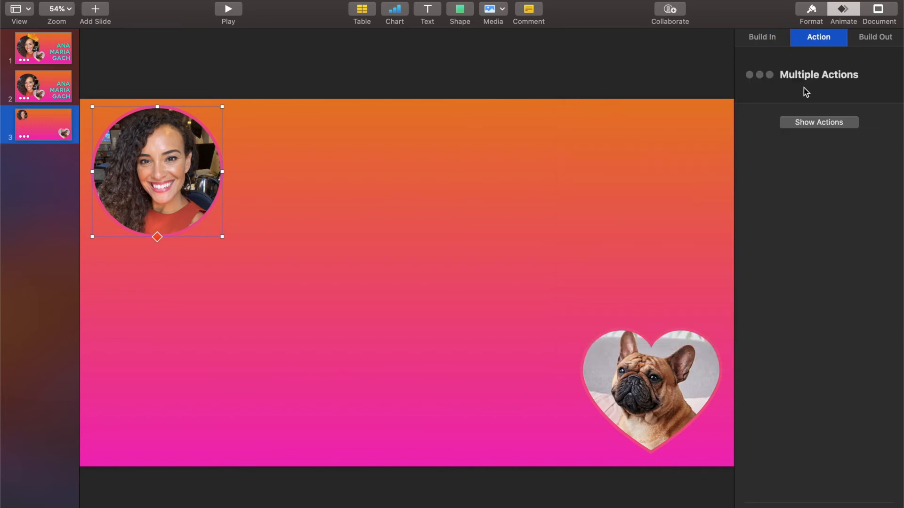
pyautogui.click(794, 122)
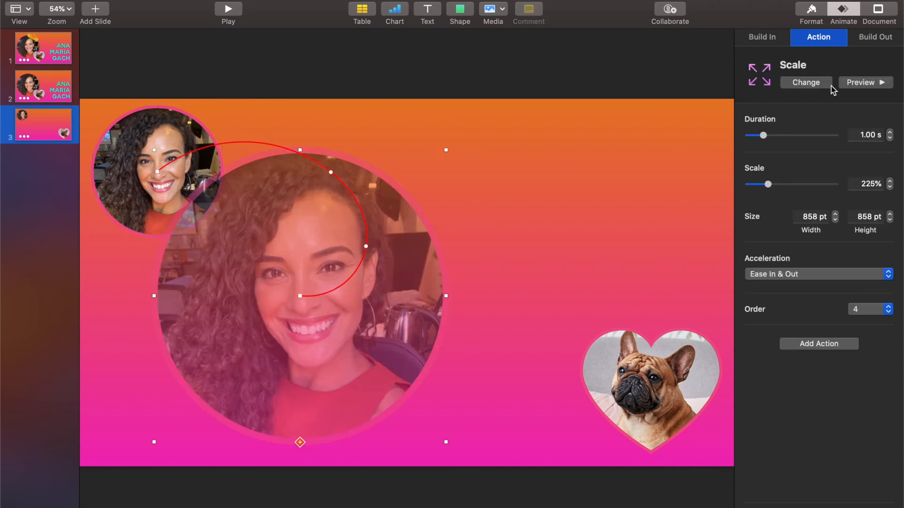
pyautogui.click(602, 370)
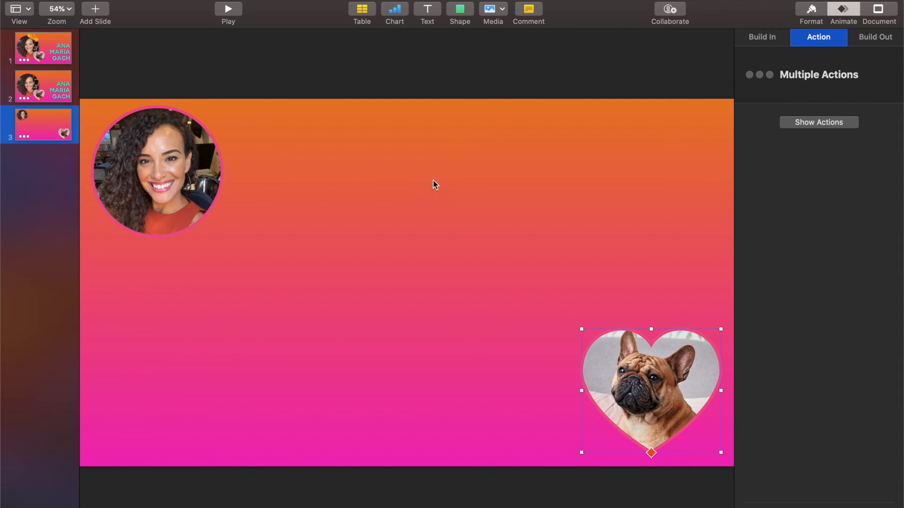
# - Duplicate slide 3, delete both pictures from the copy, then duplicate that empty slide
pyautogui.click(38, 126)
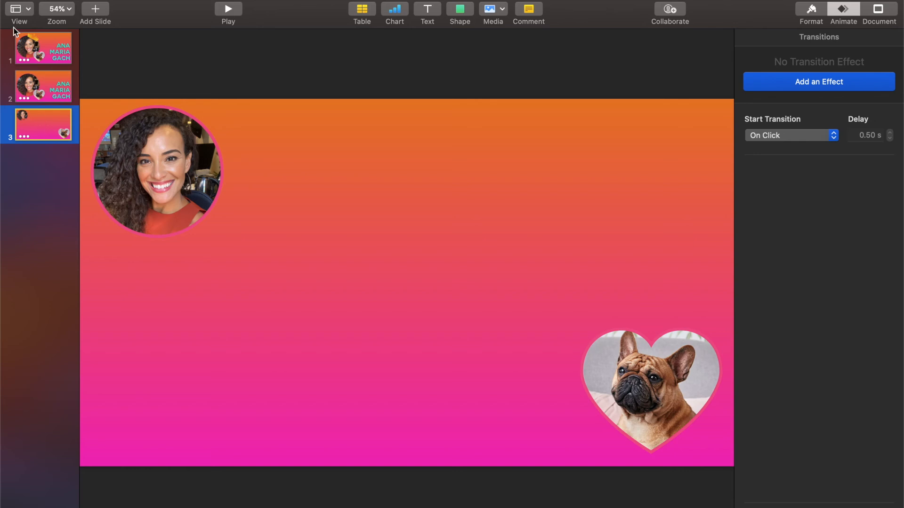
pyautogui.click(96, 9)
pyautogui.click(258, 190)
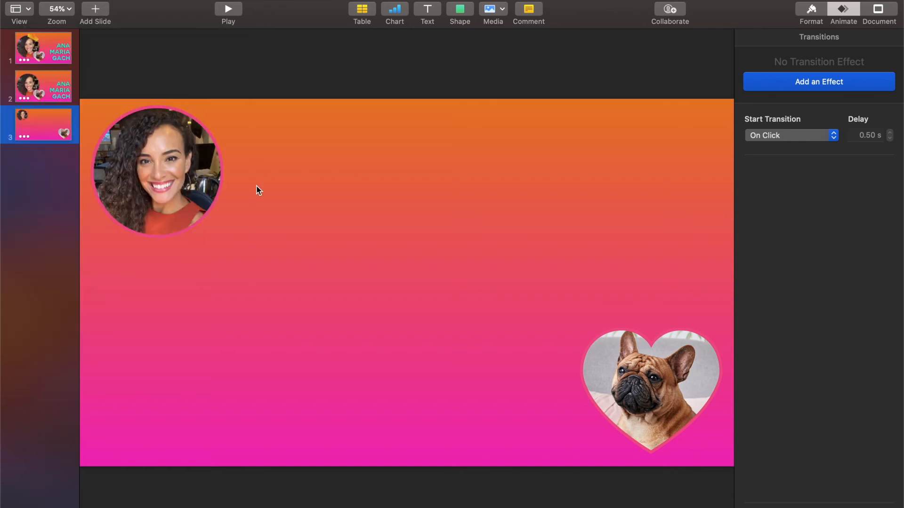
pyautogui.press('super+d')
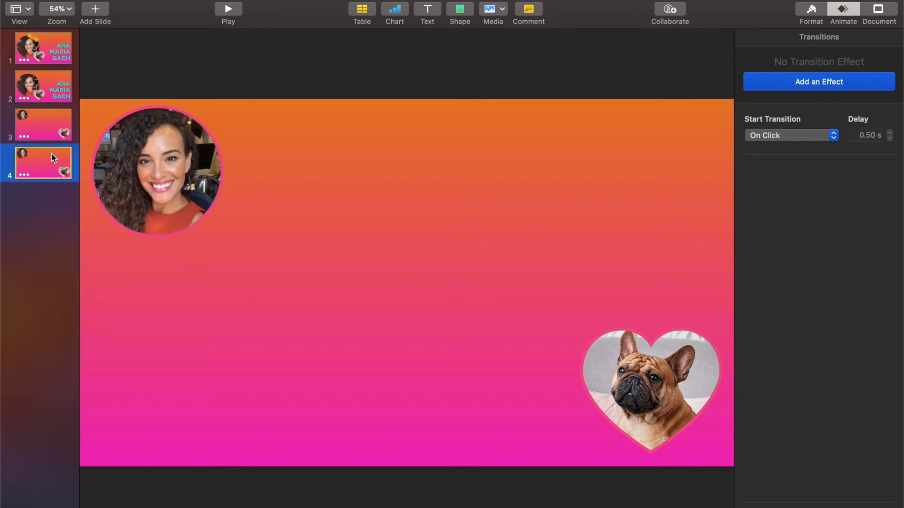
pyautogui.press('super+a')
pyautogui.press('Delete')
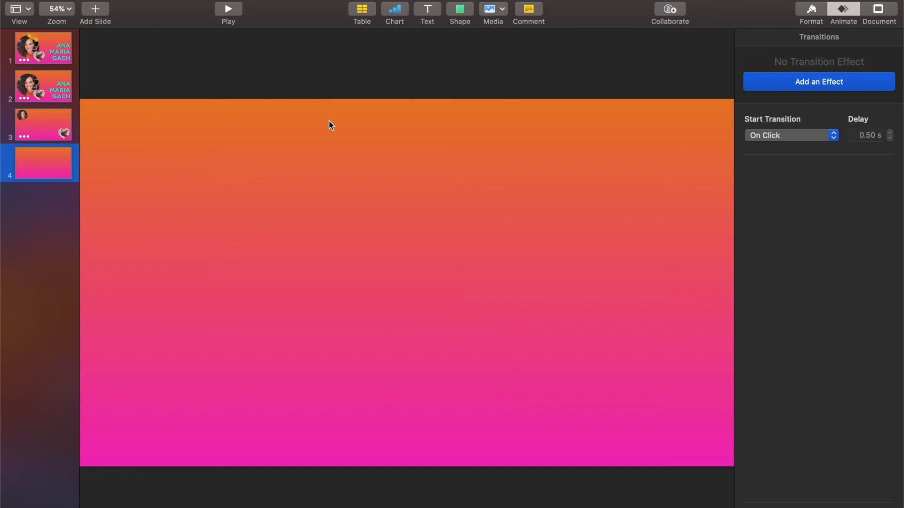
pyautogui.click(28, 162)
pyautogui.press('super+d')
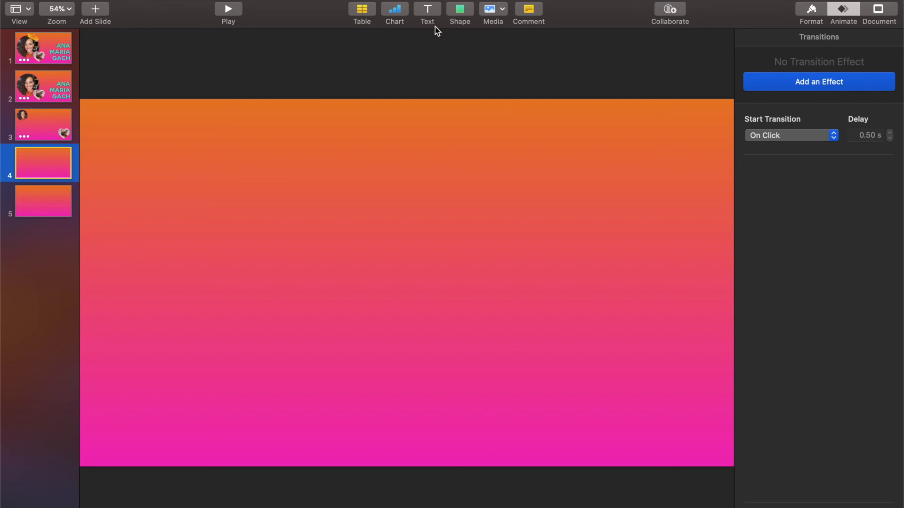
# - Insert the Nature sun shape on slide 4 and enlarge it to the slide's height
pyautogui.click(462, 11)
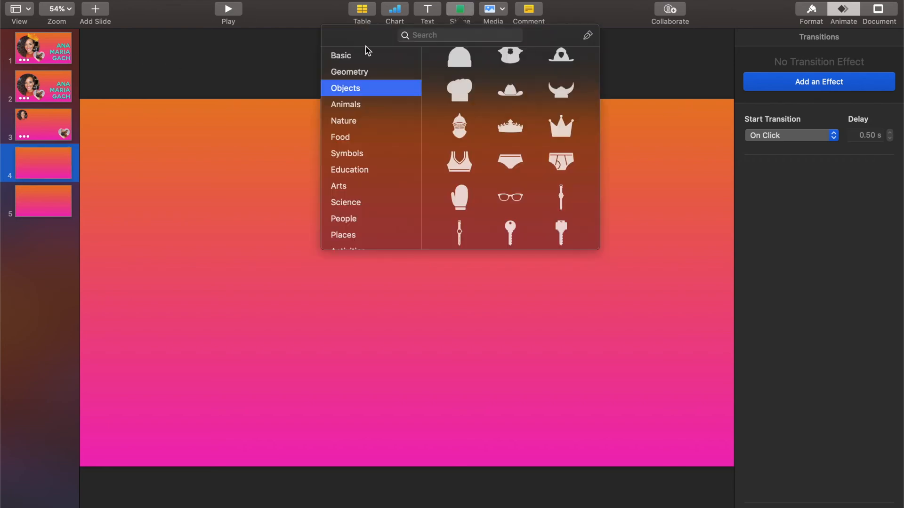
pyautogui.click(363, 137)
pyautogui.click(360, 121)
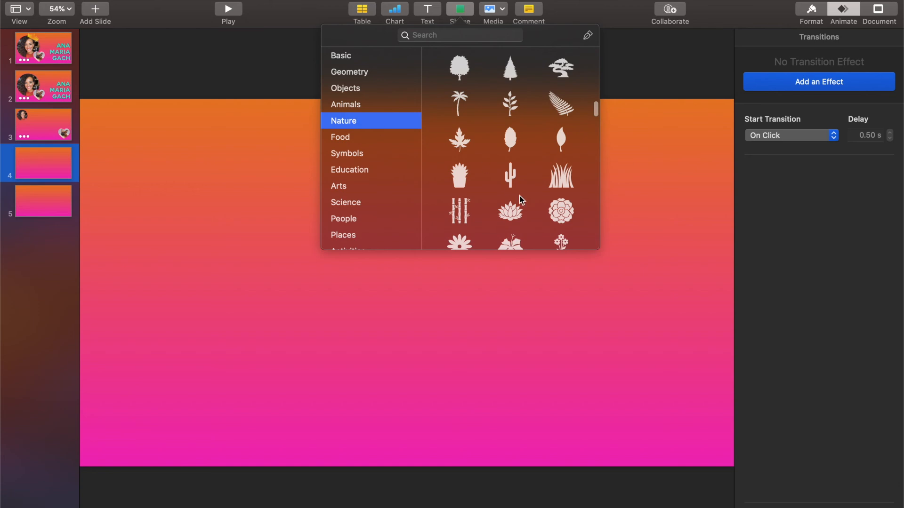
pyautogui.scroll(-5, 522, 201)
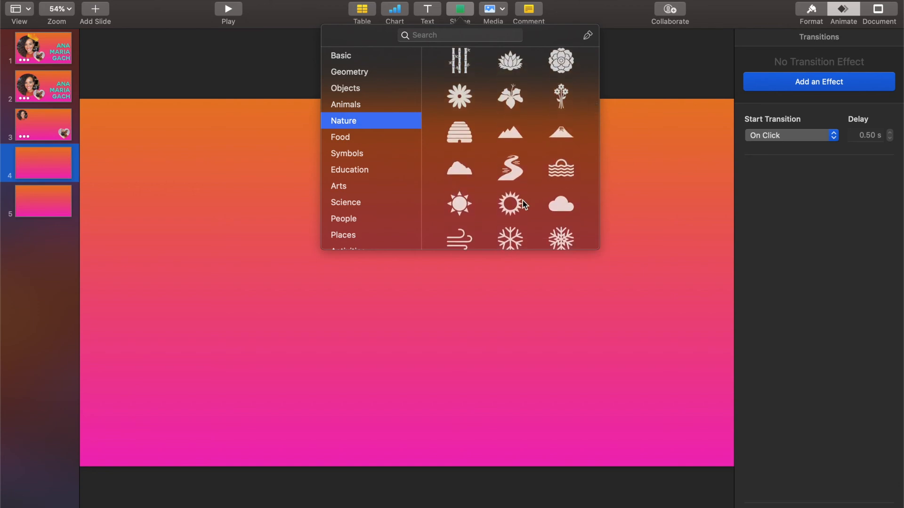
pyautogui.click(457, 202)
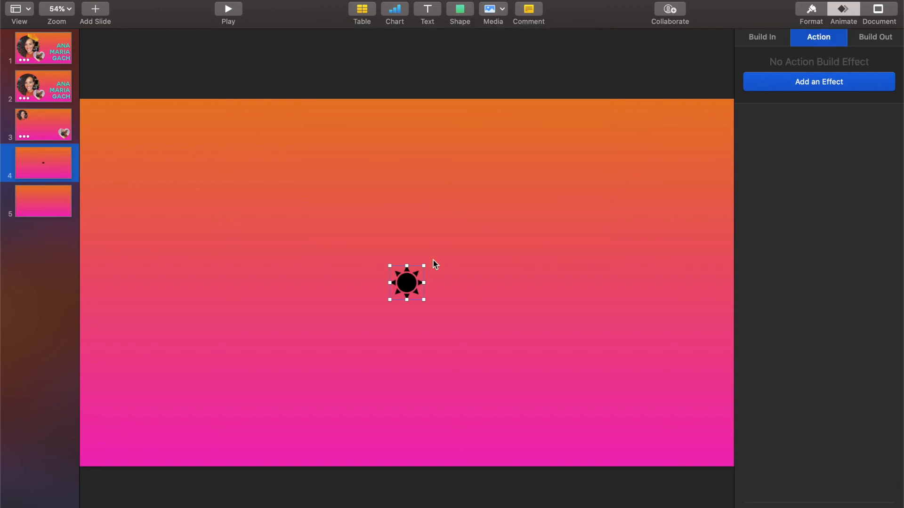
pyautogui.moveTo(422, 265); pyautogui.dragTo(607, 85)
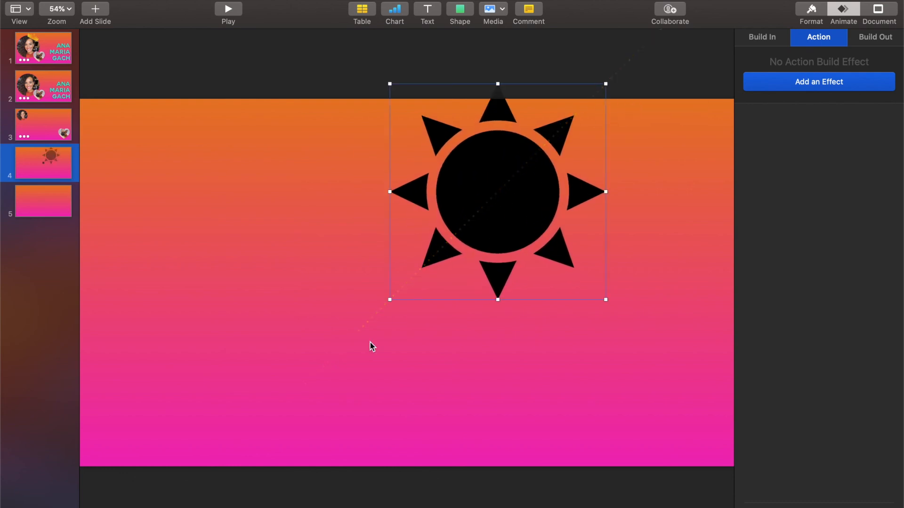
pyautogui.moveTo(394, 299); pyautogui.dragTo(255, 434)
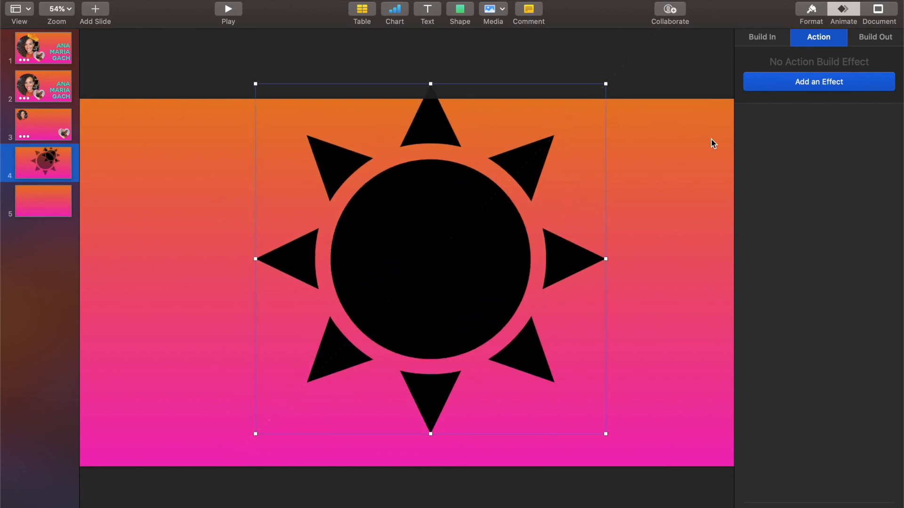
# - Give the sun a gradient fill running from yellow to orange
pyautogui.click(809, 10)
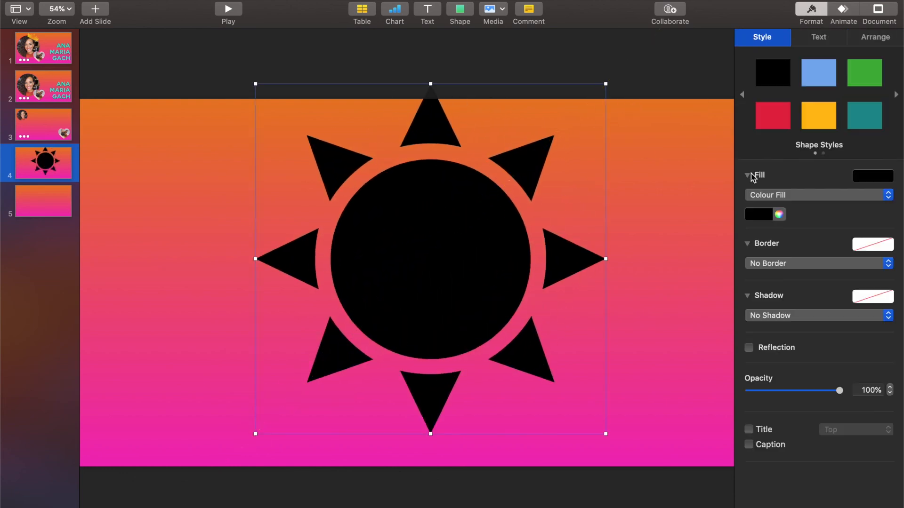
pyautogui.click(795, 194)
pyautogui.click(779, 207)
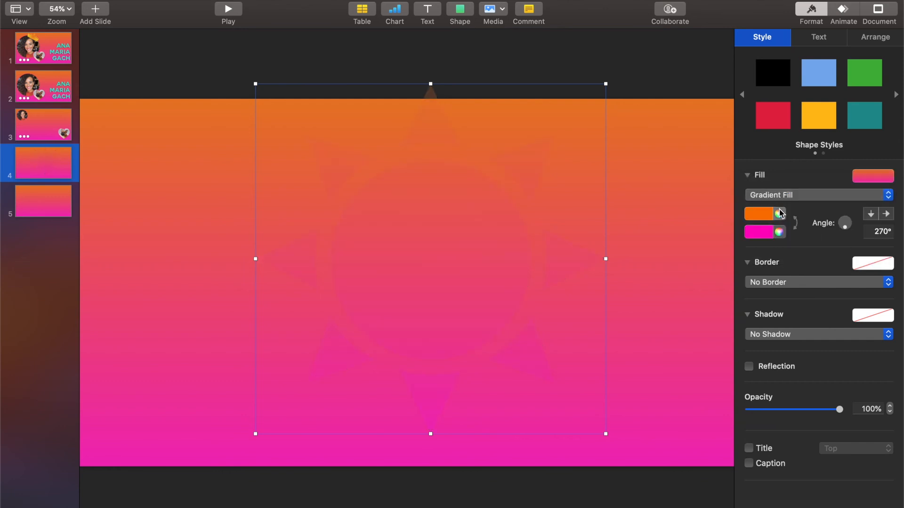
pyautogui.click(779, 214)
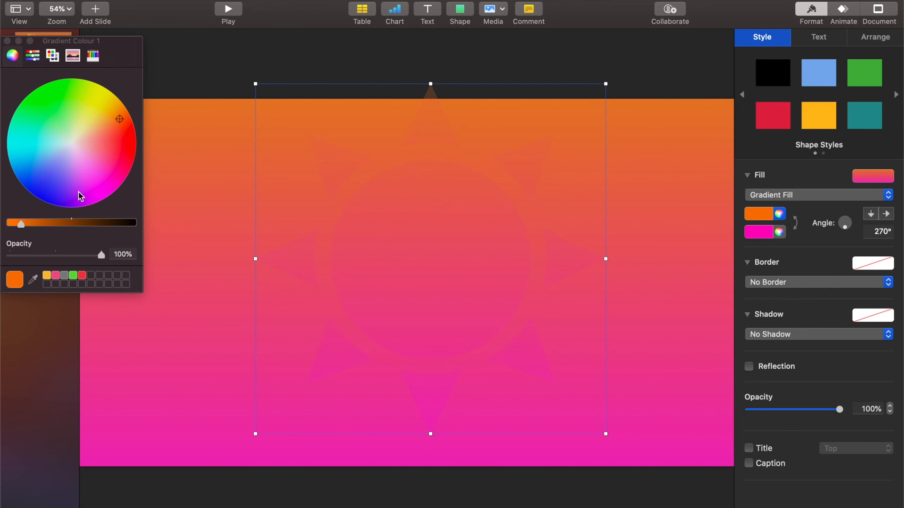
pyautogui.click(108, 97)
pyautogui.click(103, 91)
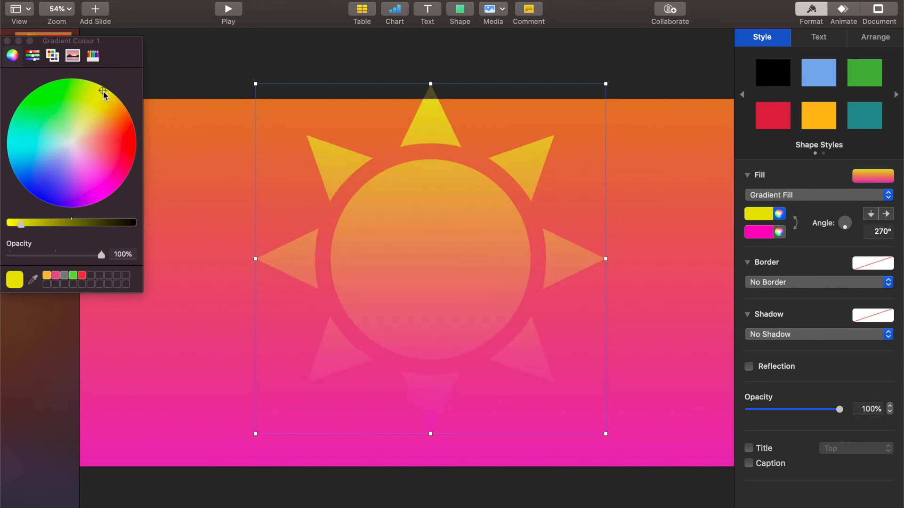
pyautogui.click(779, 231)
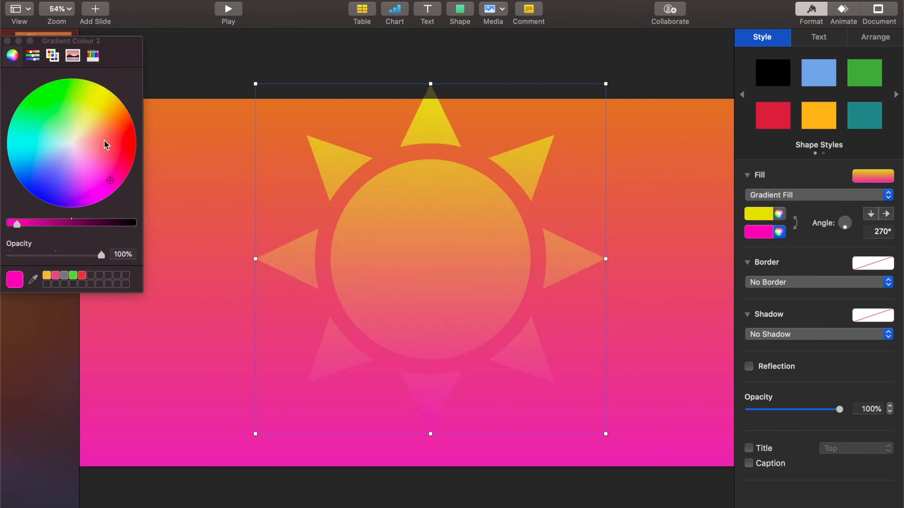
pyautogui.moveTo(108, 181); pyautogui.dragTo(131, 118)
pyautogui.click(7, 41)
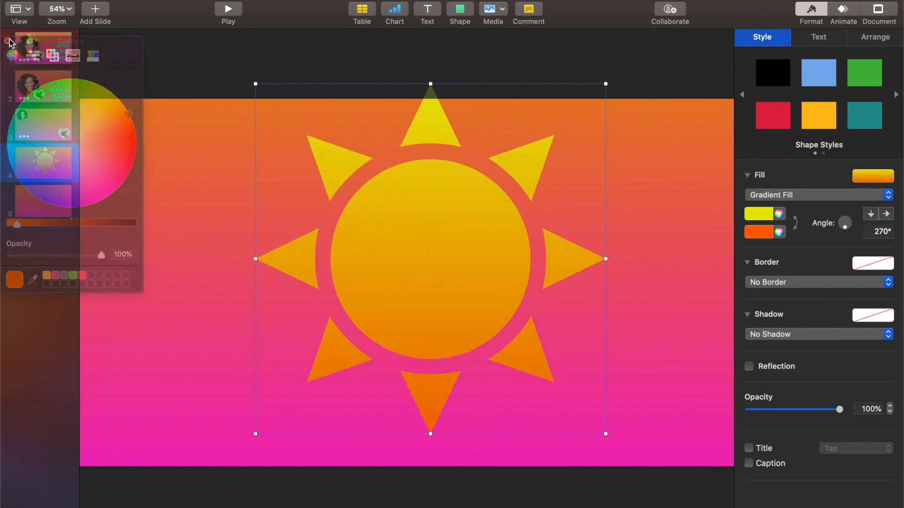
pyautogui.click(665, 213)
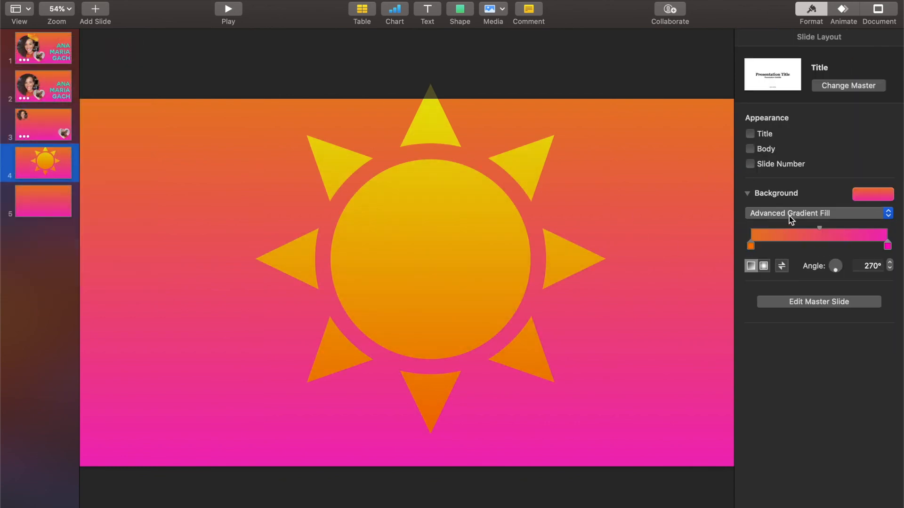
# - Set slide 4's background to solid teal and sink the sun to the bottom edge
pyautogui.click(770, 213)
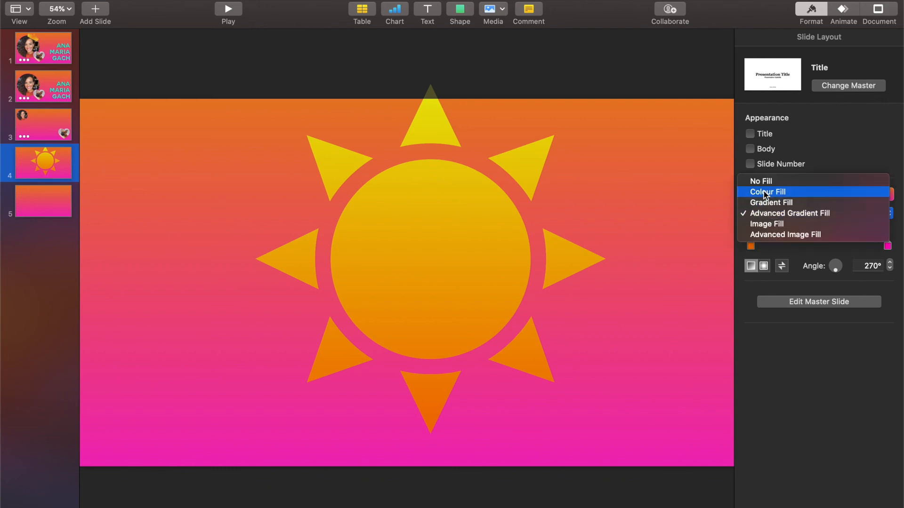
pyautogui.click(765, 192)
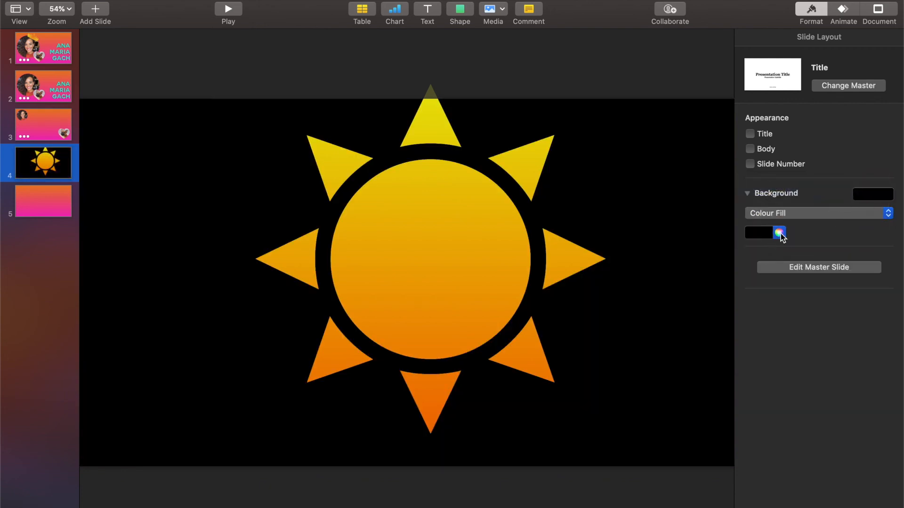
pyautogui.click(778, 233)
pyautogui.click(763, 234)
pyautogui.click(730, 284)
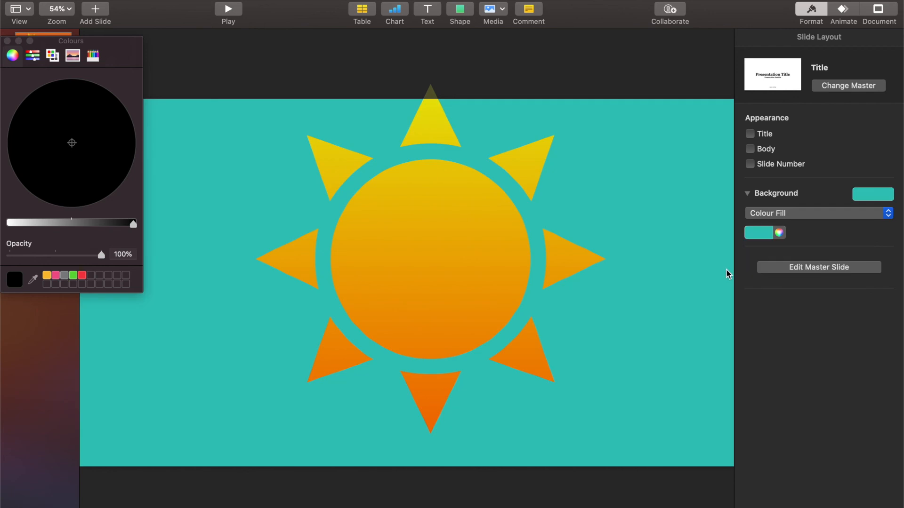
pyautogui.click(7, 41)
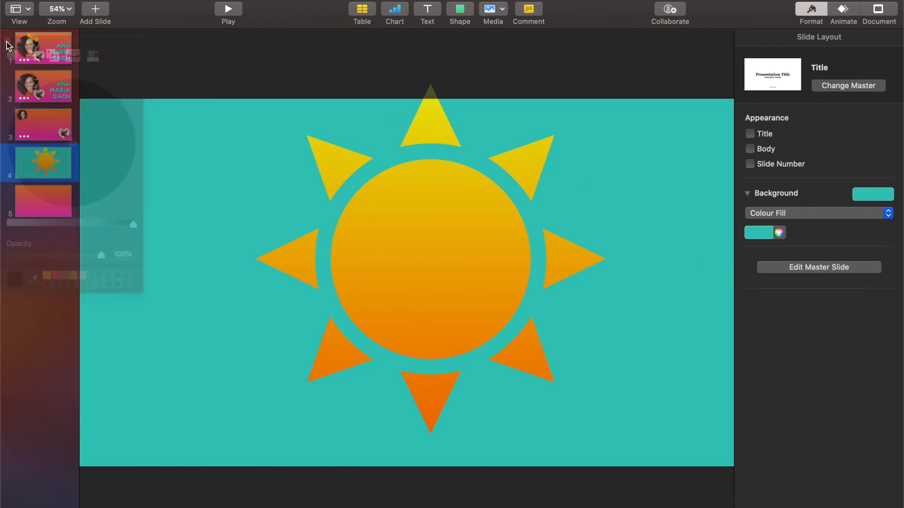
pyautogui.moveTo(383, 258); pyautogui.dragTo(368, 295)
pyautogui.moveTo(398, 266); pyautogui.dragTo(409, 476)
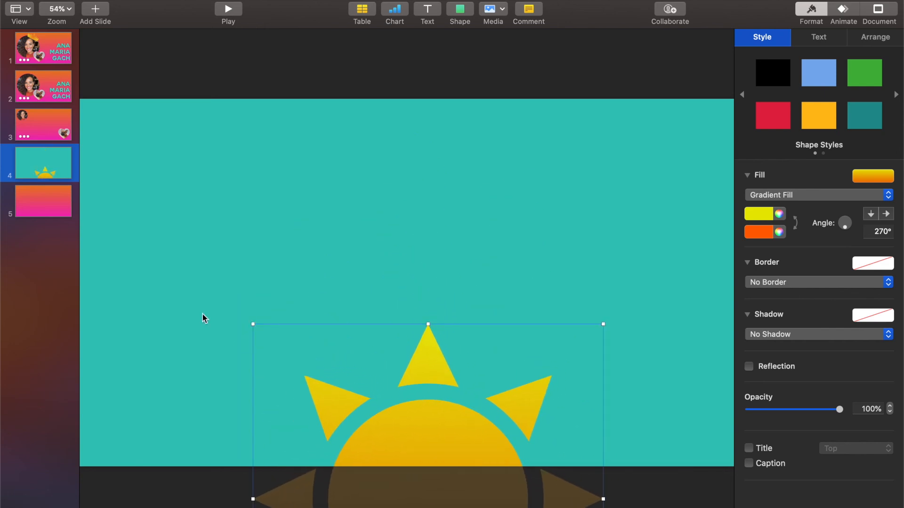
# - Duplicate slide 4 and shrink the copy's sun, moving it to the upper left
pyautogui.click(27, 169)
pyautogui.press('super+d')
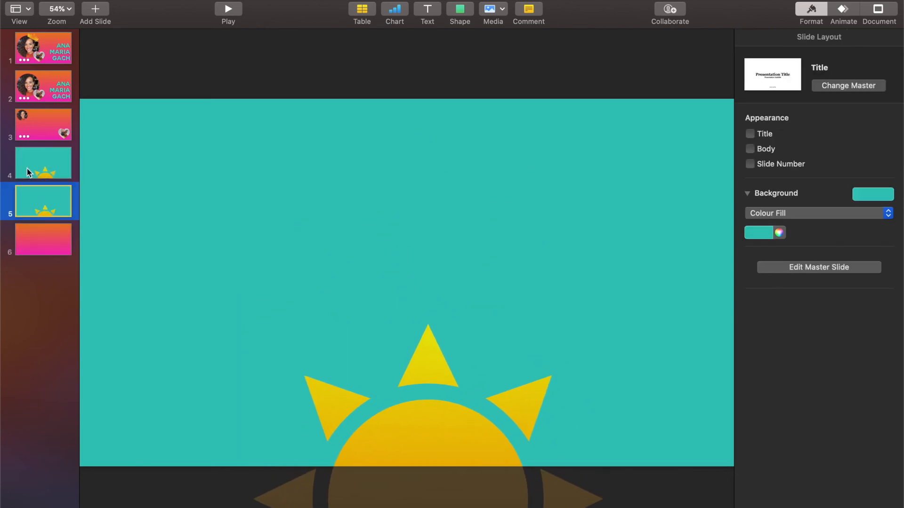
pyautogui.click(45, 235)
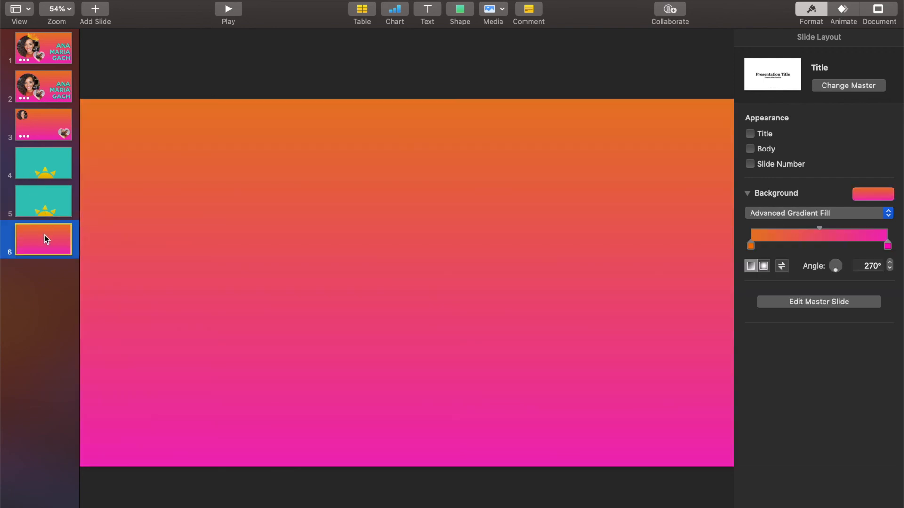
pyautogui.click(49, 216)
pyautogui.moveTo(439, 429); pyautogui.dragTo(321, 194)
pyautogui.moveTo(484, 437); pyautogui.dragTo(326, 278)
pyautogui.moveTo(217, 197); pyautogui.dragTo(188, 219)
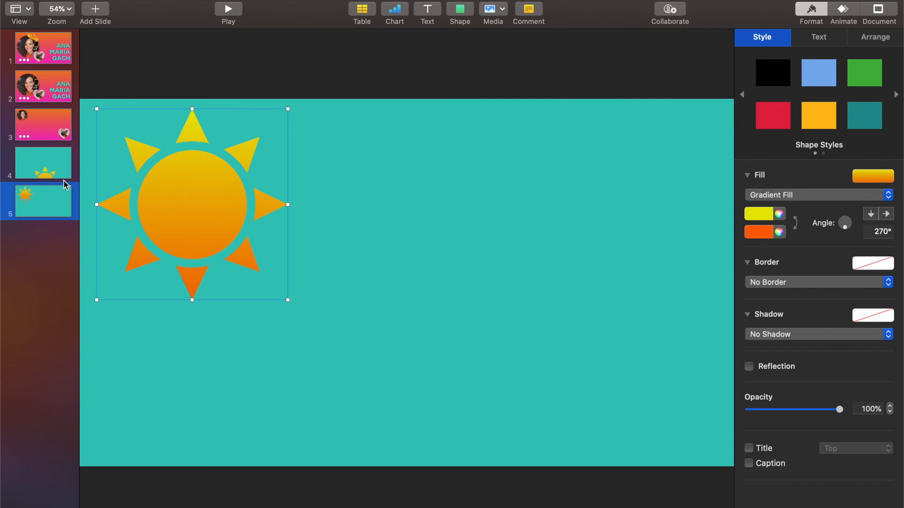
pyautogui.click(55, 172)
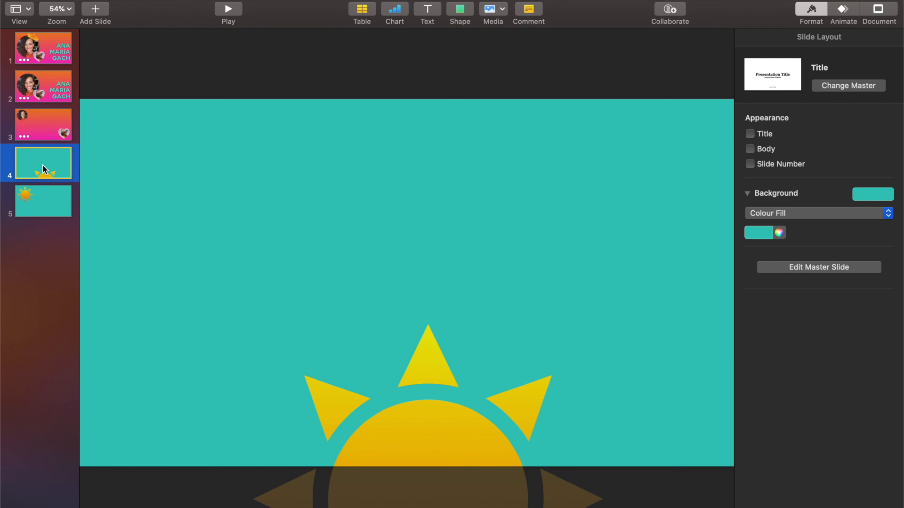
# - Apply a Magic Move transition to slides 4 and 5, then check both slides
pyautogui.keyDown('shift'); pyautogui.click(38, 203); pyautogui.keyUp('shift')
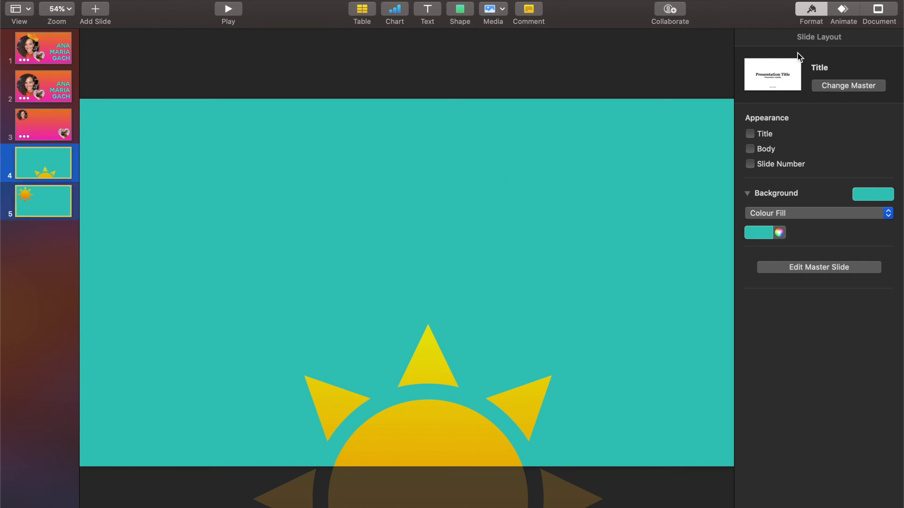
pyautogui.click(839, 14)
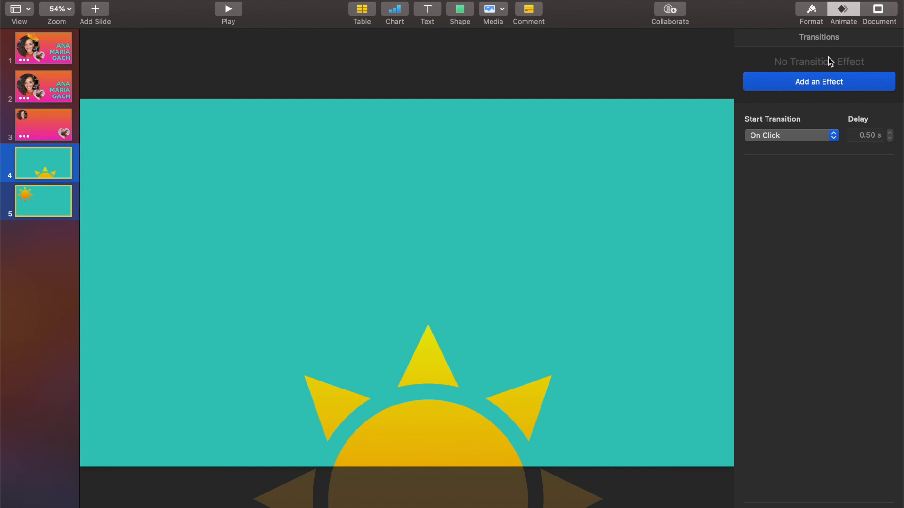
pyautogui.click(822, 84)
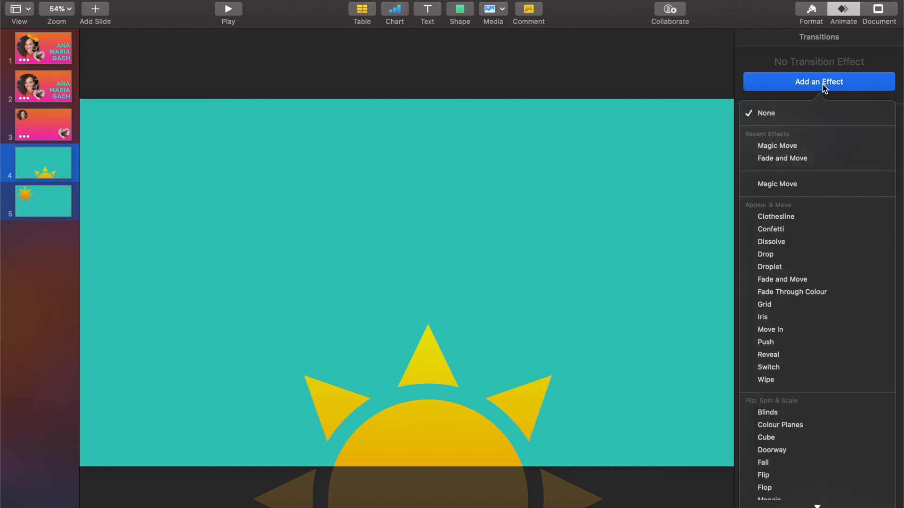
pyautogui.click(811, 146)
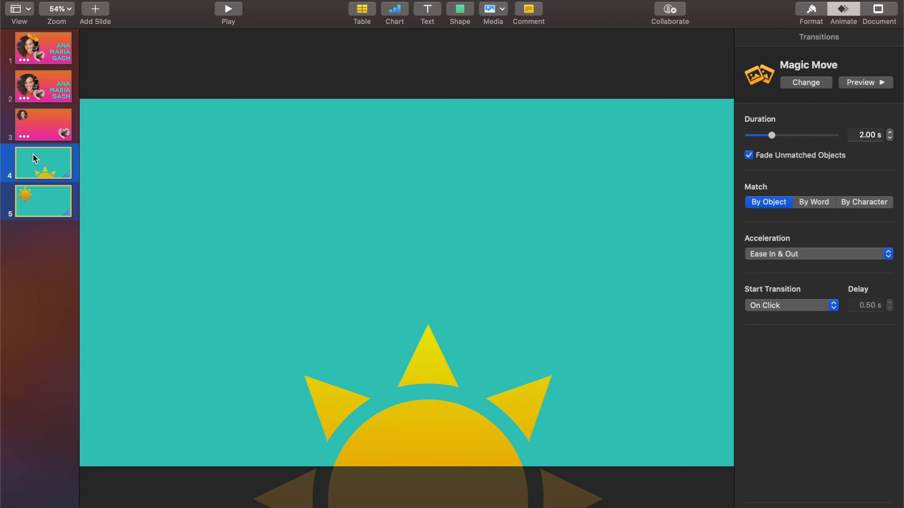
pyautogui.click(36, 201)
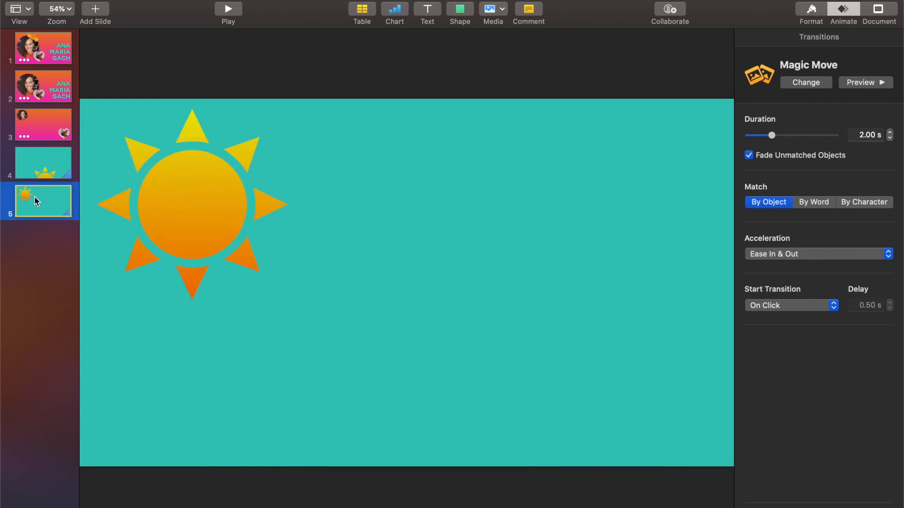
pyautogui.click(37, 162)
pyautogui.click(851, 84)
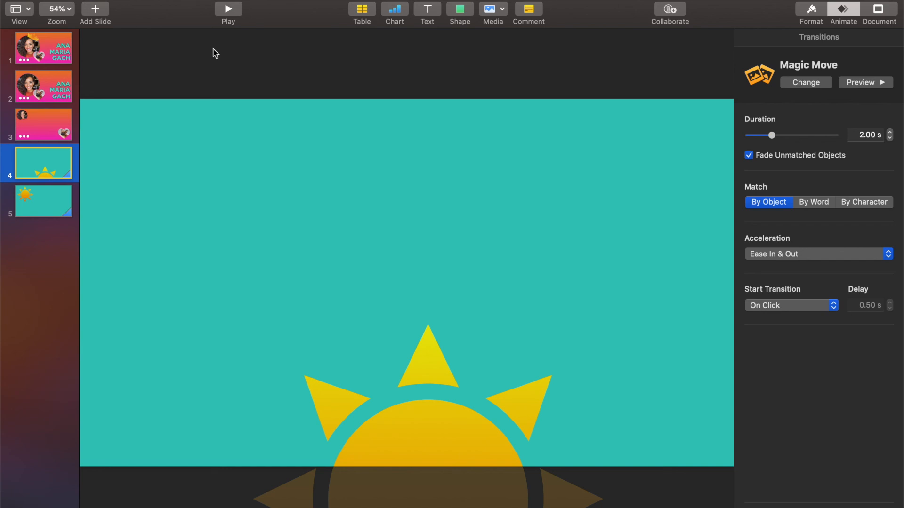
# - Nudge slide 2's heart-shaped dog photo slightly right, then check slides 4 and 5
pyautogui.click(47, 90)
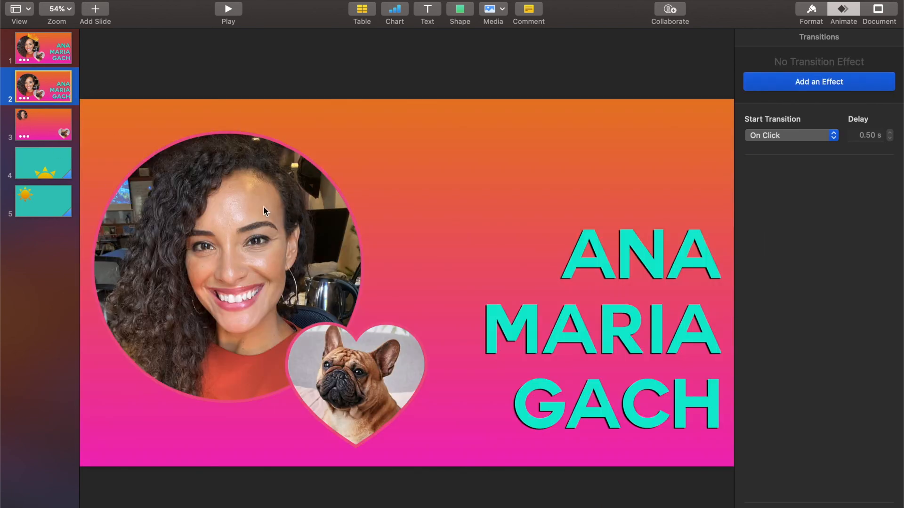
pyautogui.moveTo(328, 358); pyautogui.dragTo(341, 356)
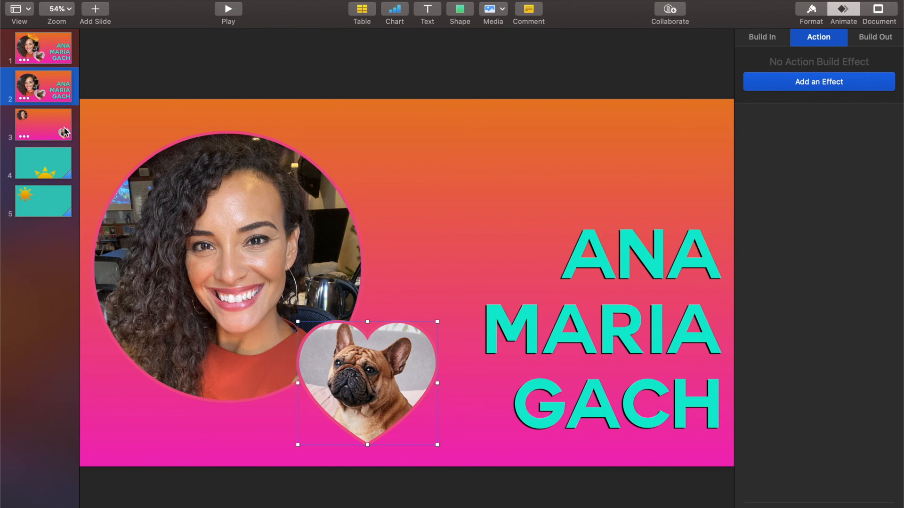
pyautogui.click(17, 160)
pyautogui.click(37, 202)
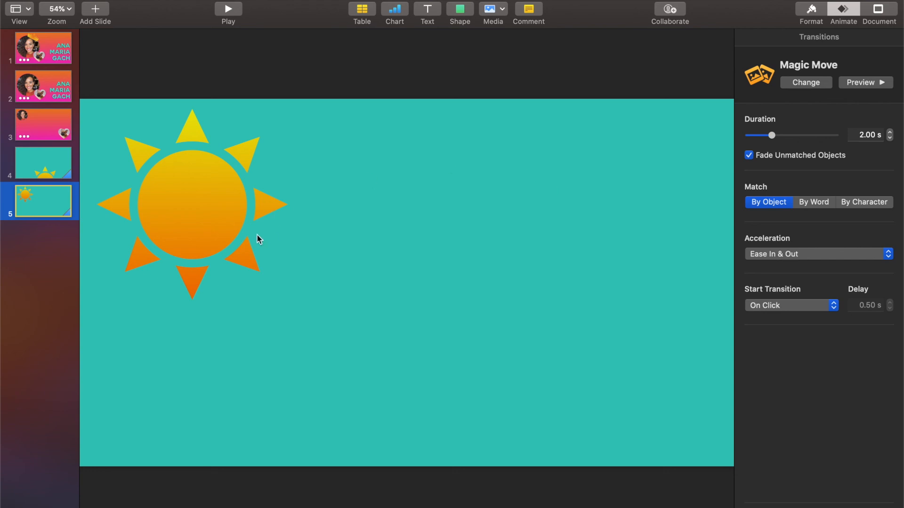
# - Review the deck slide by slide from slide 1 through slide 5
pyautogui.click(36, 45)
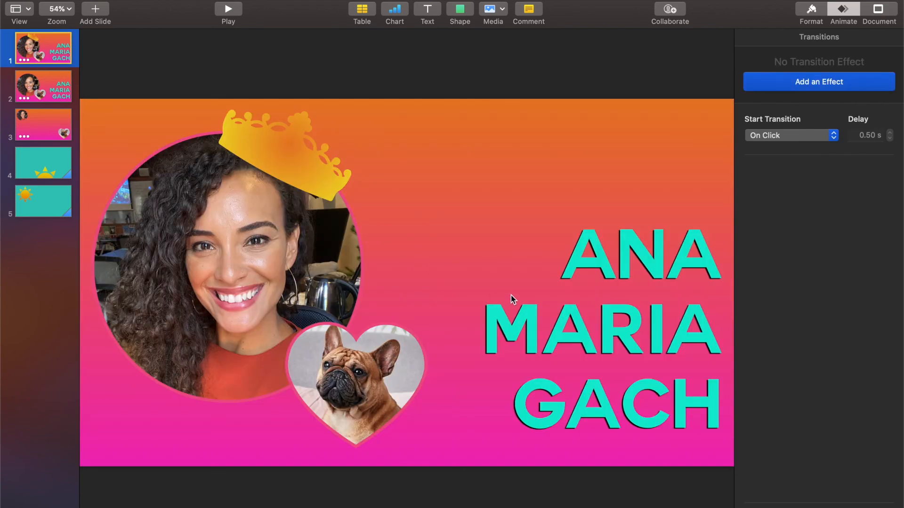
pyautogui.click(566, 310)
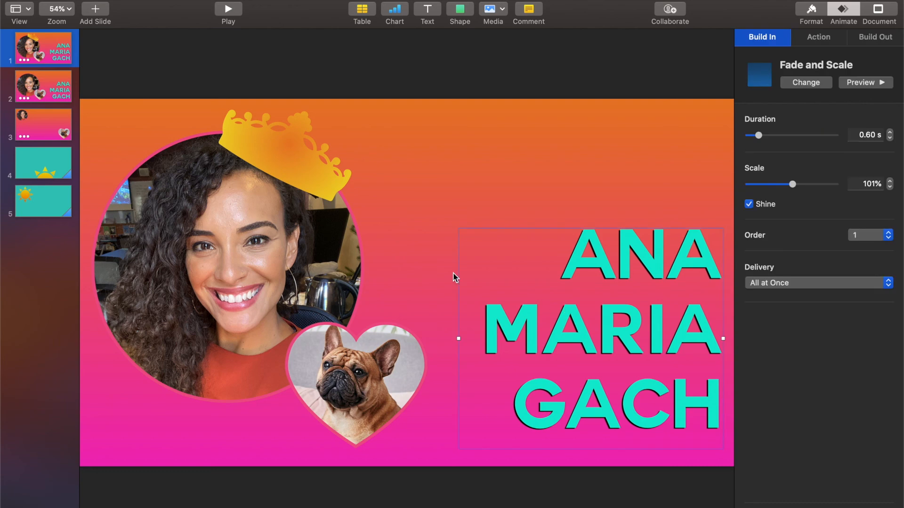
pyautogui.click(38, 87)
pyautogui.click(43, 125)
pyautogui.click(48, 165)
pyautogui.click(49, 201)
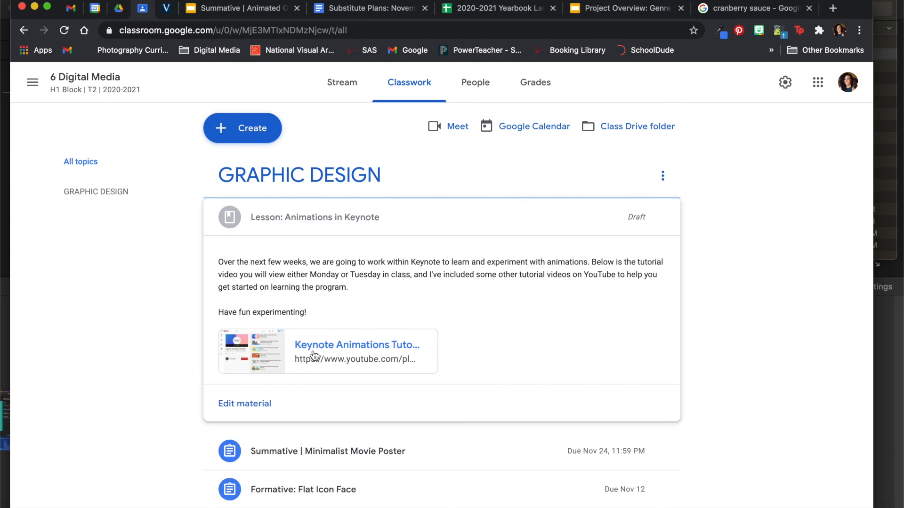
# - Open the Keynote Animations Tutorials YouTube playlist from the lesson post
pyautogui.click(314, 355)
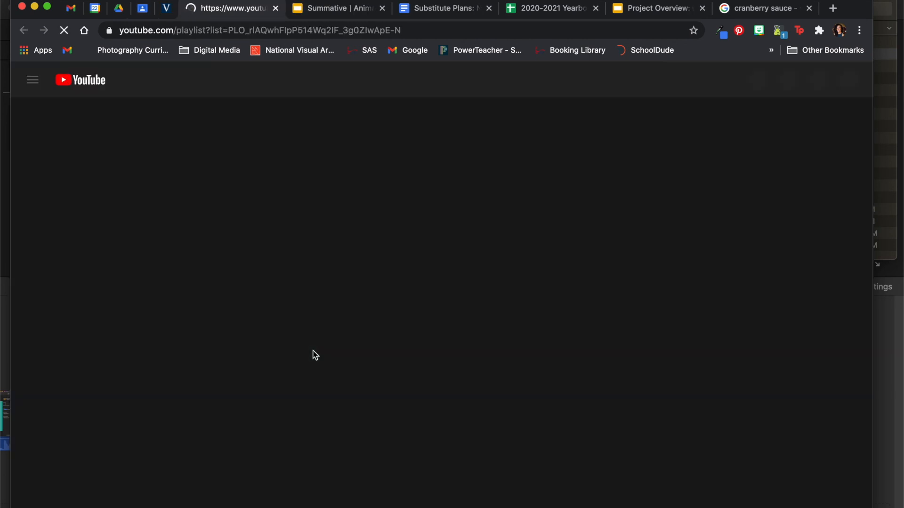